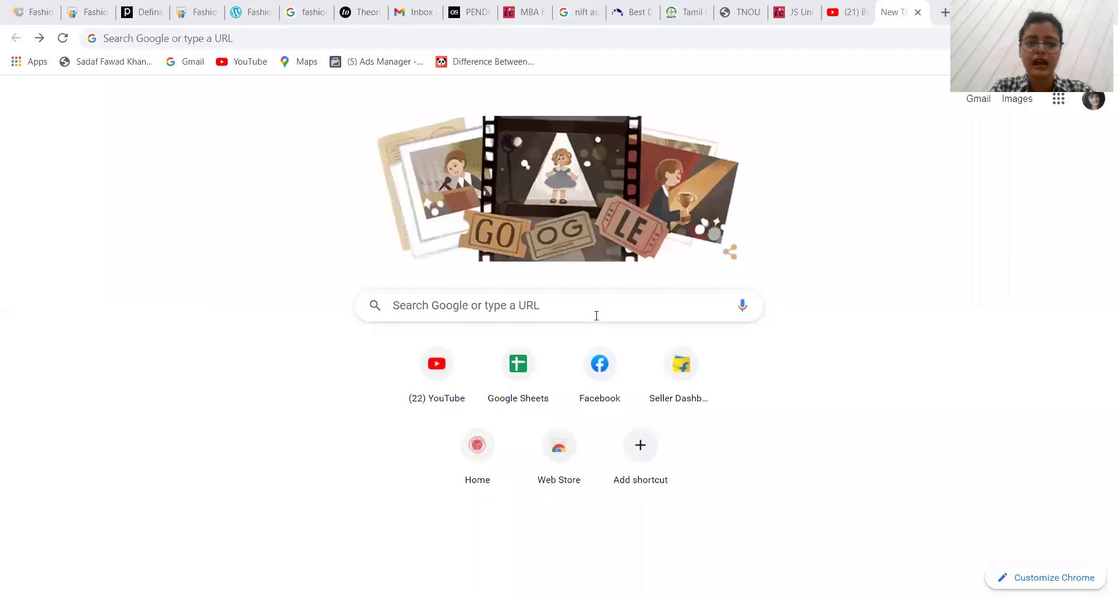
Step: Search Google for 'diamond pictures'
{"action": "left_click", "coordinate": [596, 315]}
{"action": "type", "text": "dim"}
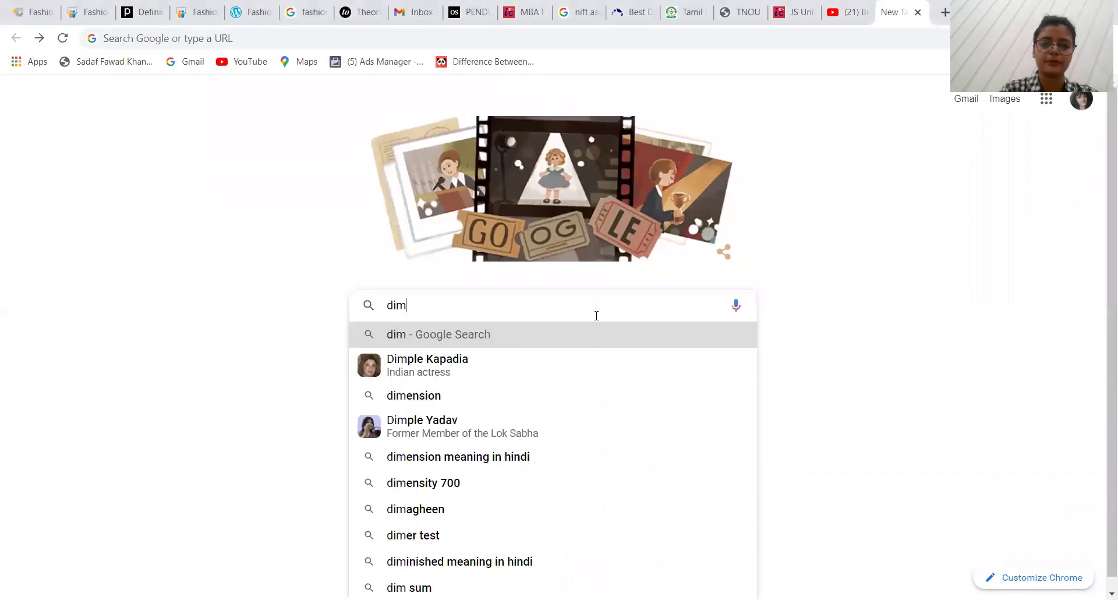
{"action": "key", "text": "BackSpace"}
{"action": "type", "text": "am"}
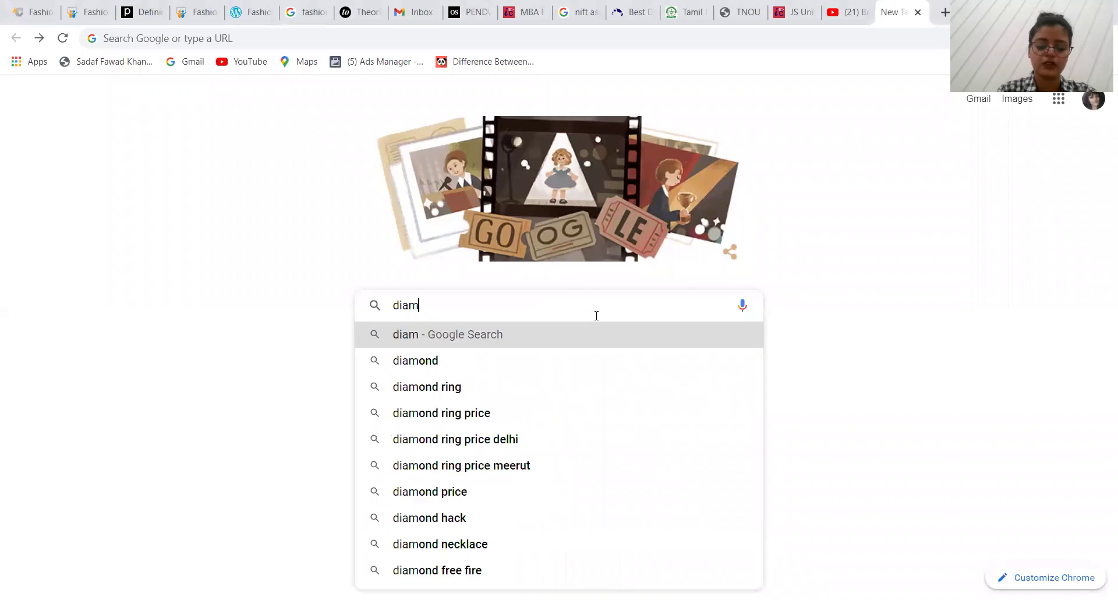
{"action": "type", "text": "ond "}
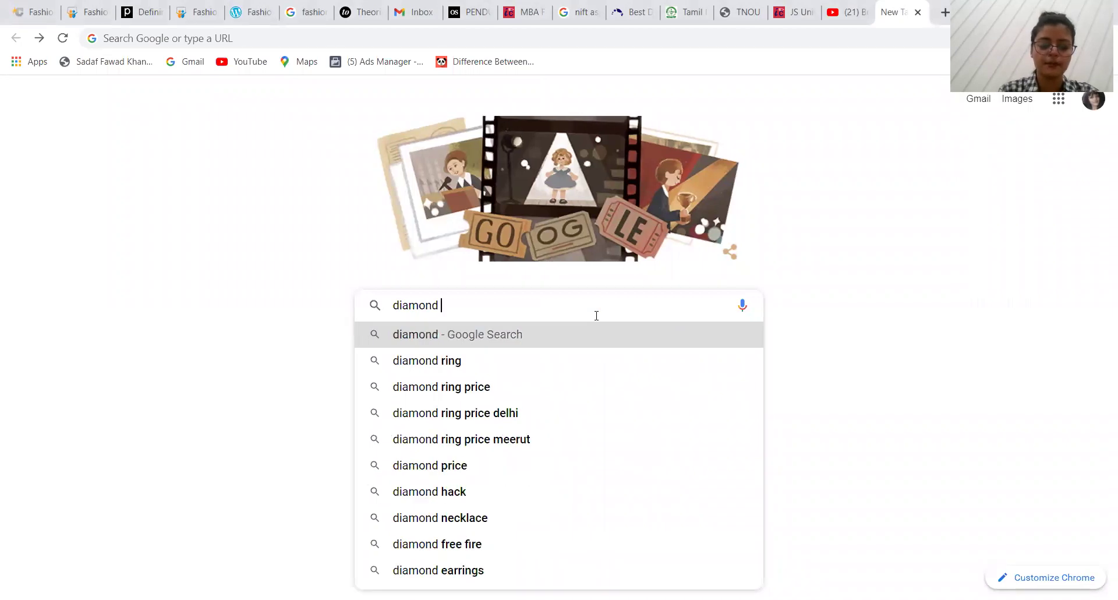
{"action": "type", "text": "pictures"}
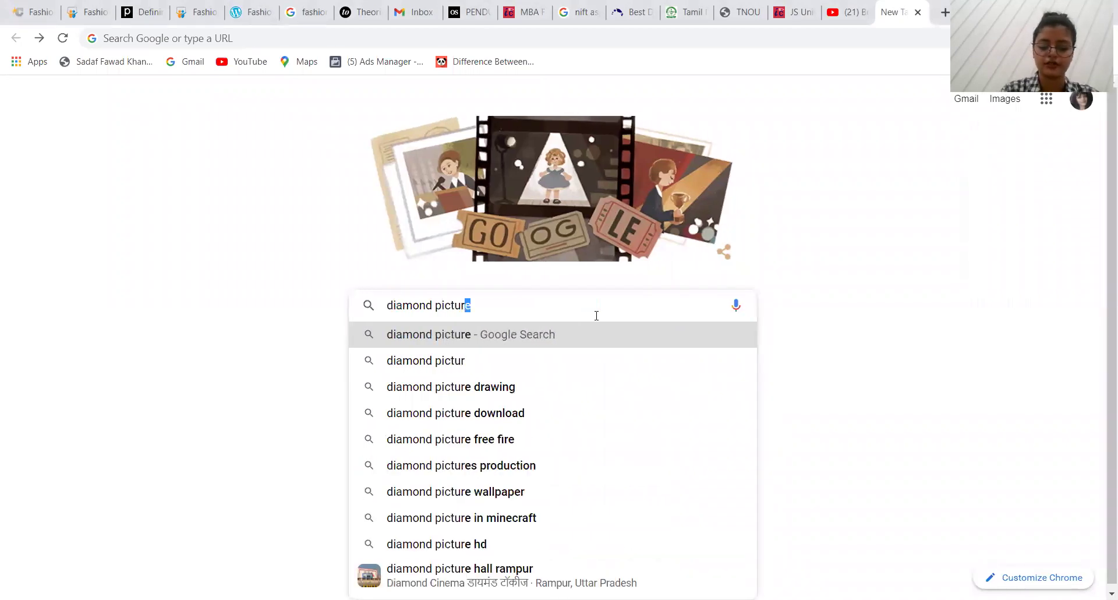
{"action": "key", "text": "Return"}
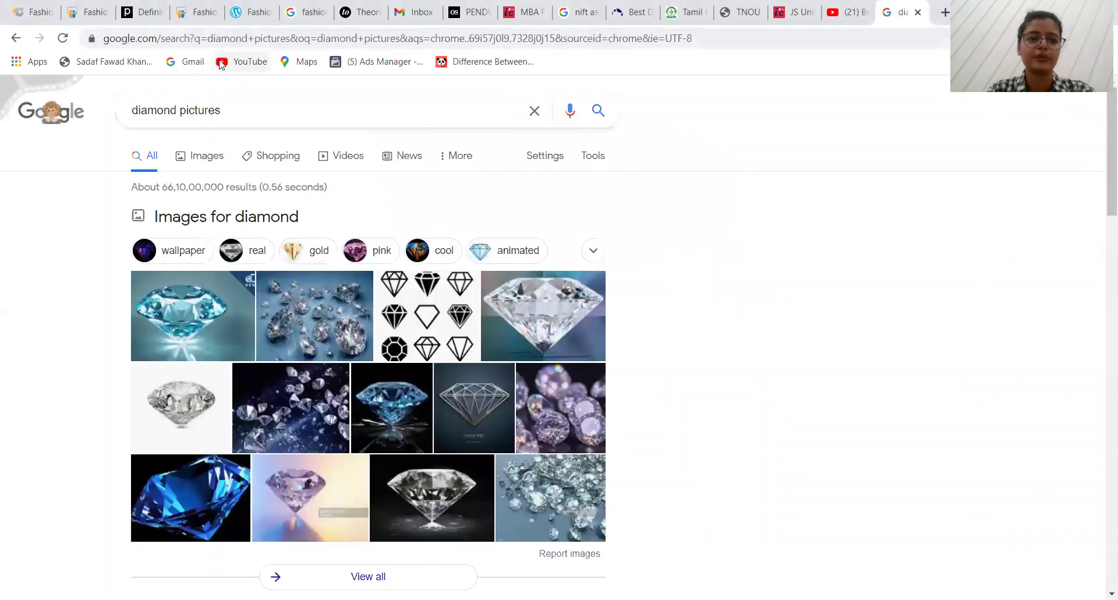
Step: Switch to image results and scroll through the diamond pictures
{"action": "left_click", "coordinate": [206, 160]}
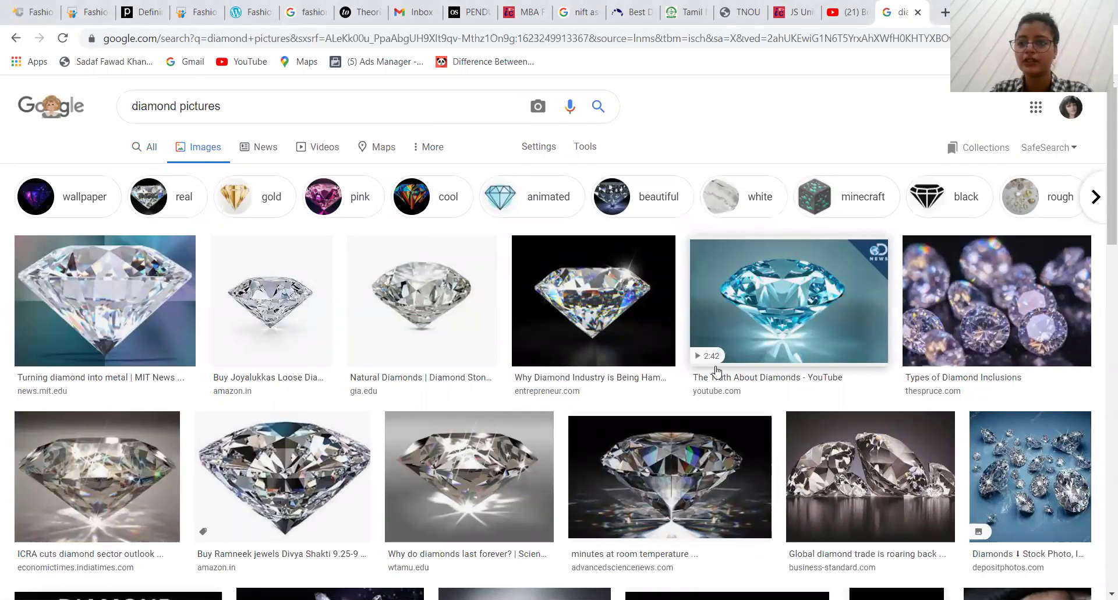
{"action": "left_click", "coordinate": [718, 372]}
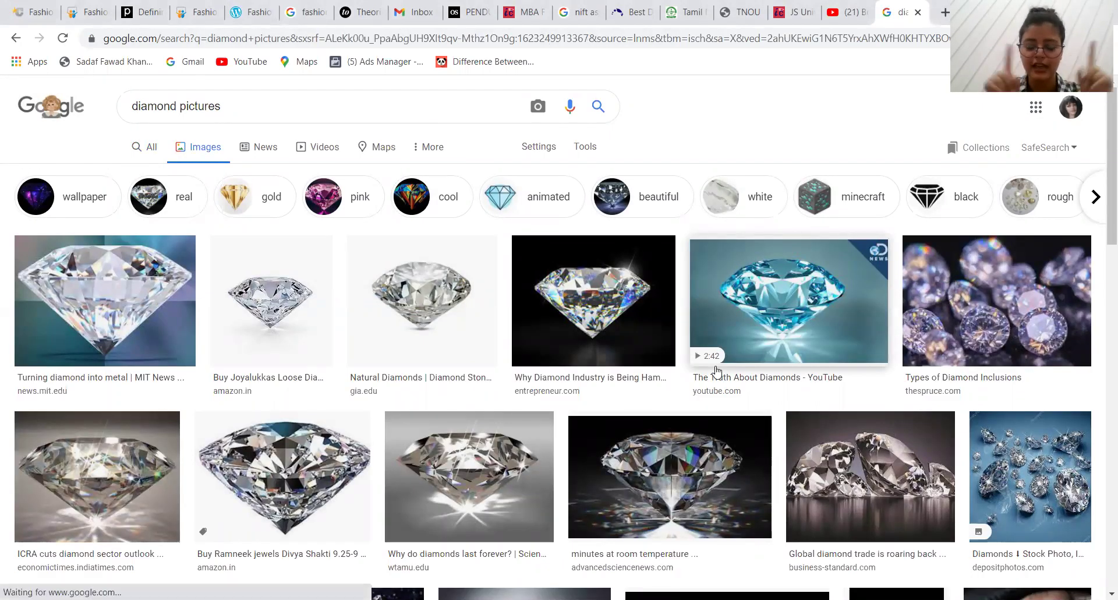
{"action": "scroll", "coordinate": [717, 371], "scroll_direction": "down", "scroll_amount": 2}
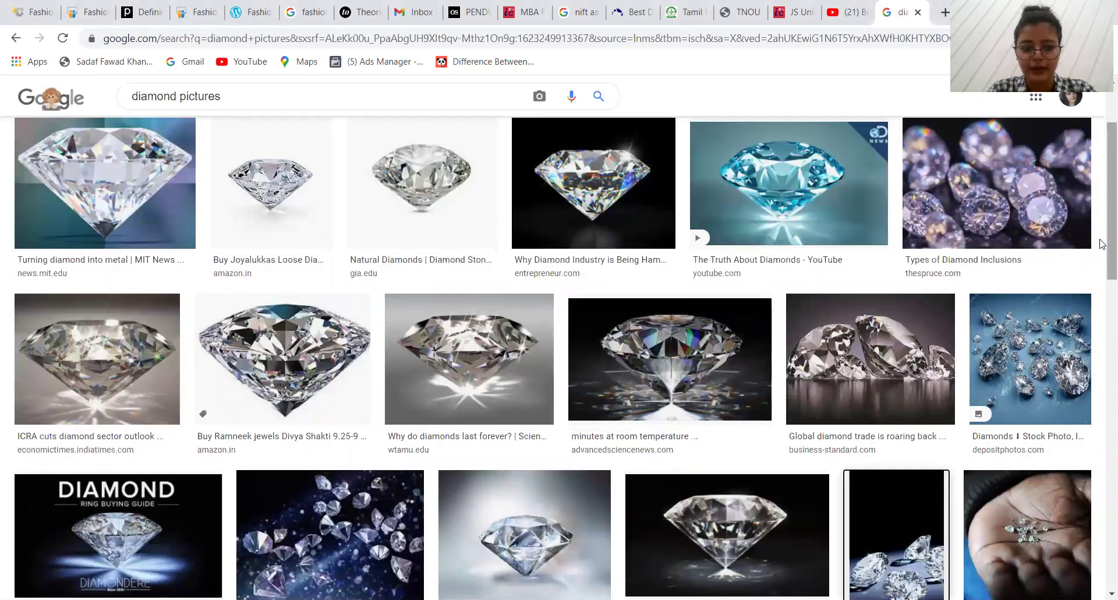
{"action": "scroll", "coordinate": [1102, 315], "scroll_direction": "down", "scroll_amount": 2}
{"action": "scroll", "coordinate": [1103, 314], "scroll_direction": "down", "scroll_amount": 15}
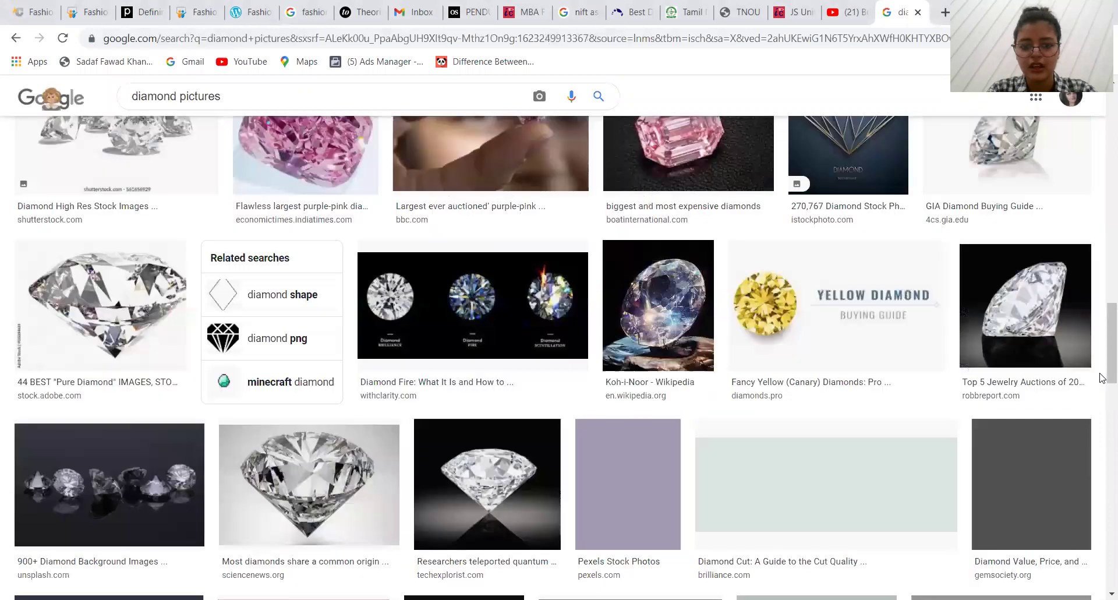
{"action": "left_click", "coordinate": [1103, 201]}
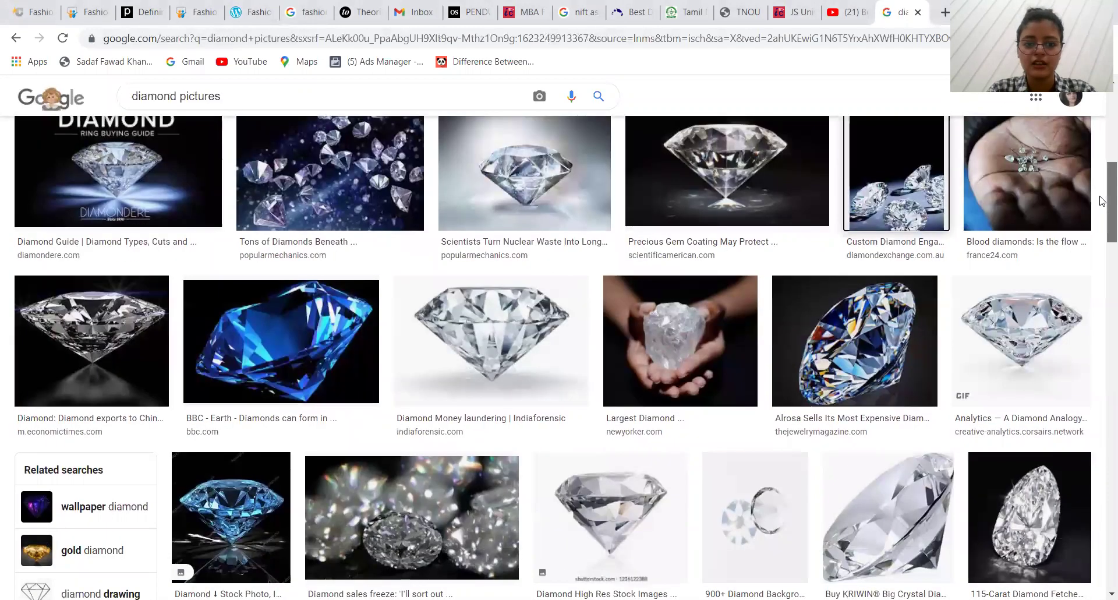
{"action": "left_click", "coordinate": [1103, 109]}
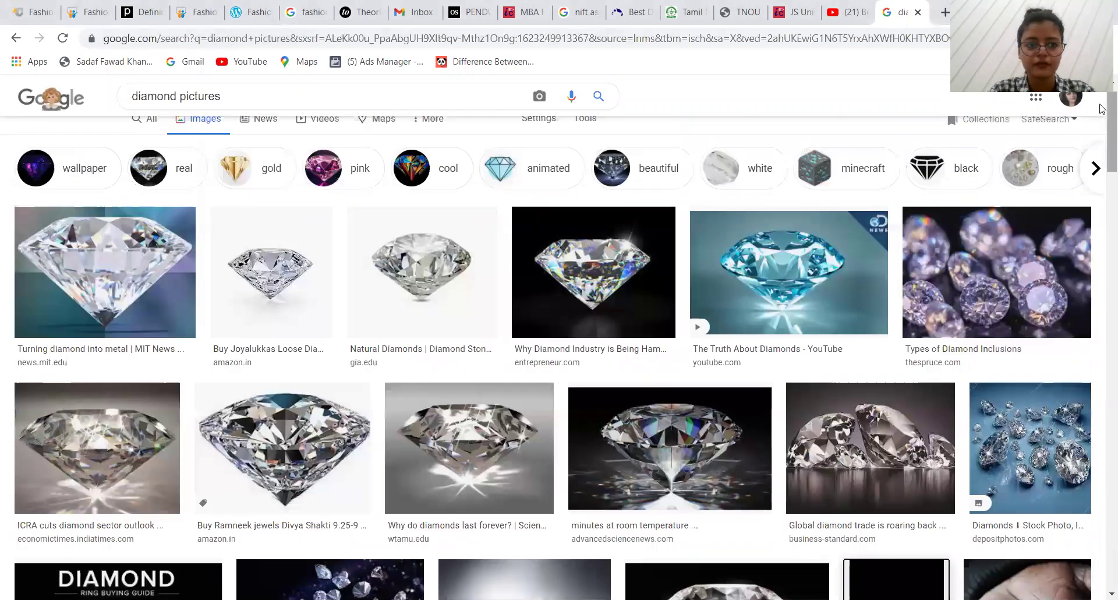
{"action": "left_click", "coordinate": [178, 98]}
Step: Search for 'diamond front pictures' and preview a round brilliant diamond
{"action": "type", "text": "front"}
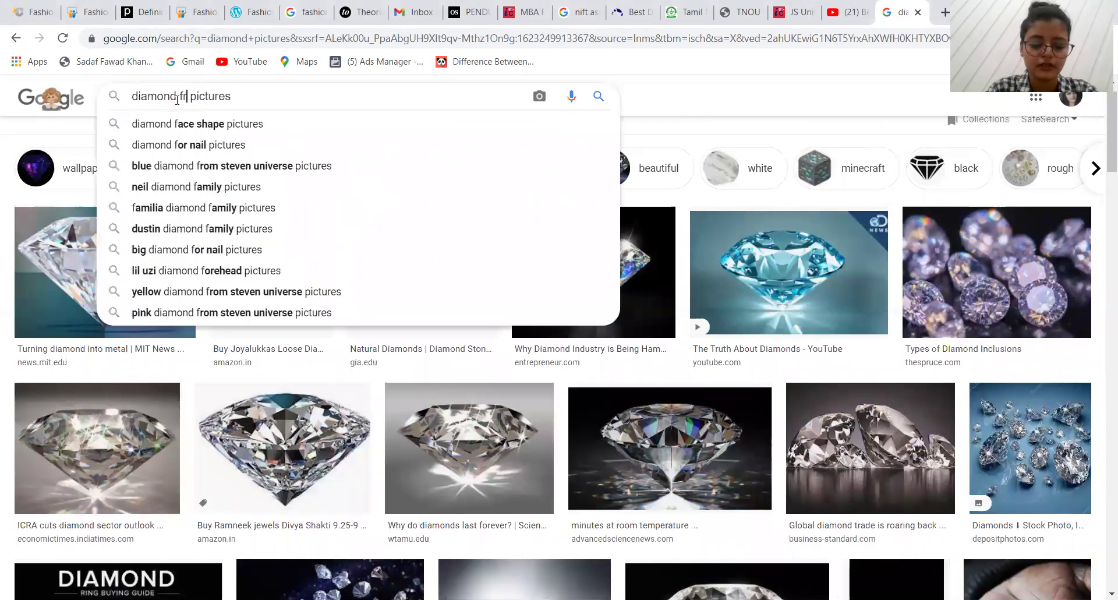
{"action": "key", "text": "Return"}
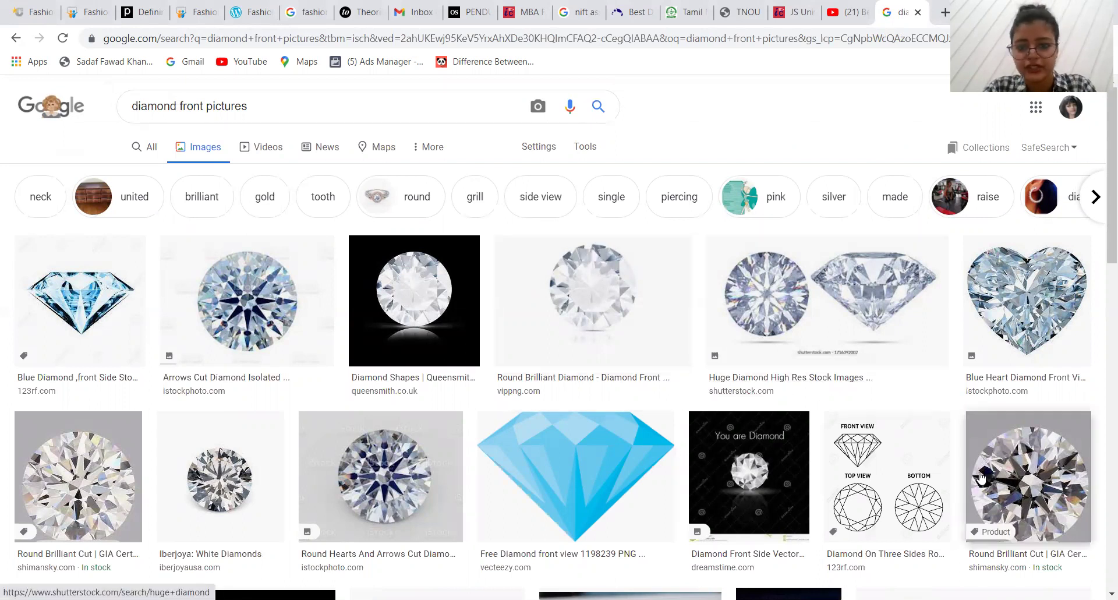
{"action": "left_click", "coordinate": [1028, 470]}
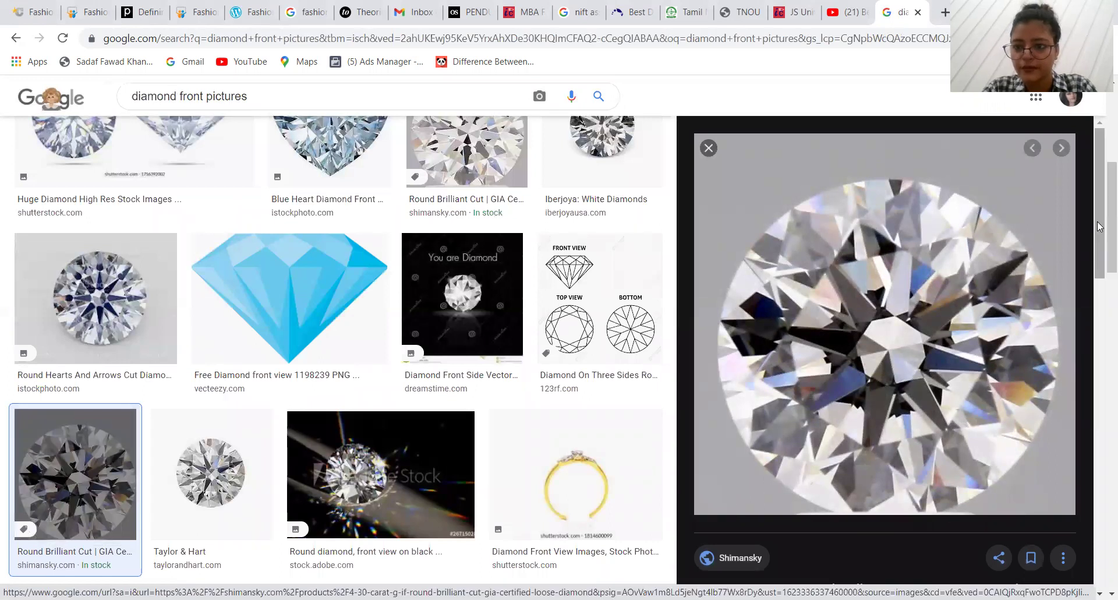
{"action": "left_click_drag", "start_coordinate": [1100, 251], "coordinate": [1102, 377]}
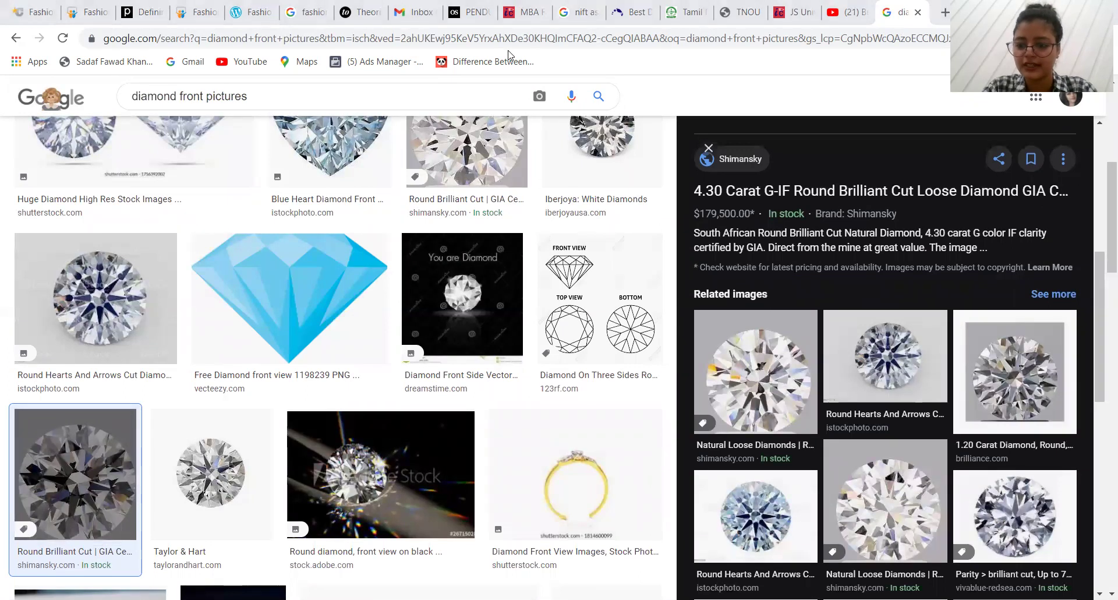
Step: Preview a related round diamond image and copy it to the clipboard
{"action": "left_click", "coordinate": [1012, 542]}
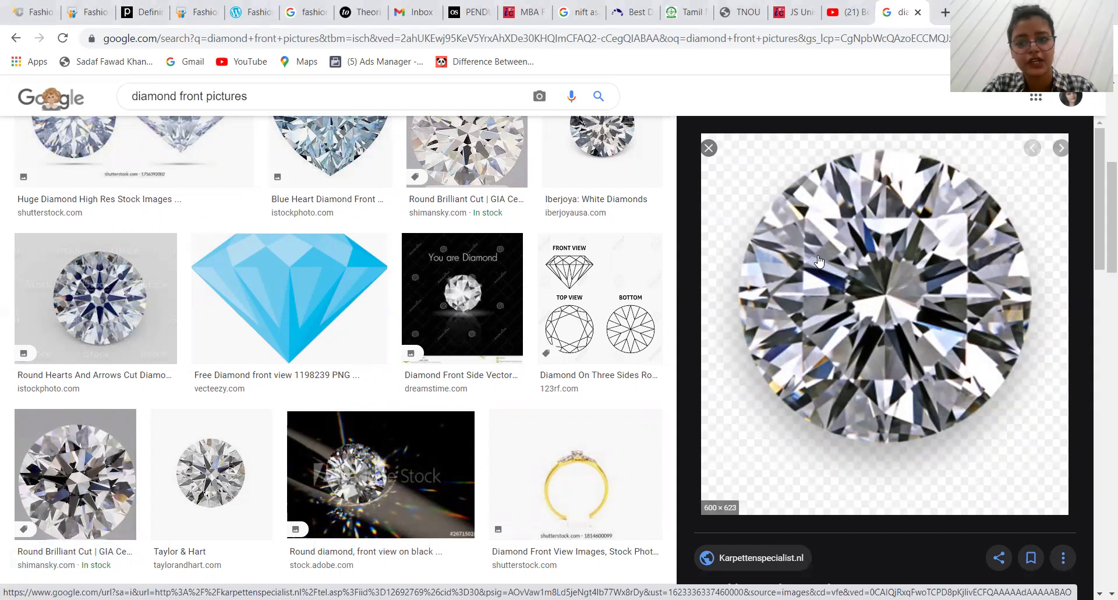
{"action": "right_click", "coordinate": [819, 261]}
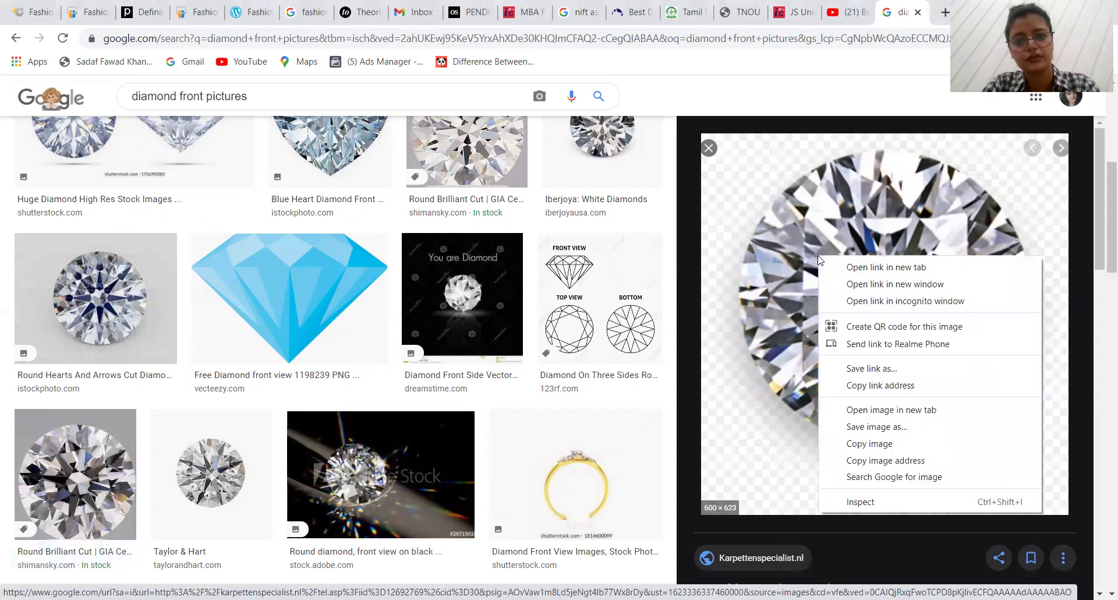
{"action": "left_click", "coordinate": [870, 444]}
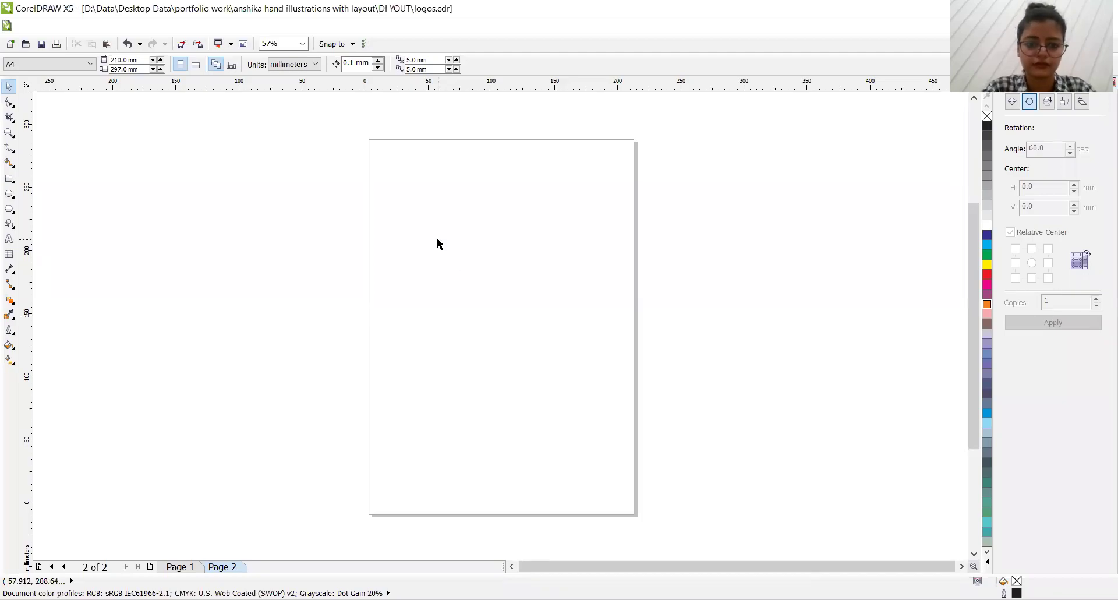
Step: Paste the copied diamond bitmap onto Page 2 in CorelDRAW
{"action": "key", "text": "ctrl+v"}
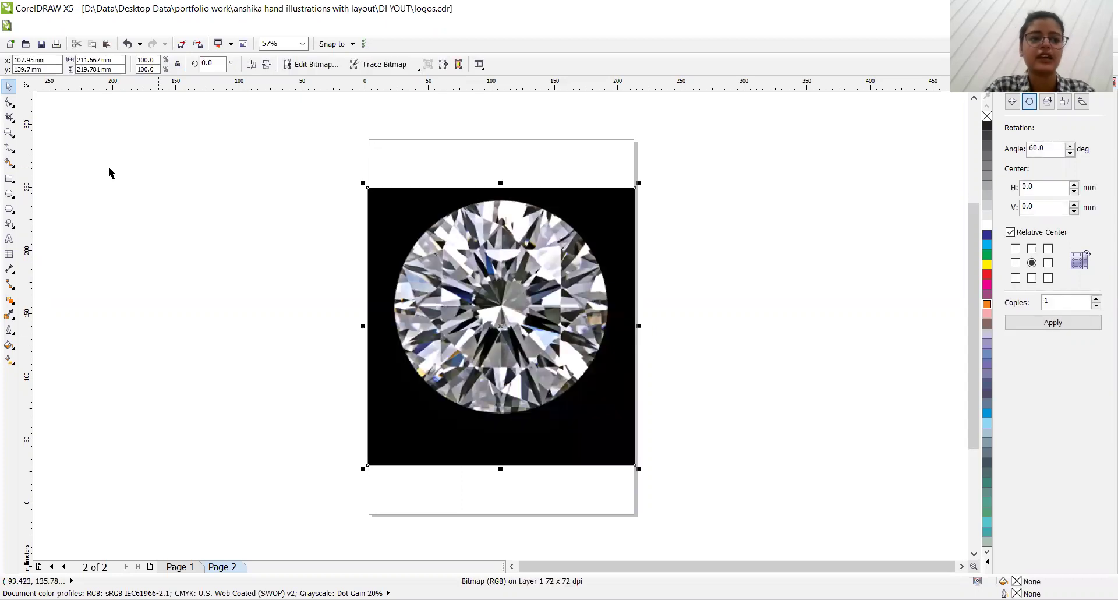
{"action": "left_click", "coordinate": [9, 195]}
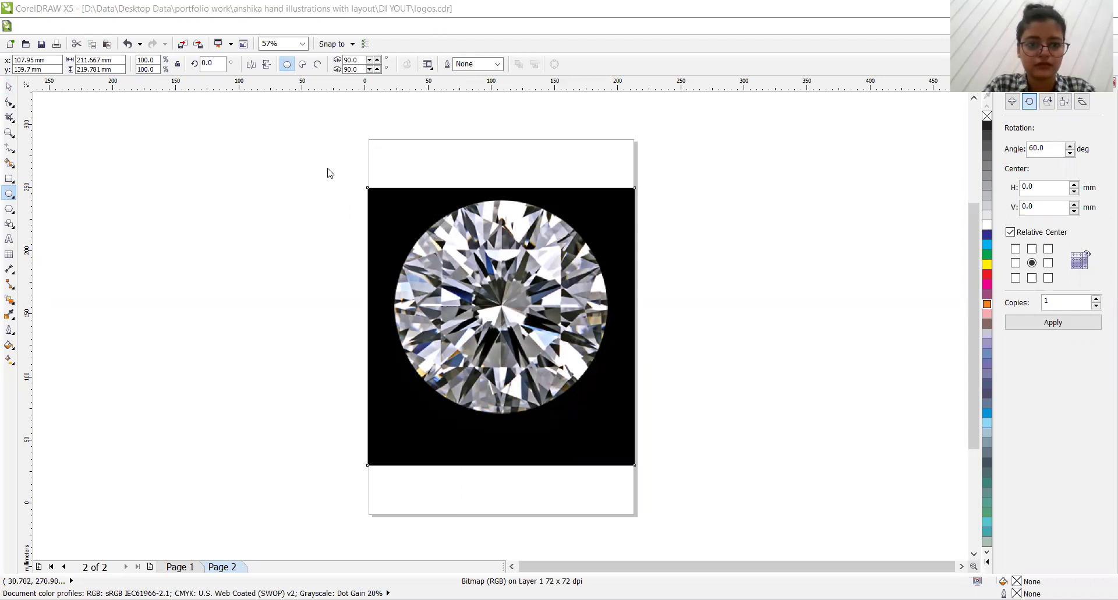
Step: Draw a 166.486 mm circle centred on the page and shift the diamond image up-right
{"action": "left_click", "coordinate": [417, 158]}
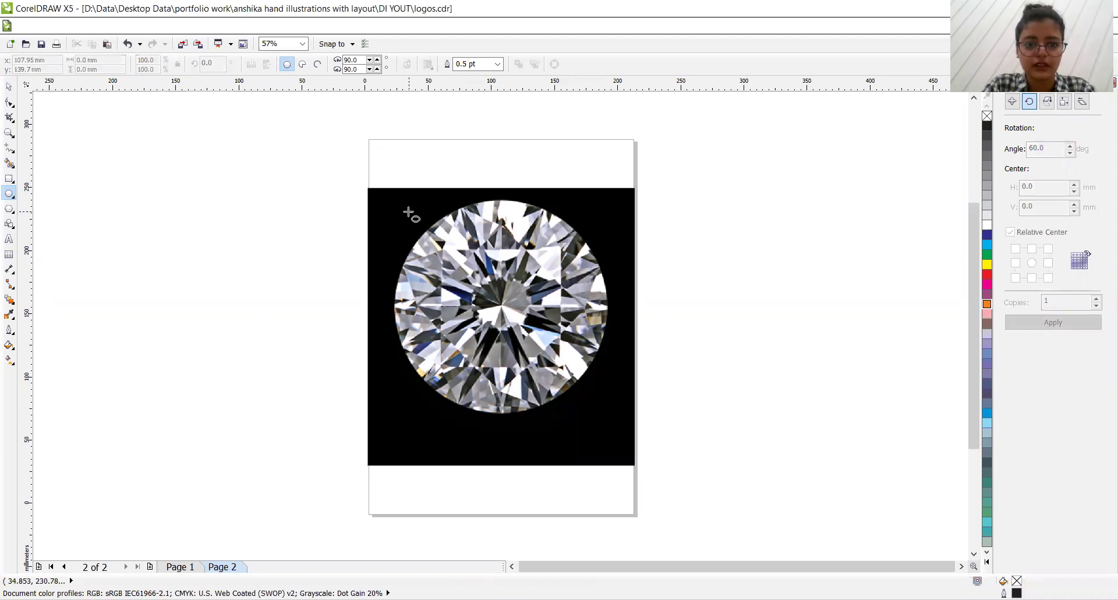
{"action": "left_click_drag", "start_coordinate": [409, 212], "coordinate": [480, 284]}
{"action": "left_click_drag", "start_coordinate": [528, 314], "coordinate": [623, 426]}
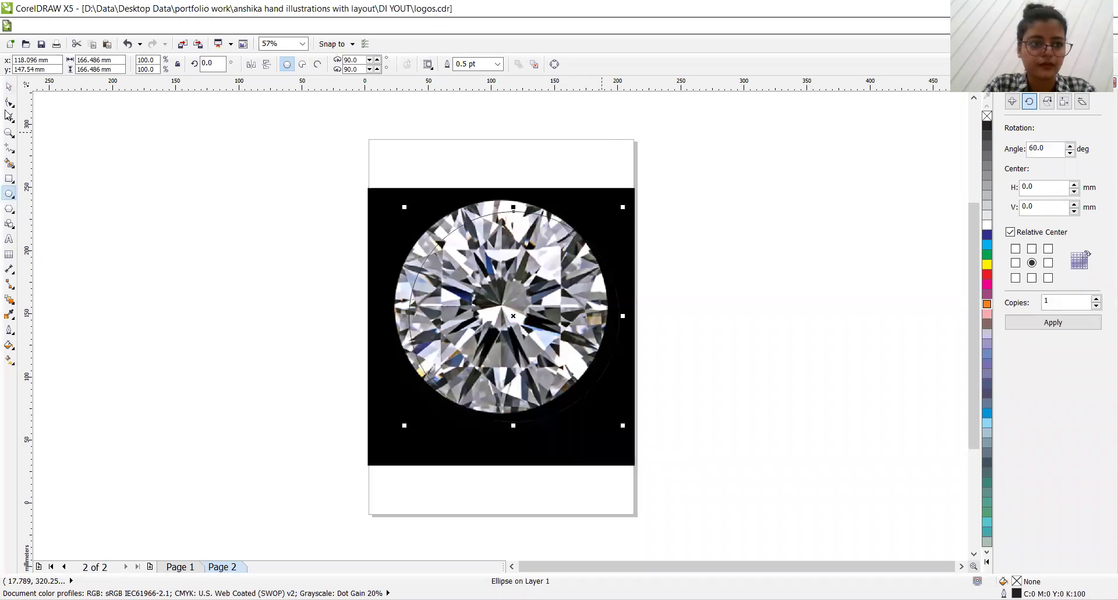
{"action": "left_click", "coordinate": [9, 86]}
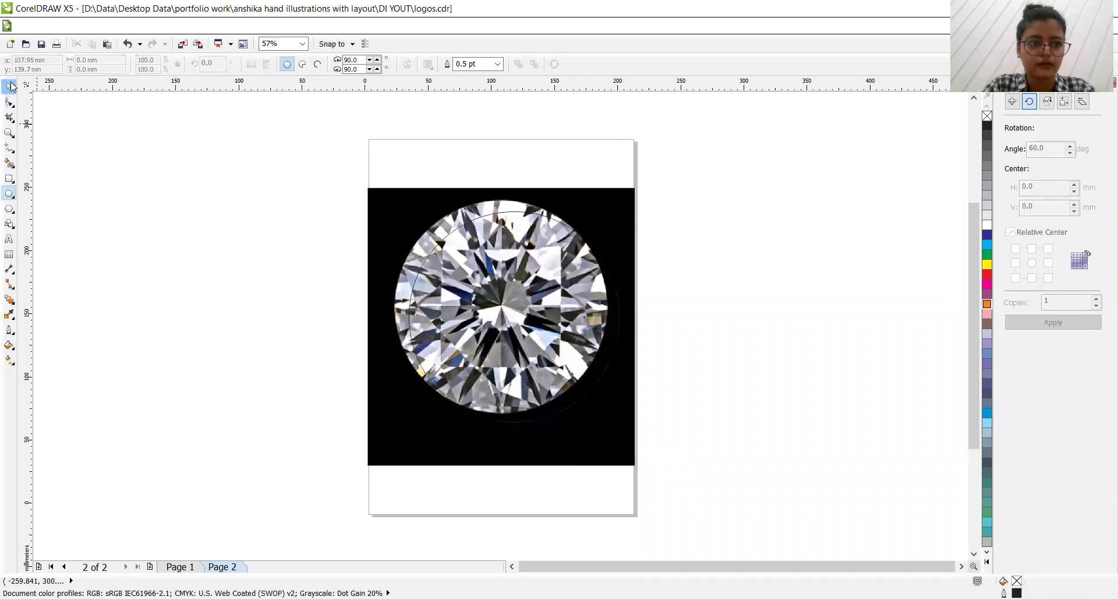
{"action": "left_click", "coordinate": [487, 214]}
{"action": "key", "text": "p"}
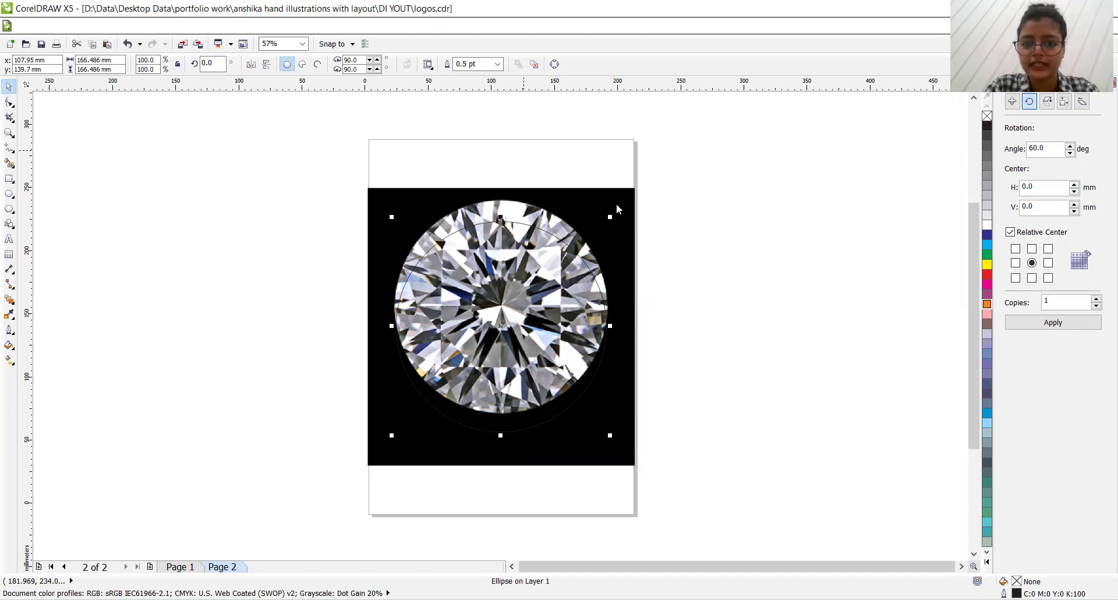
{"action": "left_click_drag", "start_coordinate": [622, 193], "coordinate": [678, 176]}
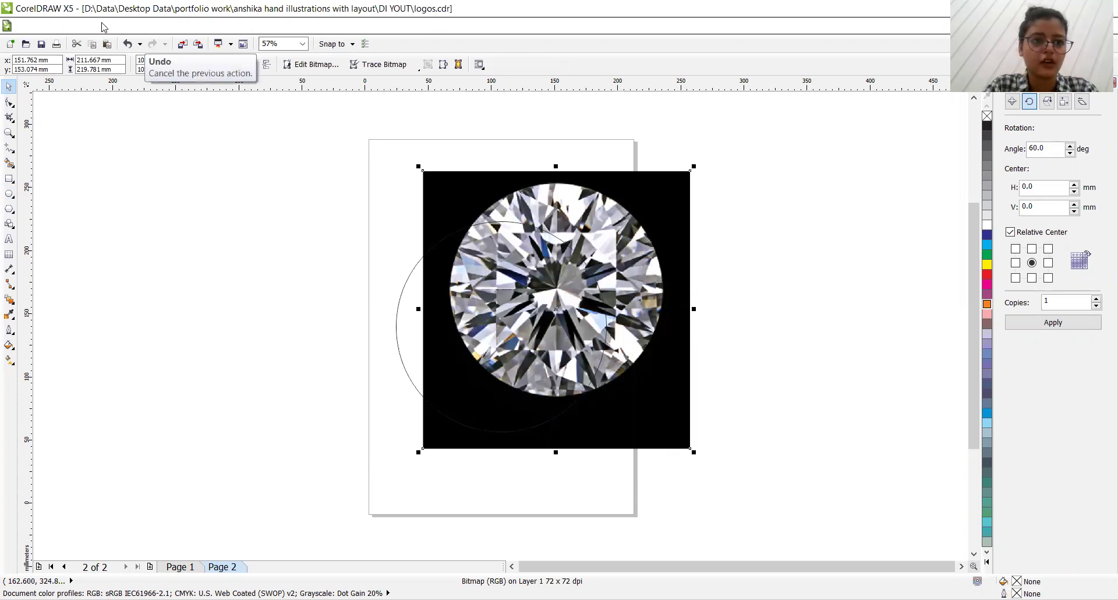
Step: PowerClip the diamond image inside the circle with Place Inside Container
{"action": "mouse_move", "coordinate": [269, 217]}
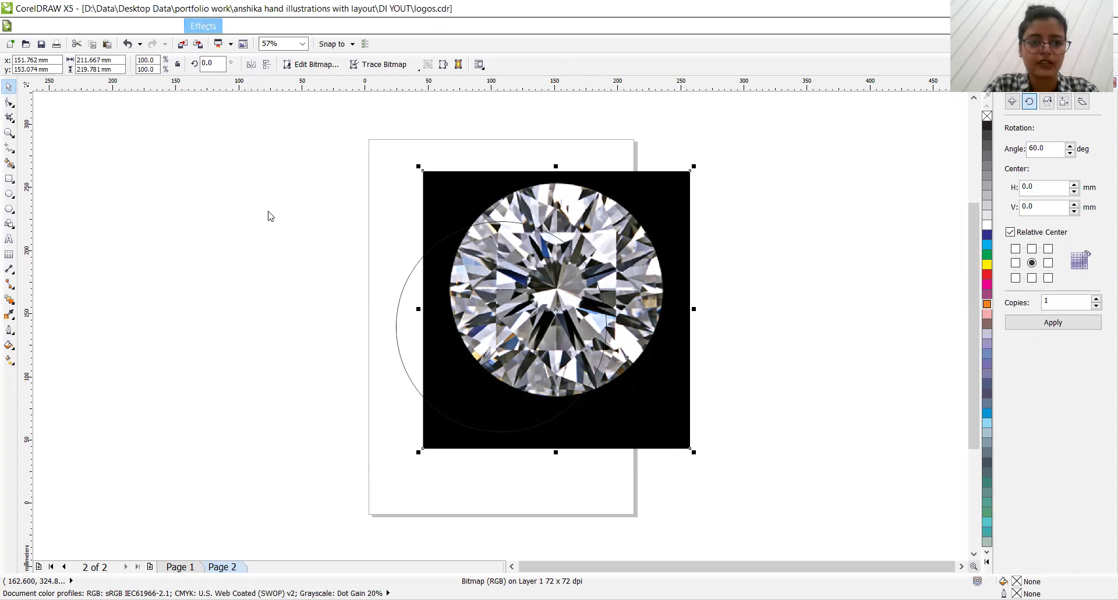
{"action": "left_click", "coordinate": [356, 220]}
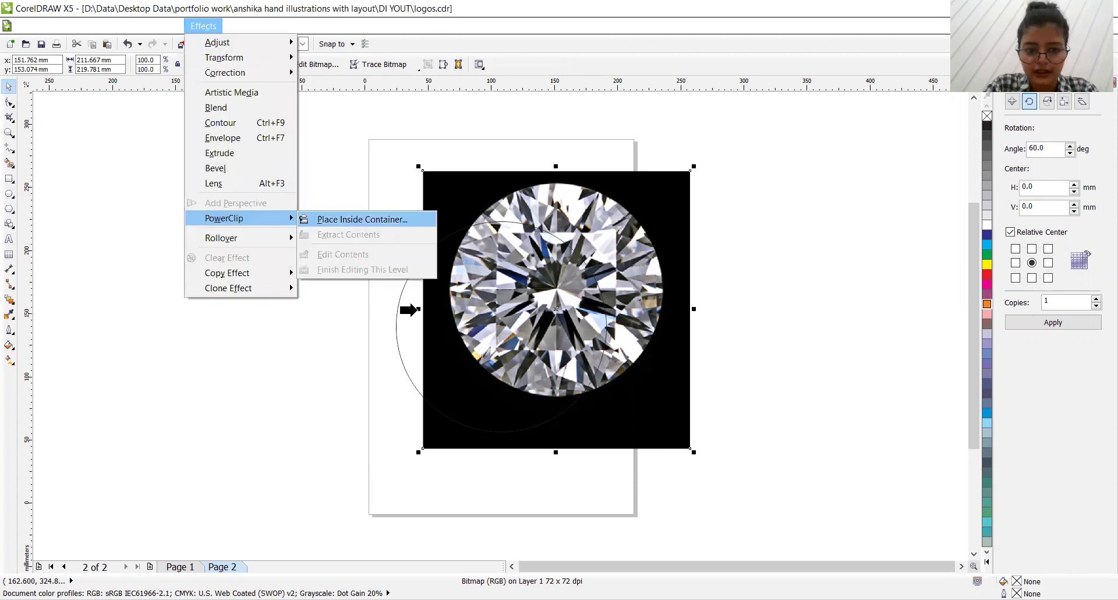
{"action": "left_click", "coordinate": [408, 309]}
Step: Edit the PowerClip contents, centring the diamond and nudging it down to fit the circle
{"action": "right_click", "coordinate": [410, 307]}
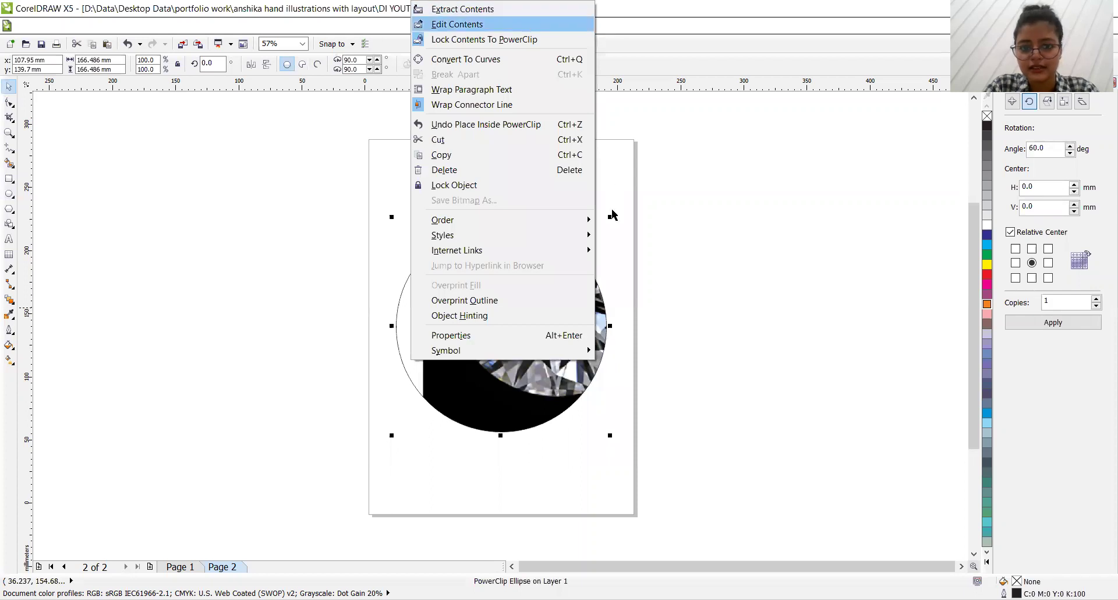
{"action": "left_click", "coordinate": [526, 24]}
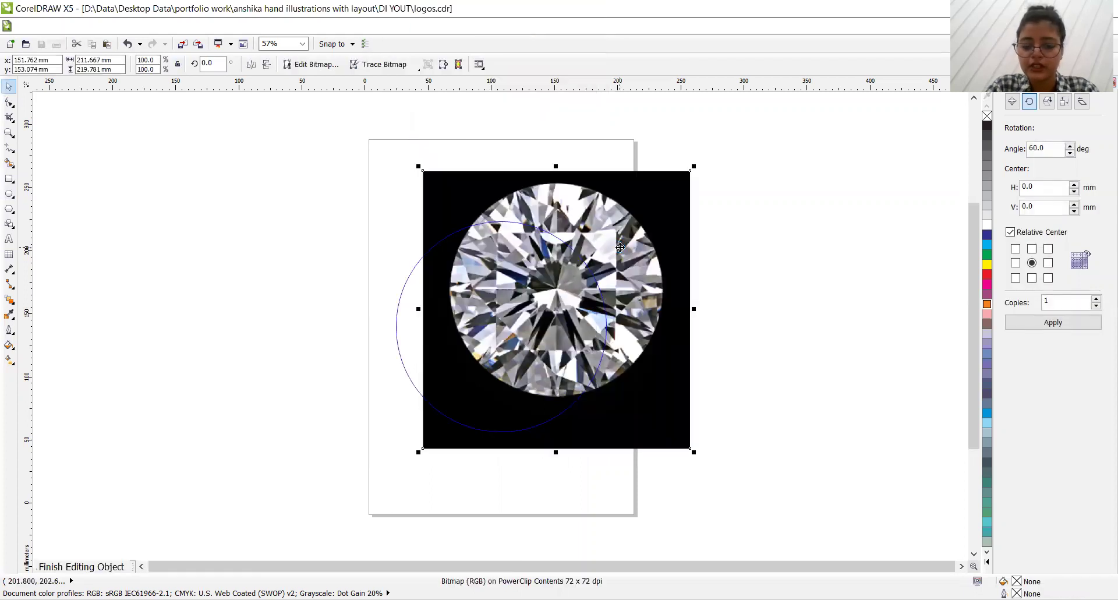
{"action": "key", "text": "p"}
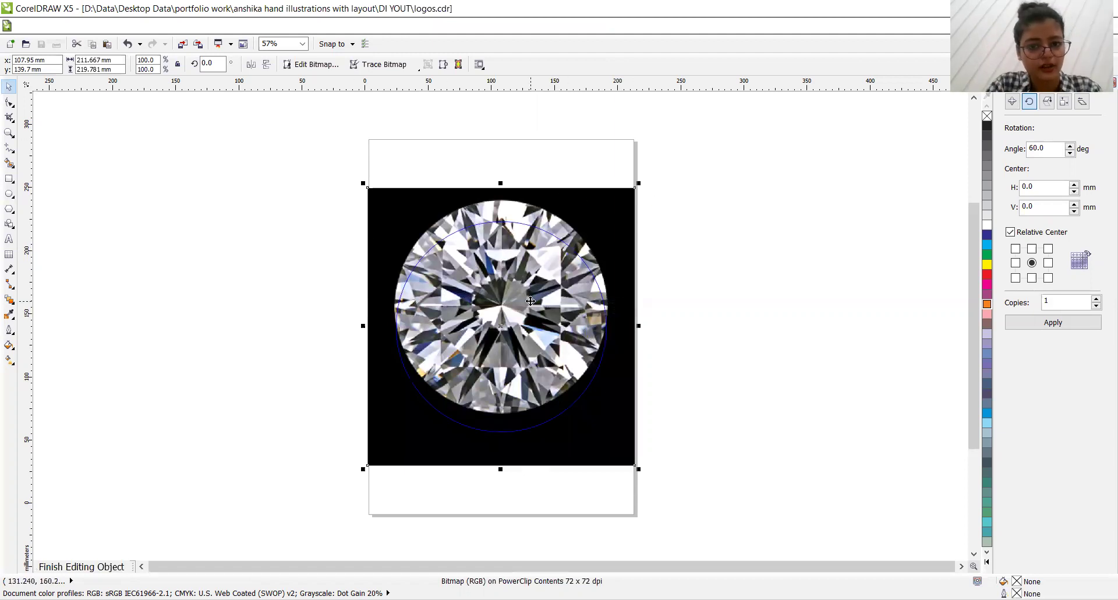
{"action": "key", "text": "Down"}
{"action": "key", "text": "Down"}
{"action": "key", "text": "Down"}
{"action": "key", "text": "Down"}
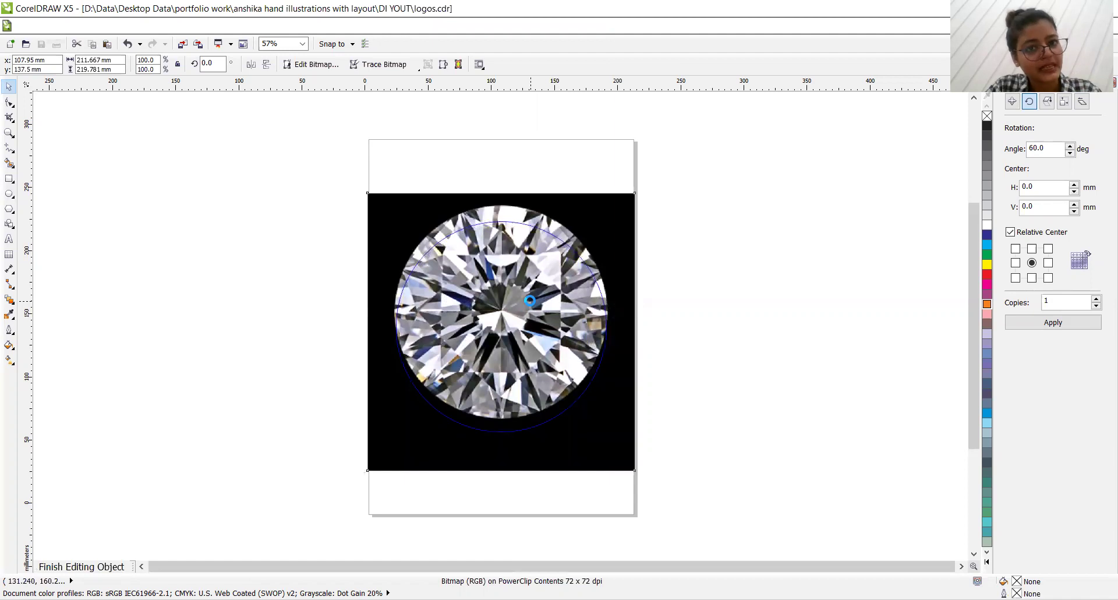
{"action": "key", "text": "Down"}
{"action": "key", "text": "Down"}
{"action": "key", "text": "Down"}
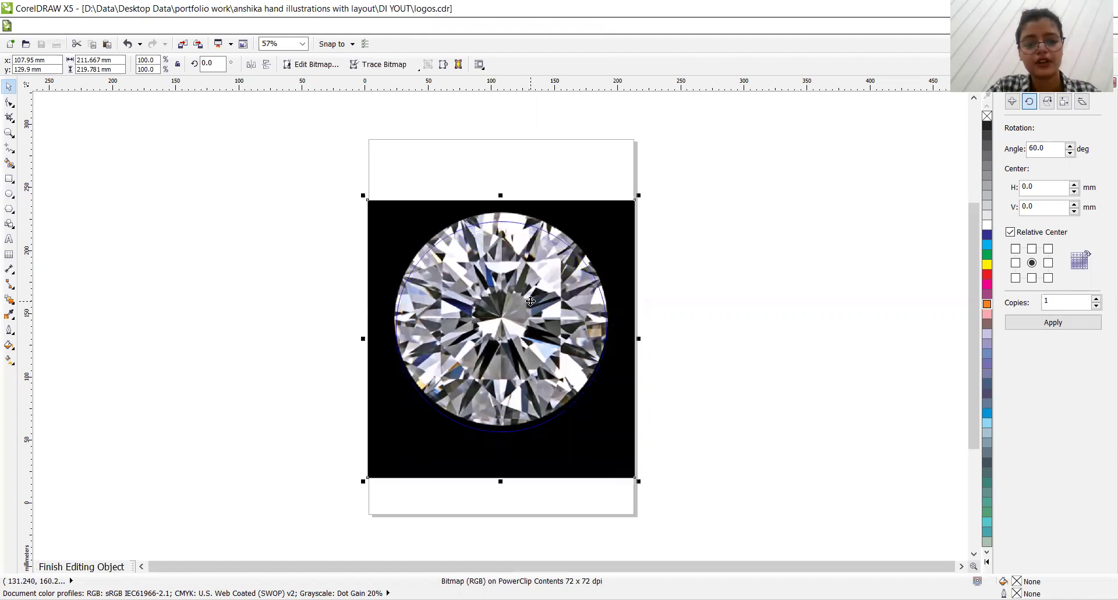
{"action": "key", "text": "Down"}
{"action": "key", "text": "Down"}
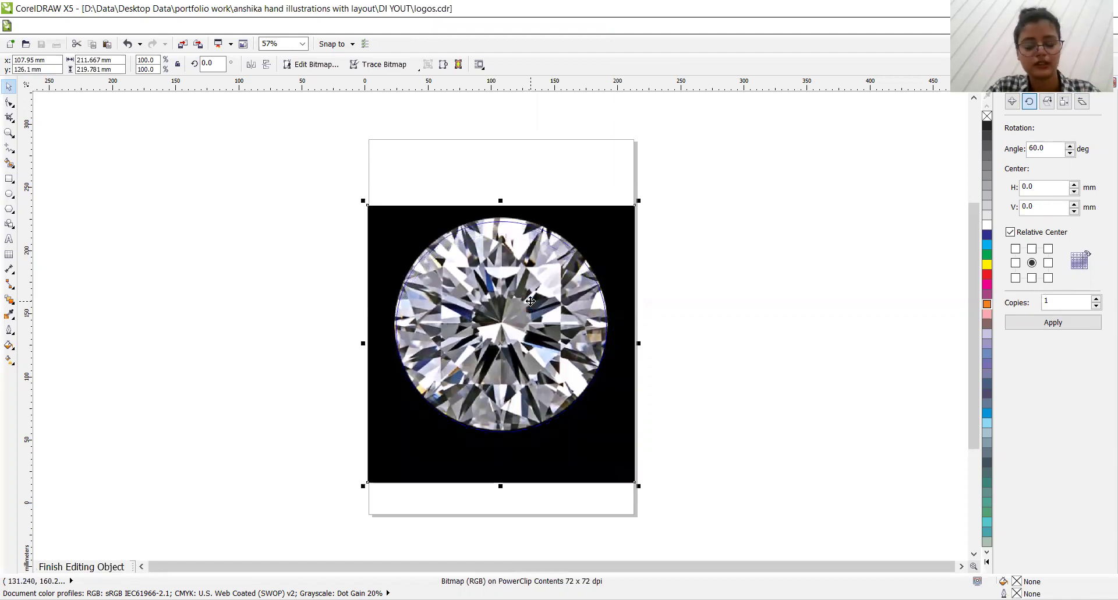
{"action": "key", "text": "Down"}
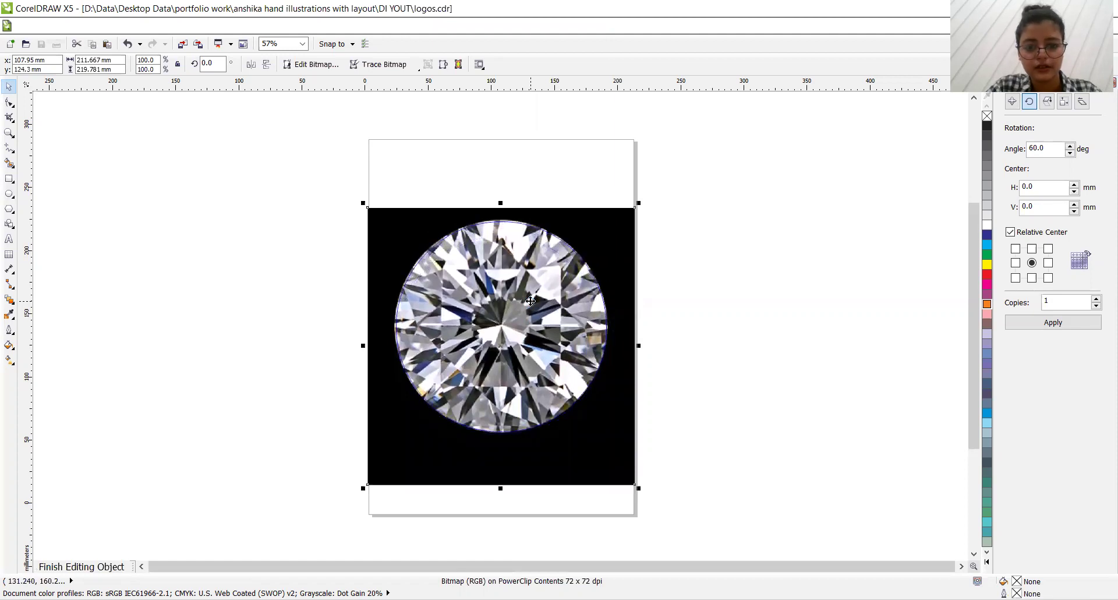
{"action": "key", "text": "Down"}
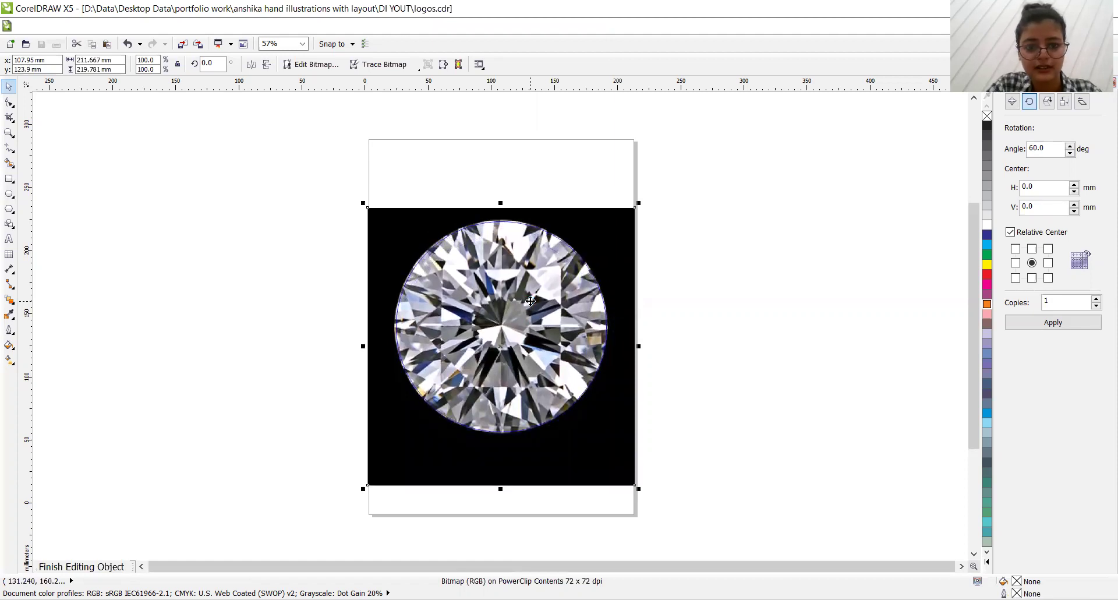
{"action": "right_click", "coordinate": [477, 278]}
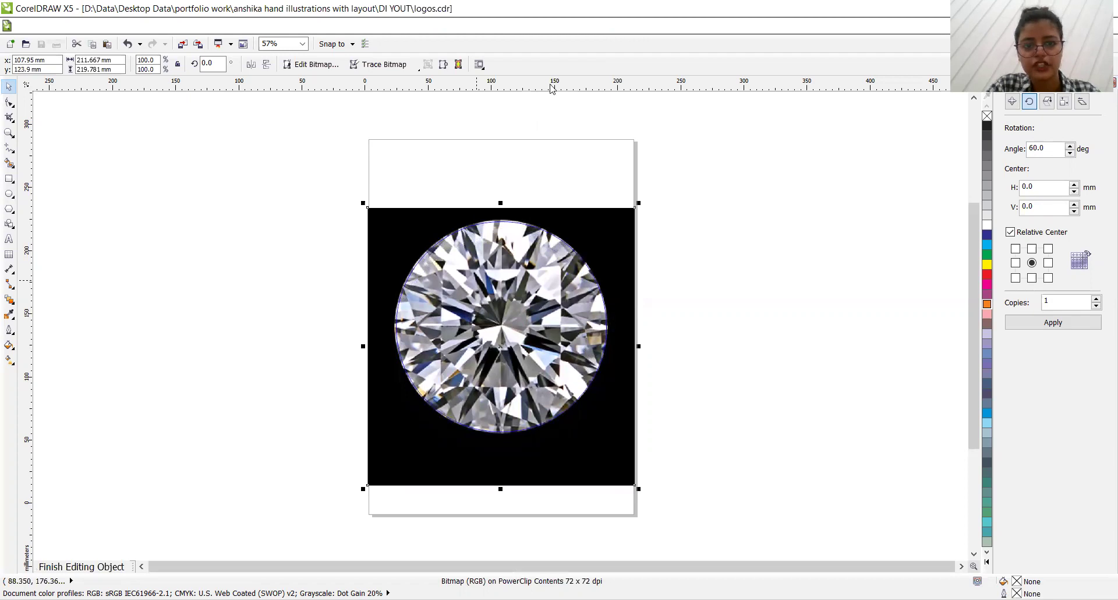
{"action": "left_click", "coordinate": [568, 71]}
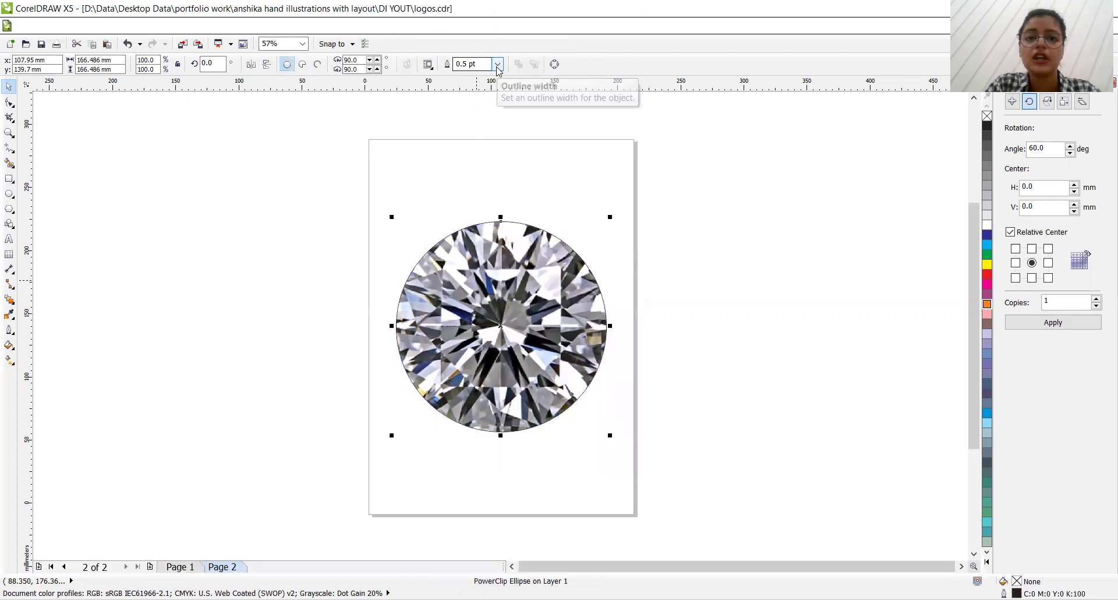
Step: Remove the outline, shrink the clipped diamond to 108.377 mm, and move it over the left page edge
{"action": "left_click", "coordinate": [497, 64]}
{"action": "left_click", "coordinate": [498, 76]}
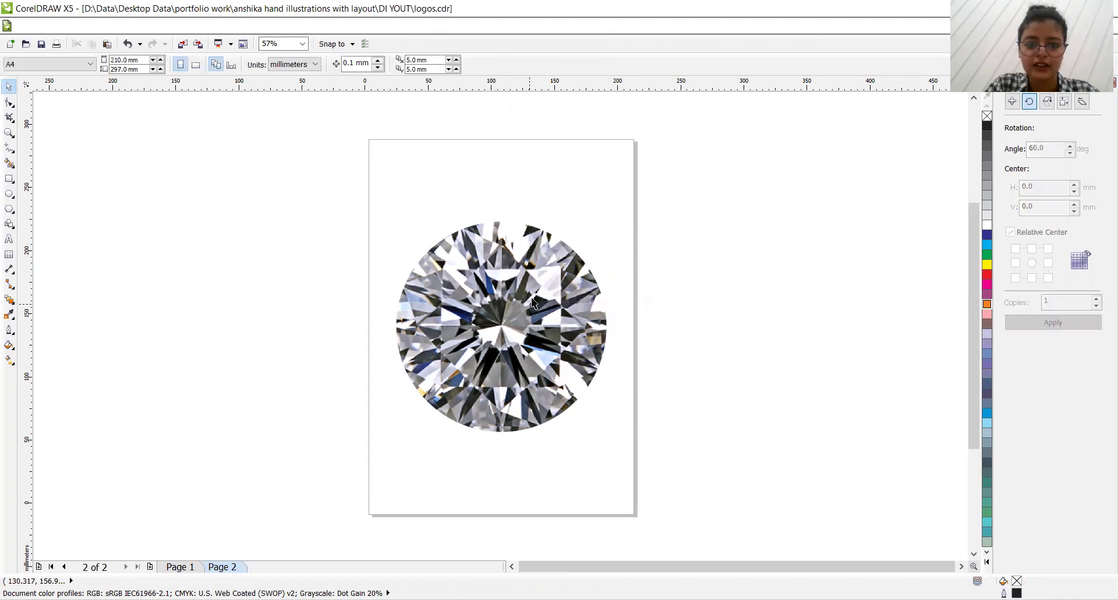
{"action": "left_click_drag", "start_coordinate": [610, 217], "coordinate": [532, 294]}
{"action": "left_click_drag", "start_coordinate": [452, 320], "coordinate": [321, 254]}
{"action": "left_click", "coordinate": [348, 271]}
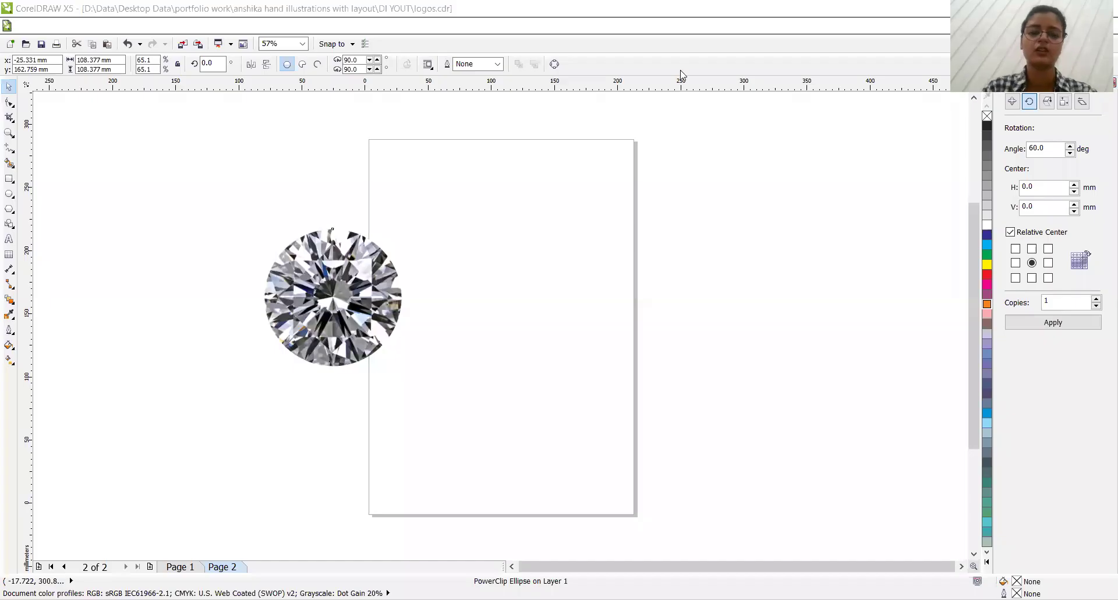
{"action": "left_click", "coordinate": [312, 280]}
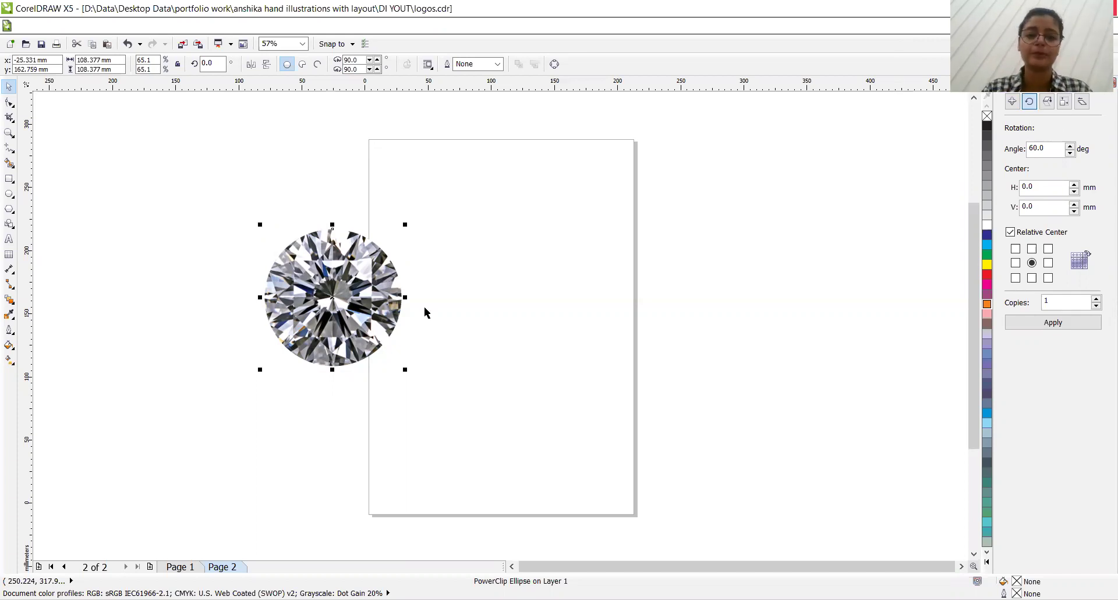
Step: Duplicate the diamond via the Position transform and drag the copy below the original
{"action": "left_click", "coordinate": [332, 300]}
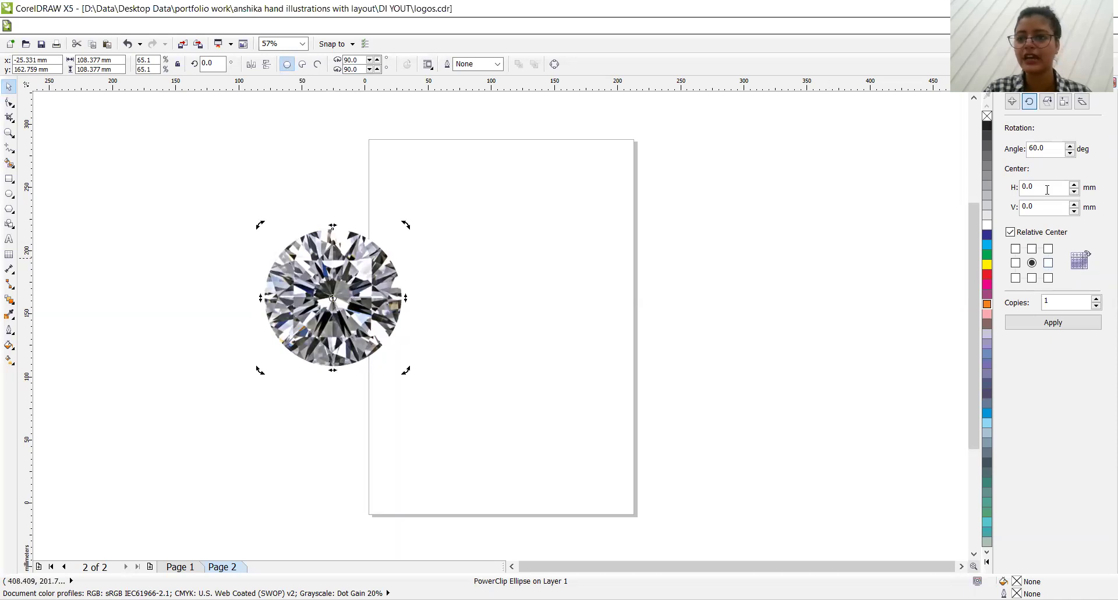
{"action": "left_click", "coordinate": [1013, 102]}
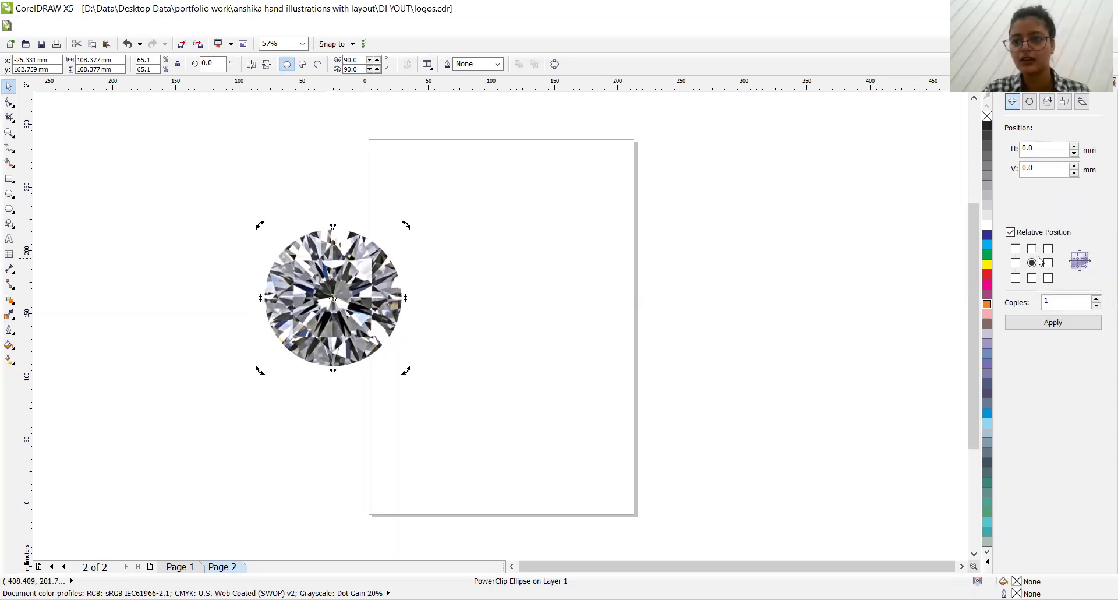
{"action": "left_click", "coordinate": [1052, 322]}
{"action": "left_click_drag", "start_coordinate": [356, 278], "coordinate": [408, 424]}
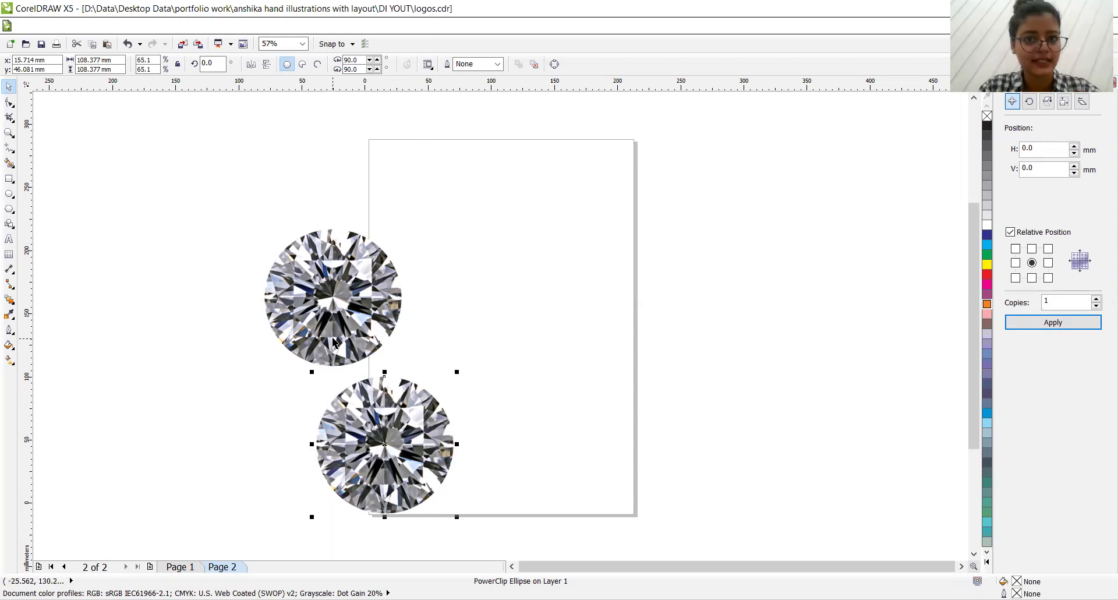
{"action": "left_click", "coordinate": [385, 446]}
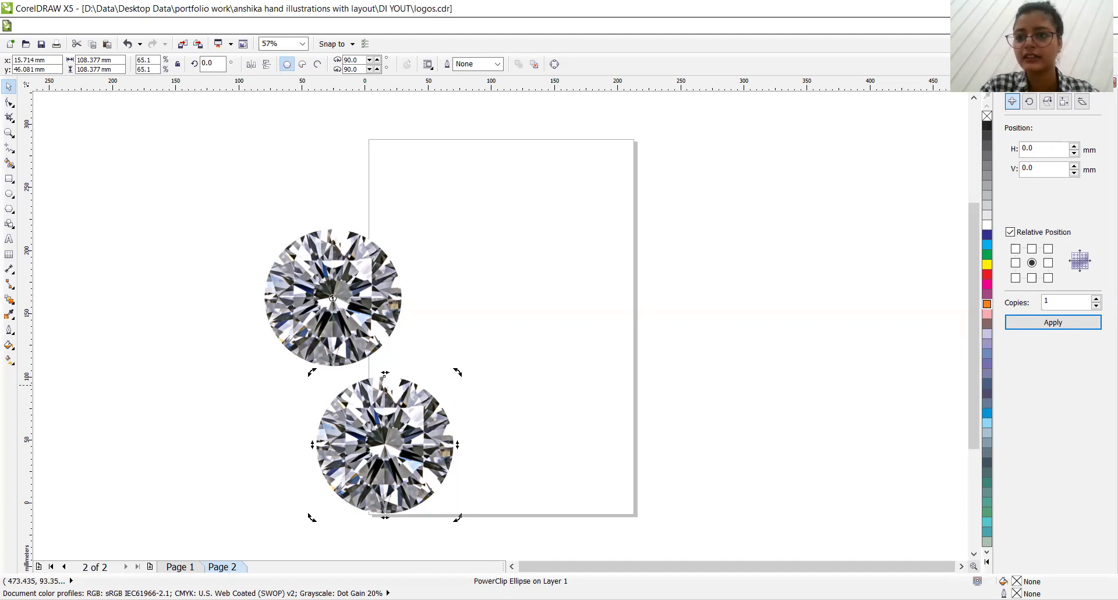
{"action": "left_click", "coordinate": [1029, 102]}
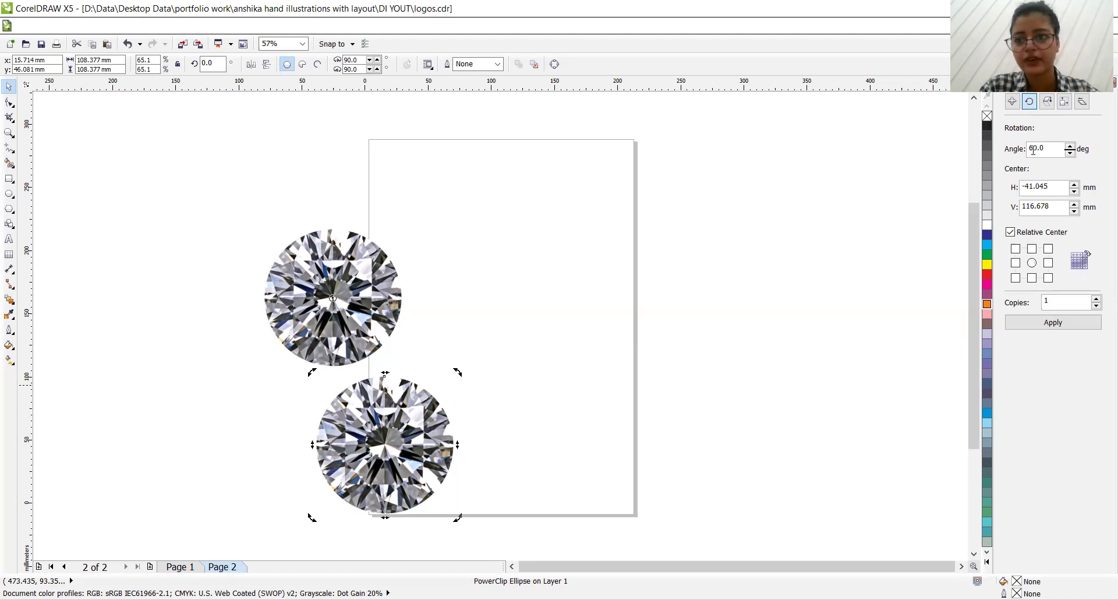
Step: Try 40° rotated copies, then undo them and delete the lower duplicate diamond
{"action": "left_click", "coordinate": [1033, 149]}
{"action": "key", "text": "BackSpace"}
{"action": "type", "text": "4"}
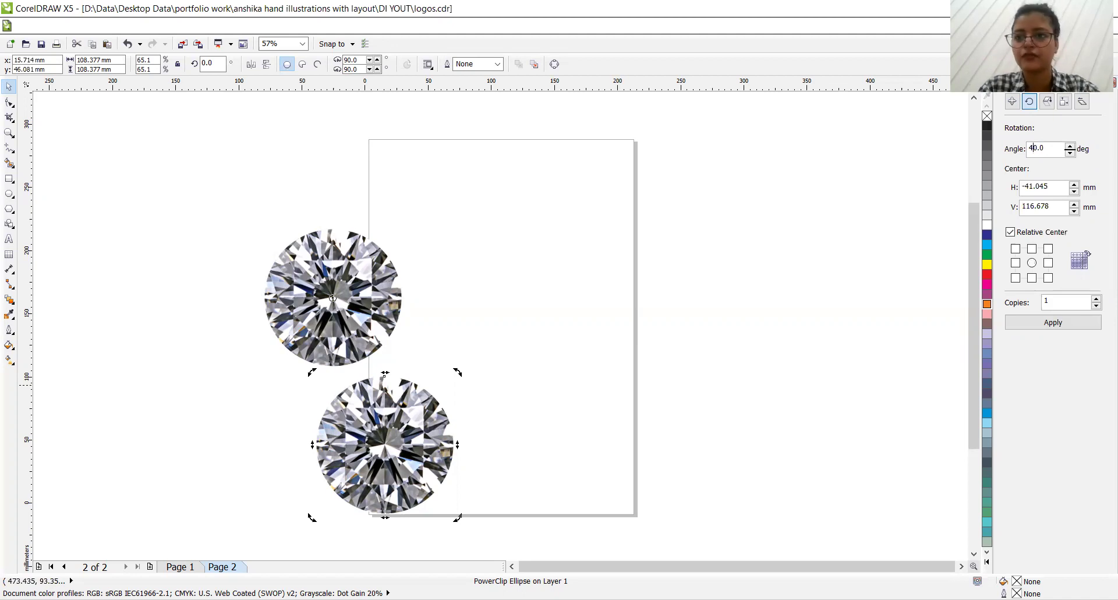
{"action": "left_click", "coordinate": [1038, 322]}
{"action": "left_click", "coordinate": [1037, 322]}
{"action": "left_click", "coordinate": [1037, 322]}
{"action": "left_click", "coordinate": [1037, 322]}
{"action": "left_click", "coordinate": [1037, 322]}
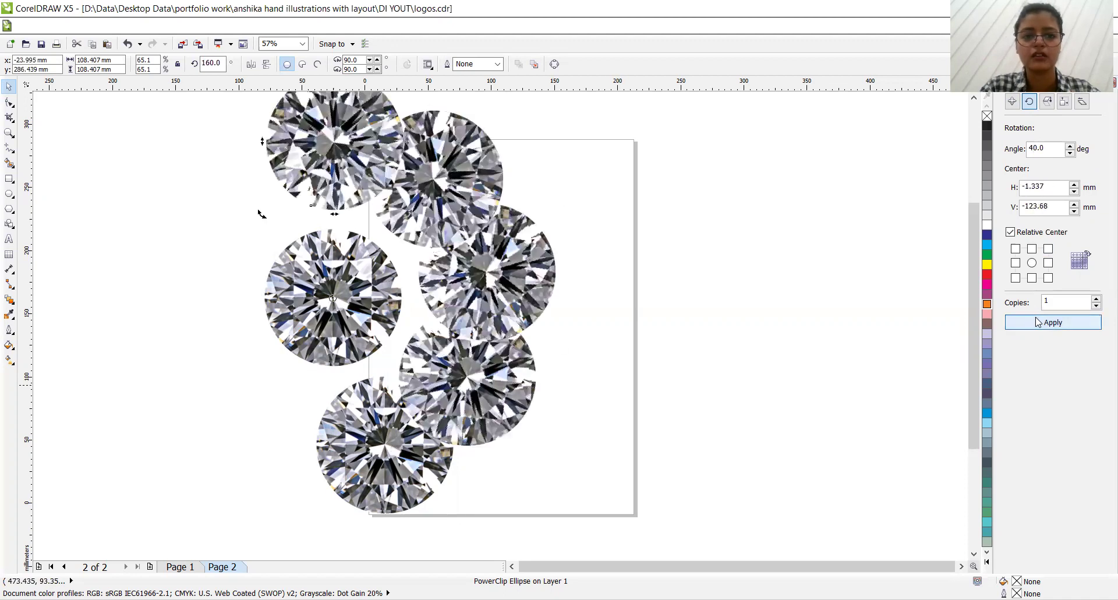
{"action": "left_click", "coordinate": [1037, 322]}
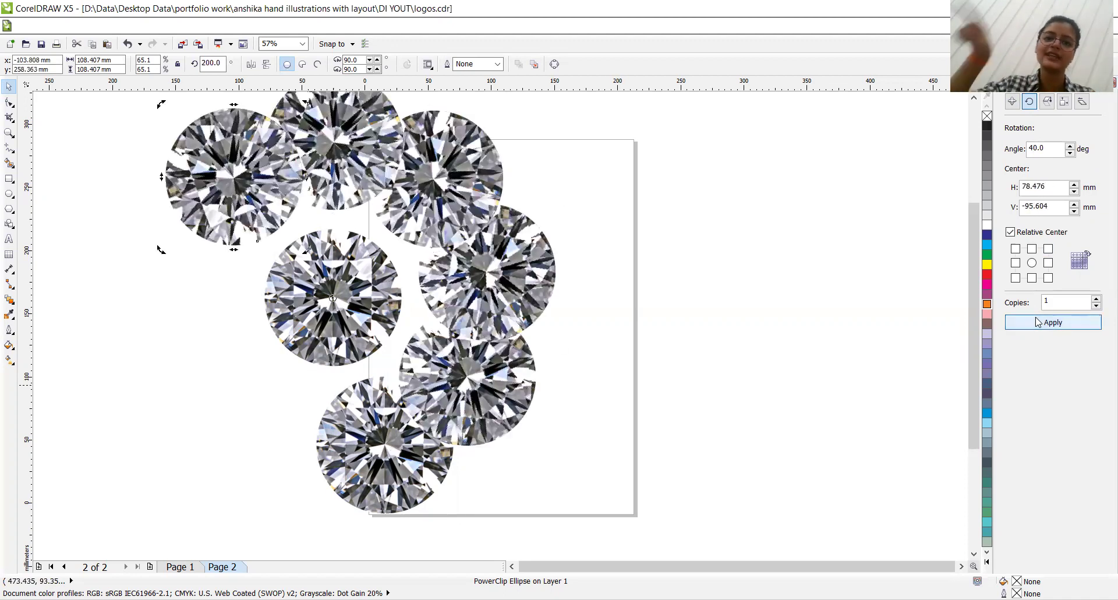
{"action": "key", "text": "ctrl+z"}
{"action": "key", "text": "ctrl+z"}
{"action": "key", "text": "ctrl+z"}
{"action": "key", "text": "ctrl+z"}
{"action": "key", "text": "ctrl+z"}
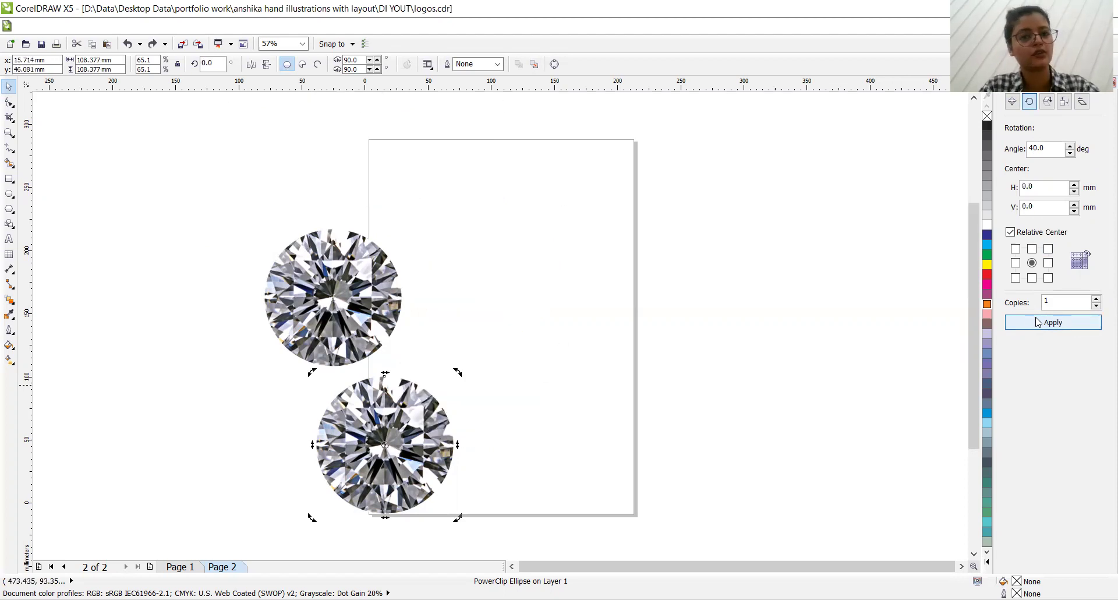
{"action": "key", "text": "Delete"}
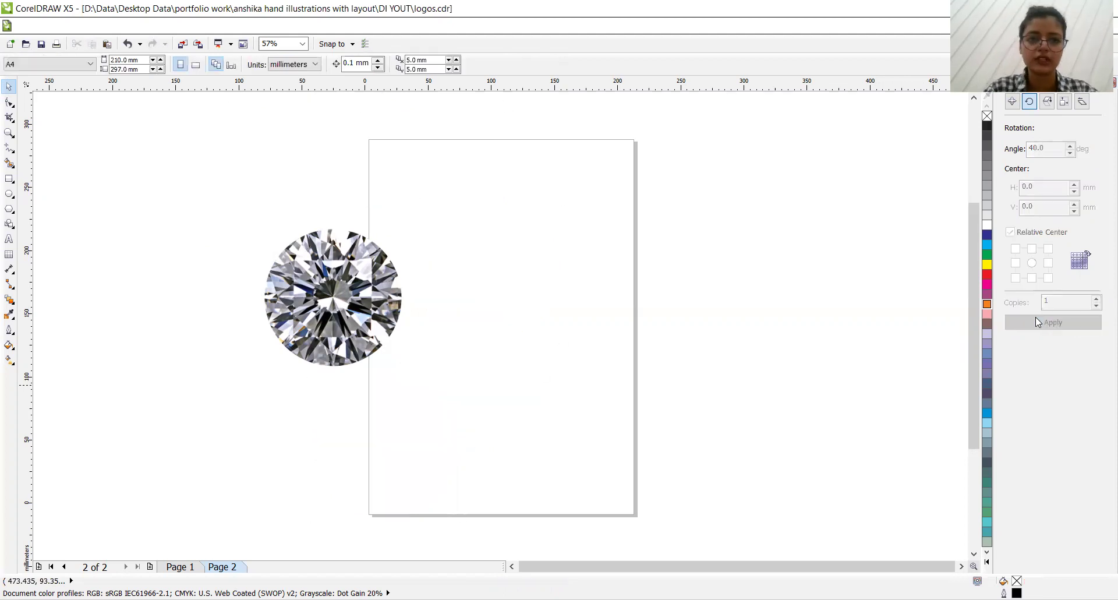
Step: Move the diamond further left and make a centred, half-size 54.189 mm copy
{"action": "left_click", "coordinate": [351, 280]}
{"action": "left_click_drag", "start_coordinate": [351, 280], "coordinate": [232, 262]}
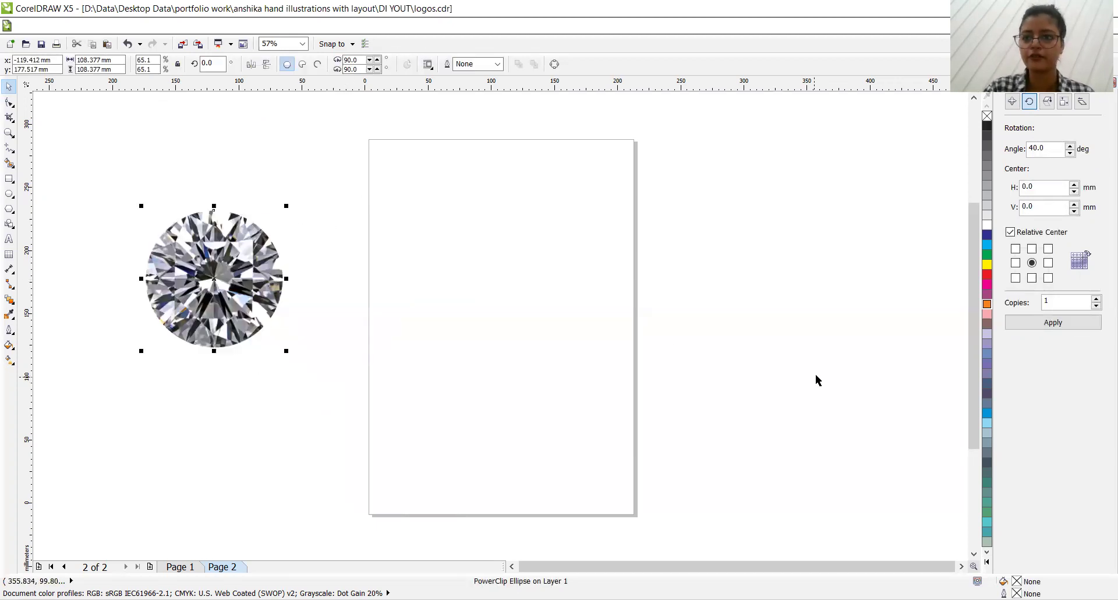
{"action": "left_click", "coordinate": [1012, 102]}
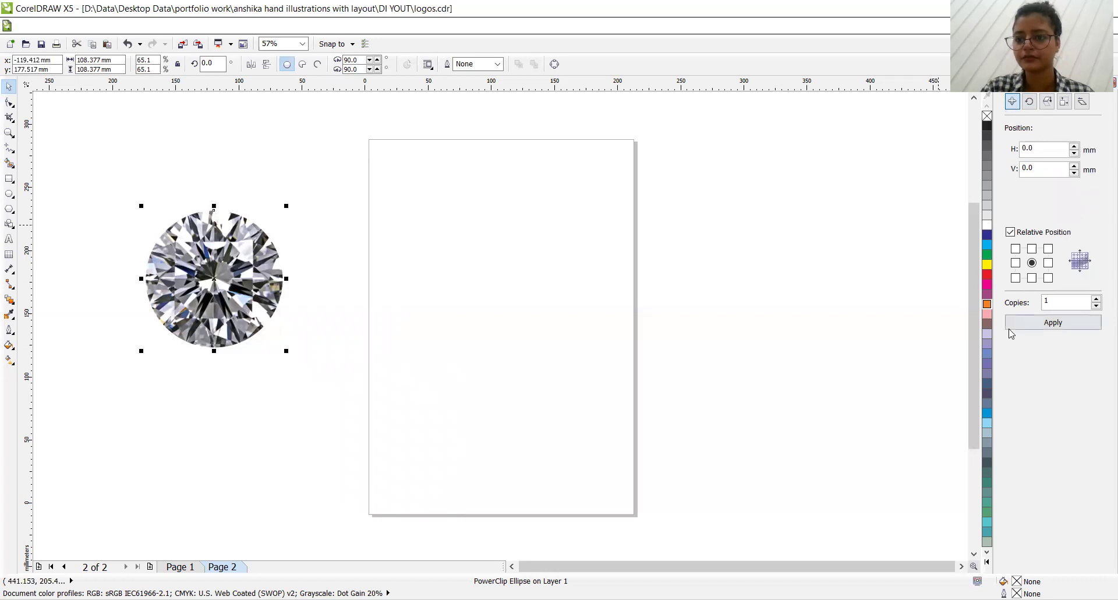
{"action": "left_click", "coordinate": [1026, 322]}
{"action": "key", "text": "p"}
{"action": "left_click_drag", "start_coordinate": [573, 253], "coordinate": [538, 289]}
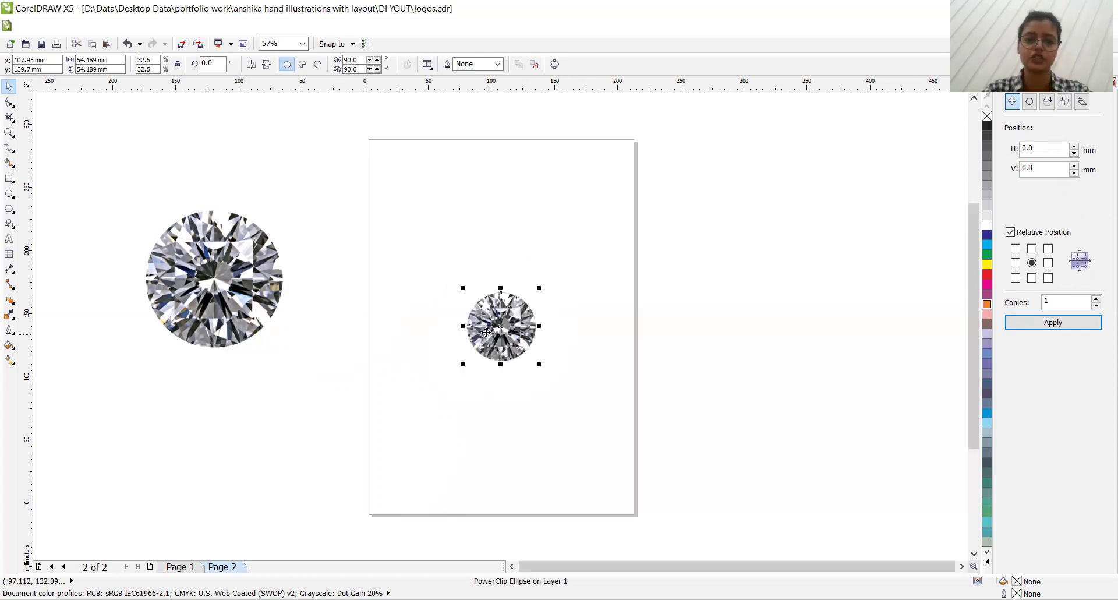
Step: Make a bottom-right offset copy, shrink it to 31.245 mm, and tuck it beside the central diamond
{"action": "left_click", "coordinate": [528, 301]}
{"action": "left_click", "coordinate": [519, 299]}
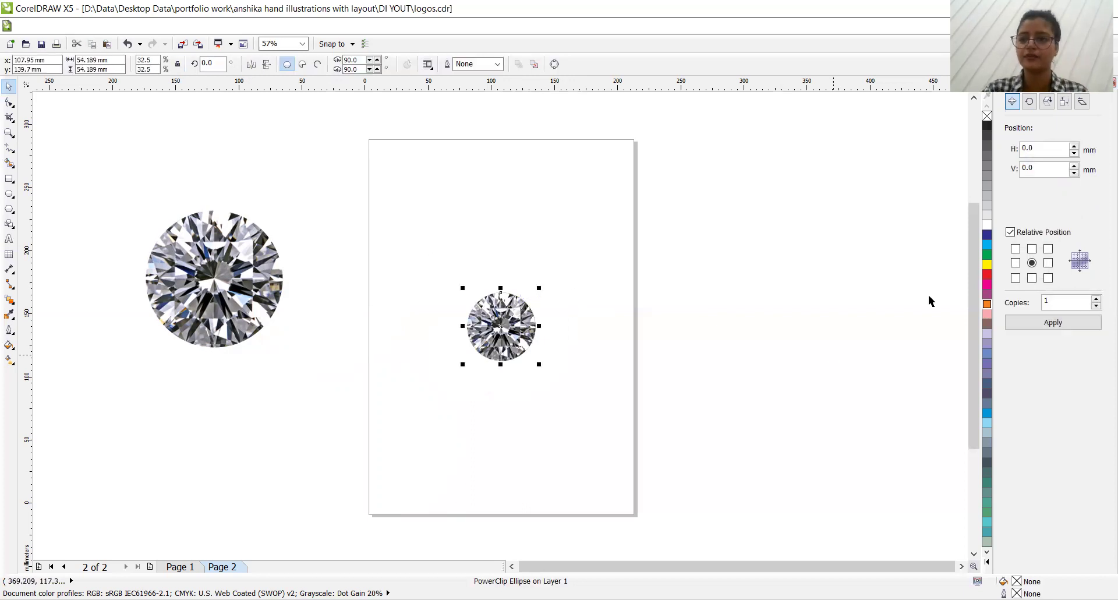
{"action": "left_click", "coordinate": [1049, 278]}
{"action": "left_click", "coordinate": [1055, 324]}
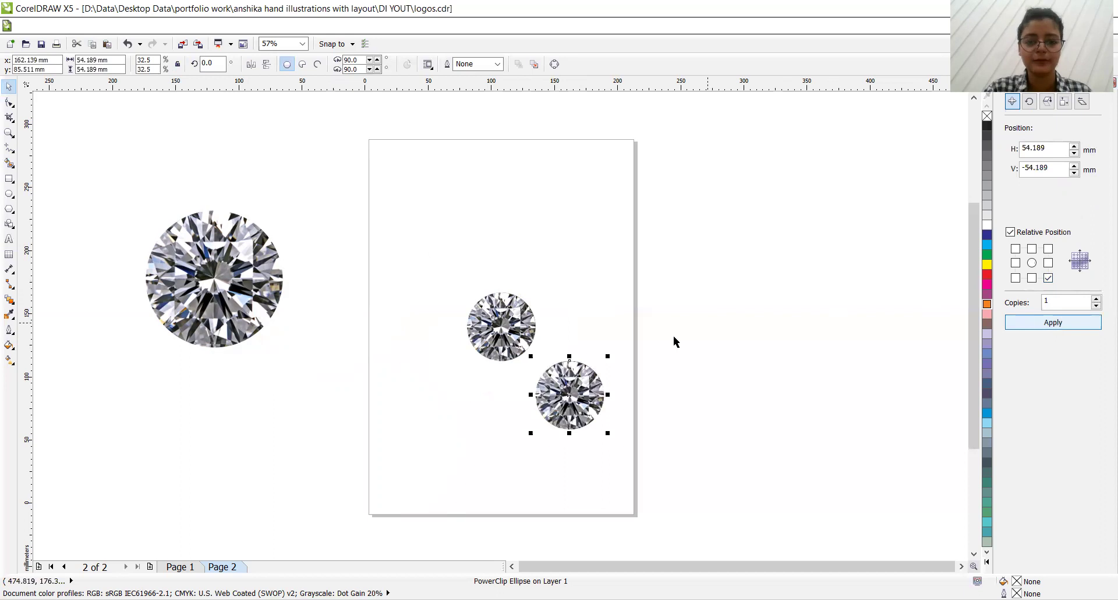
{"action": "left_click_drag", "start_coordinate": [608, 356], "coordinate": [579, 384]}
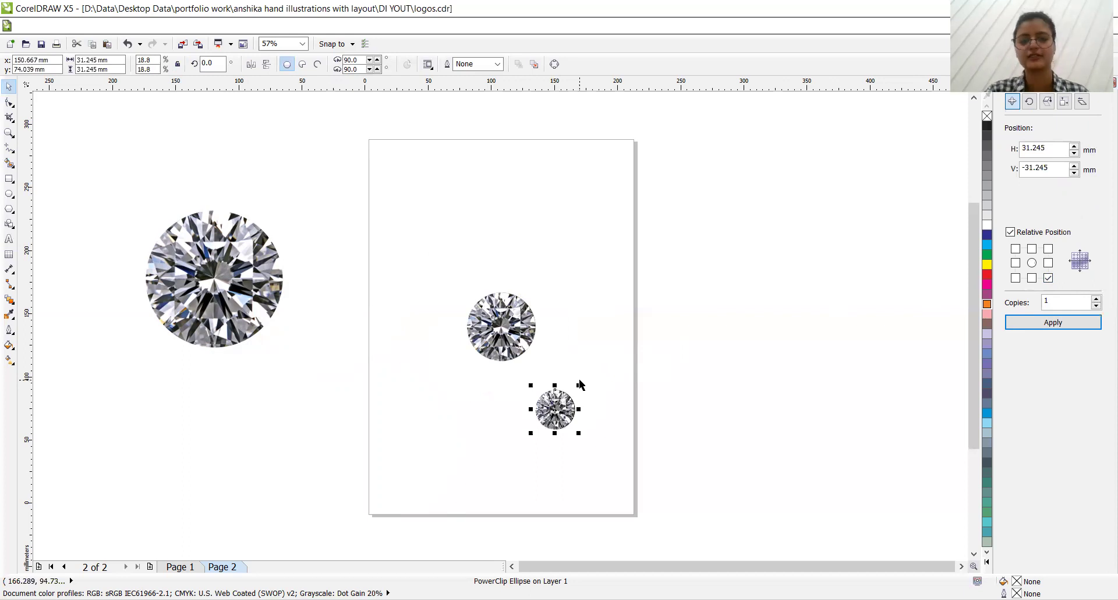
{"action": "left_click_drag", "start_coordinate": [565, 407], "coordinate": [557, 392]}
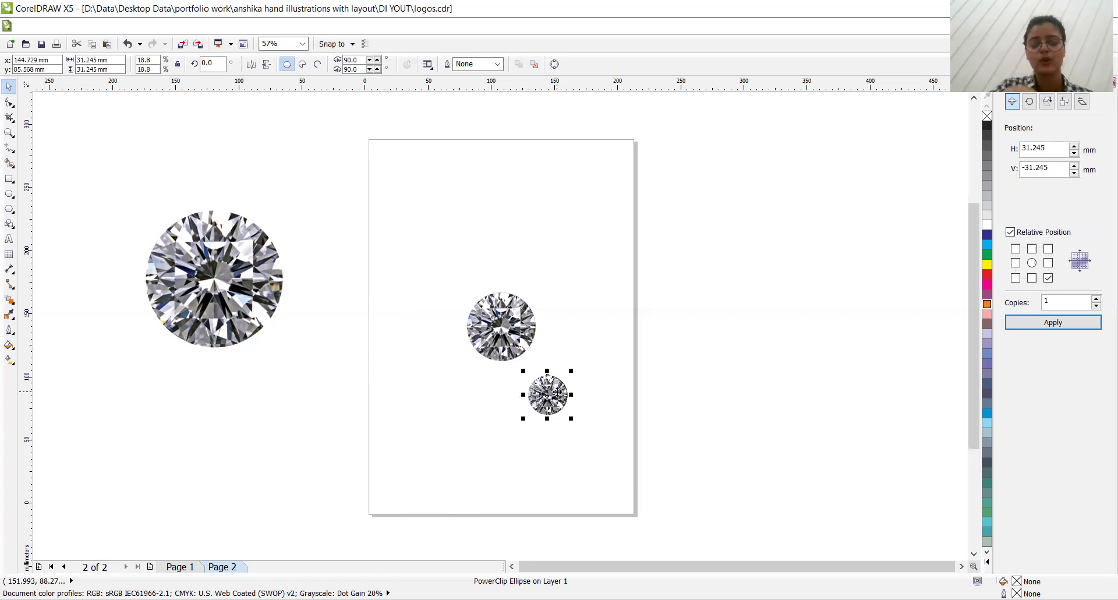
{"action": "key", "text": "Up"}
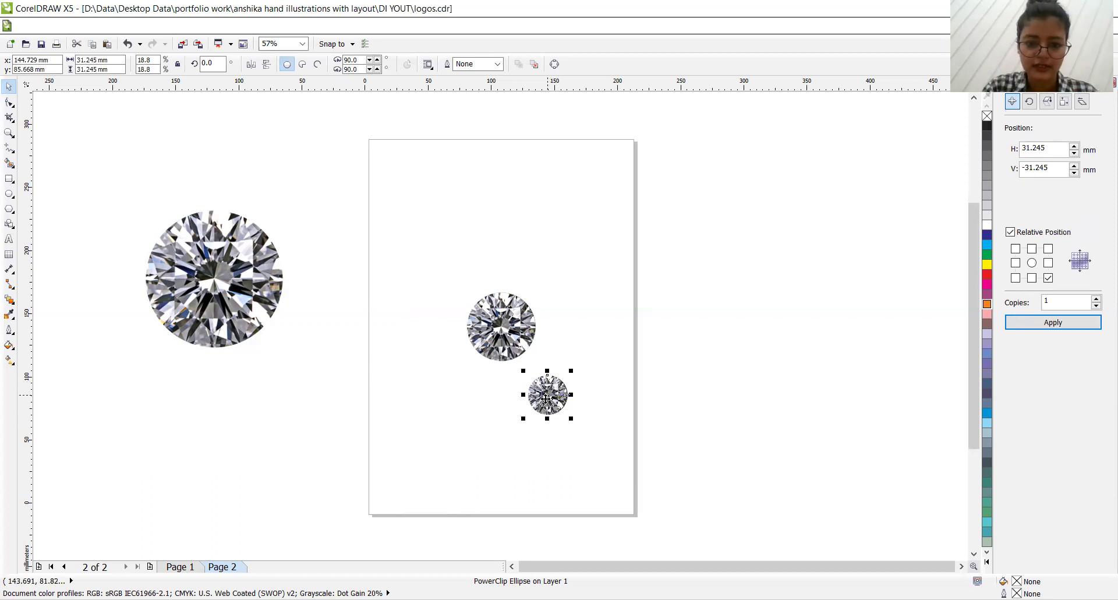
{"action": "left_click_drag", "start_coordinate": [547, 396], "coordinate": [542, 392]}
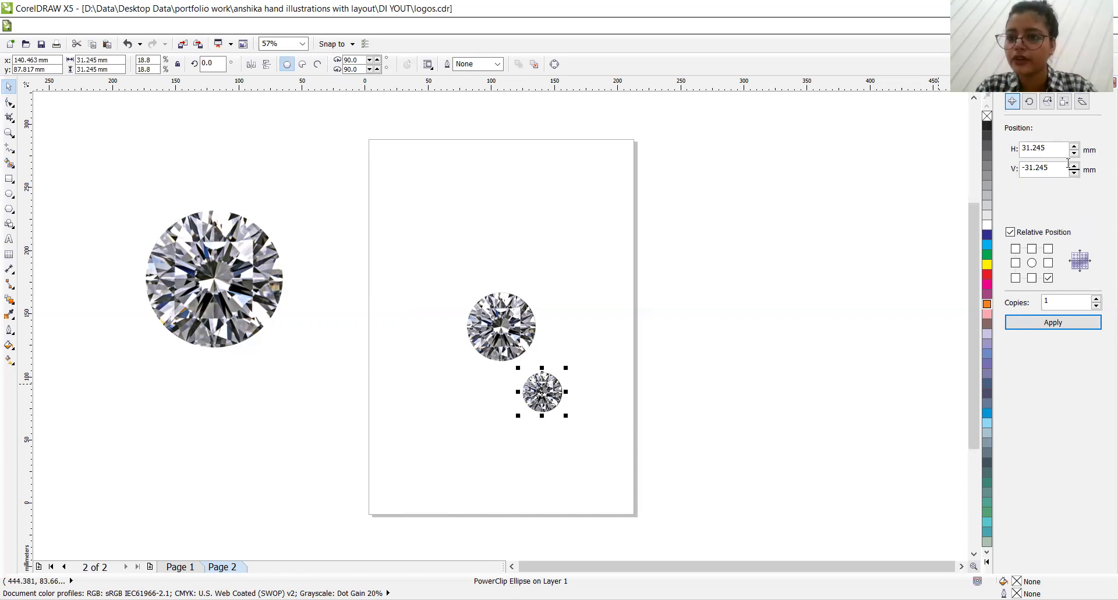
{"action": "left_click", "coordinate": [1030, 102]}
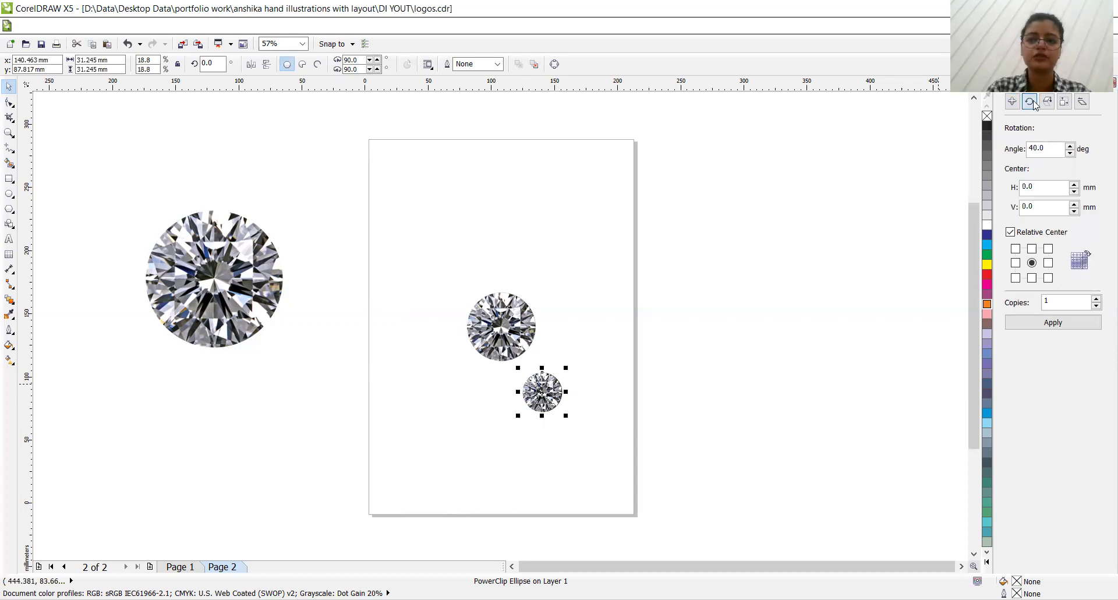
Step: Put the small diamond in rotate mode, with its rotation centre on the large central diamond
{"action": "left_click", "coordinate": [543, 391]}
{"action": "left_click", "coordinate": [542, 390]}
{"action": "left_click_drag", "start_coordinate": [542, 389], "coordinate": [523, 356]}
{"action": "key", "text": "ctrl+z"}
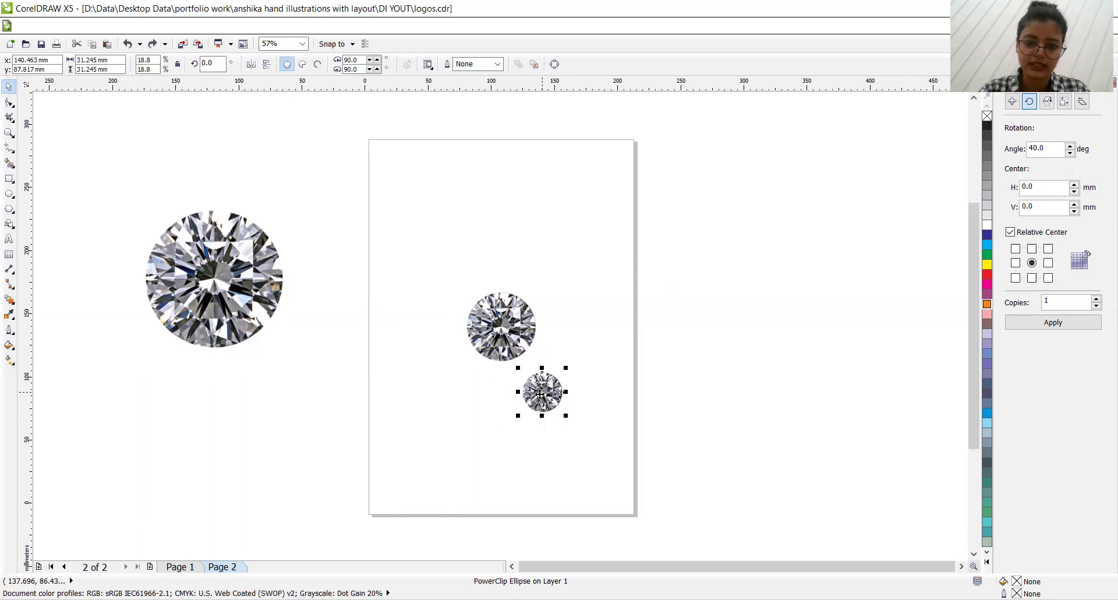
{"action": "left_click", "coordinate": [541, 392]}
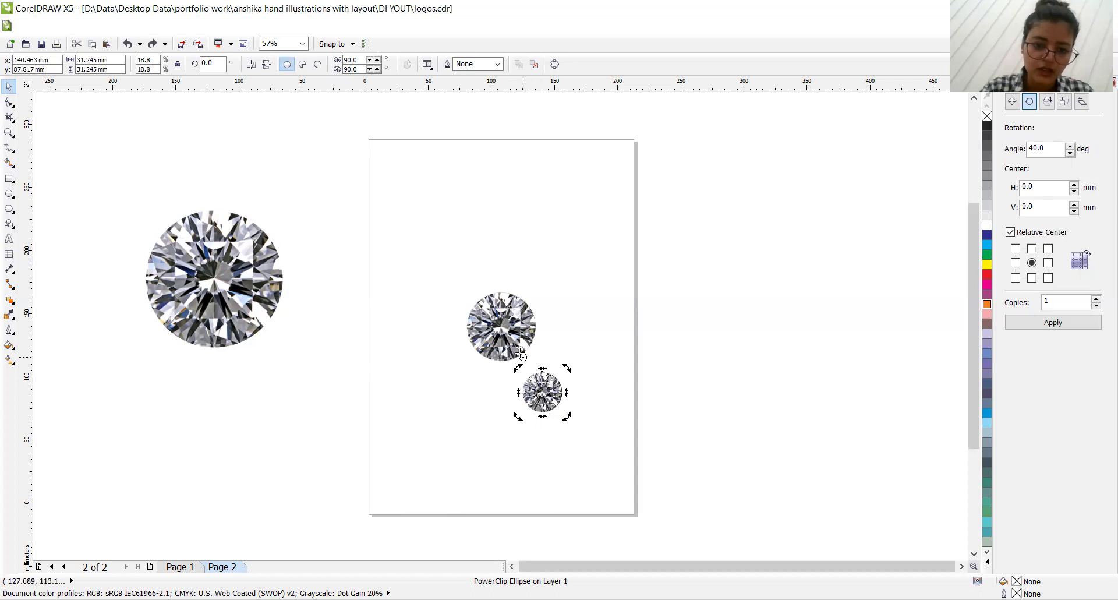
{"action": "left_click_drag", "start_coordinate": [504, 329], "coordinate": [505, 331]}
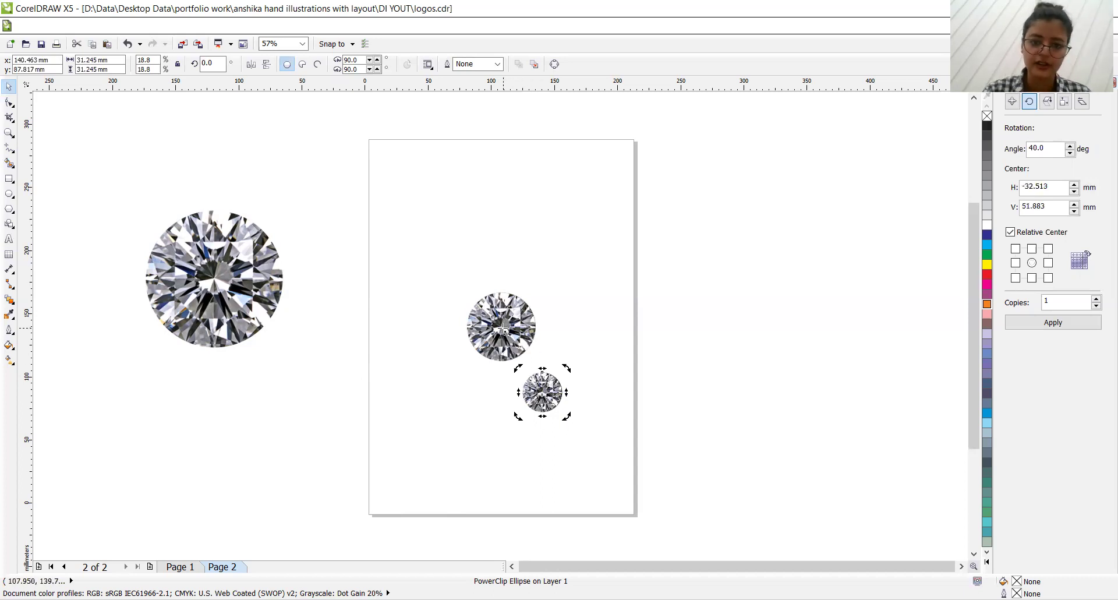
{"action": "key", "text": "Escape"}
{"action": "left_click", "coordinate": [505, 333]}
{"action": "left_click", "coordinate": [547, 408]}
{"action": "left_click", "coordinate": [548, 407]}
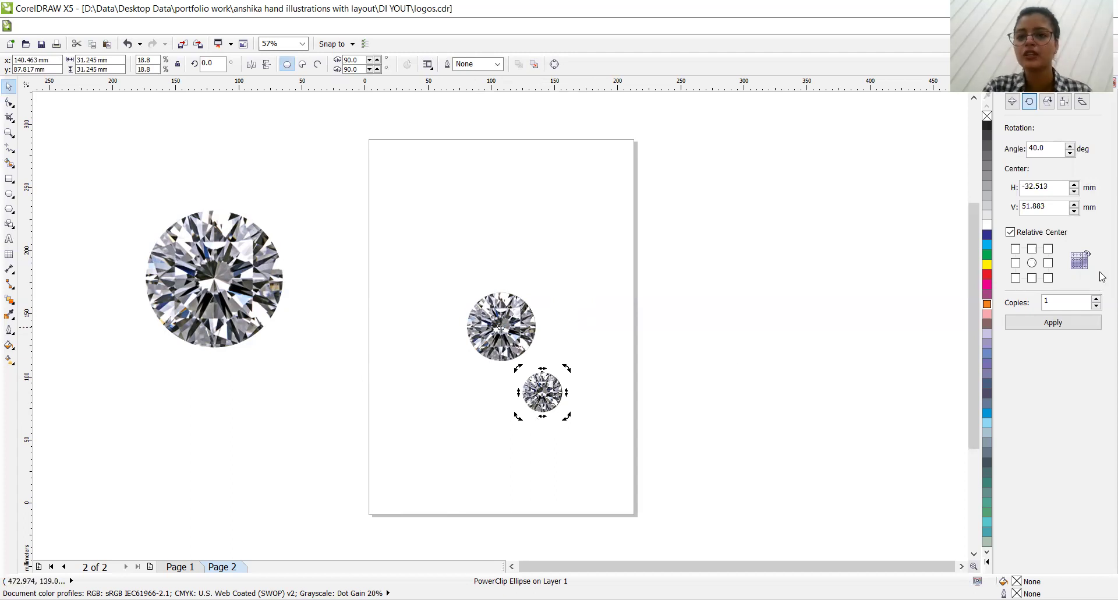
Step: Set the rotation angle to 60 and apply five copies, ringing the central diamond
{"action": "left_click", "coordinate": [1034, 150]}
{"action": "key", "text": "BackSpace"}
{"action": "type", "text": "6"}
{"action": "left_click", "coordinate": [1070, 323]}
{"action": "left_click", "coordinate": [1088, 327]}
{"action": "left_click", "coordinate": [1091, 328]}
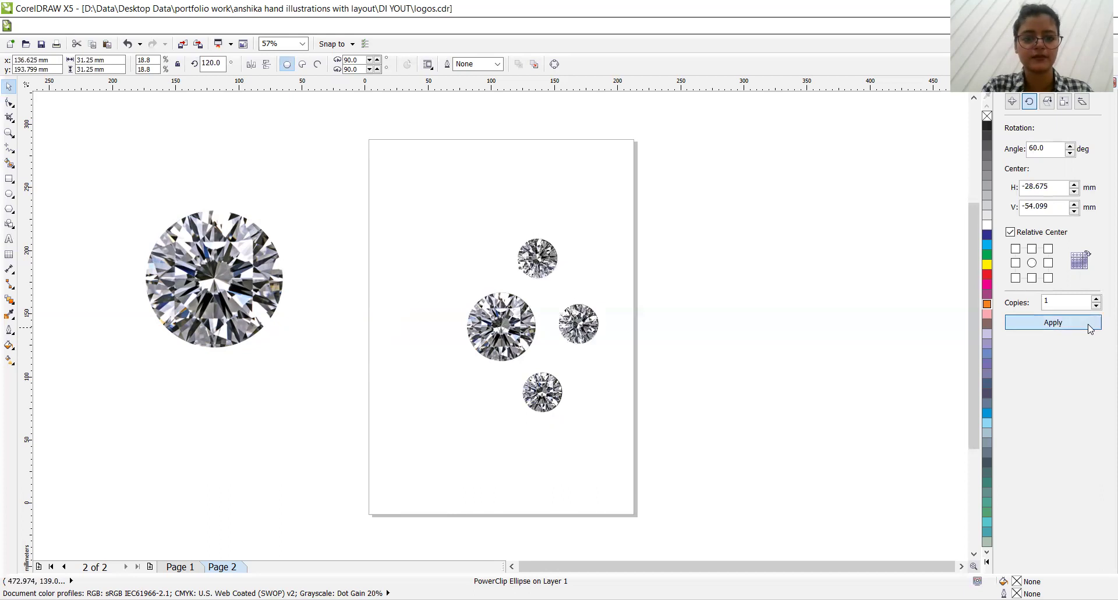
{"action": "left_click", "coordinate": [1090, 328]}
{"action": "left_click", "coordinate": [1090, 328]}
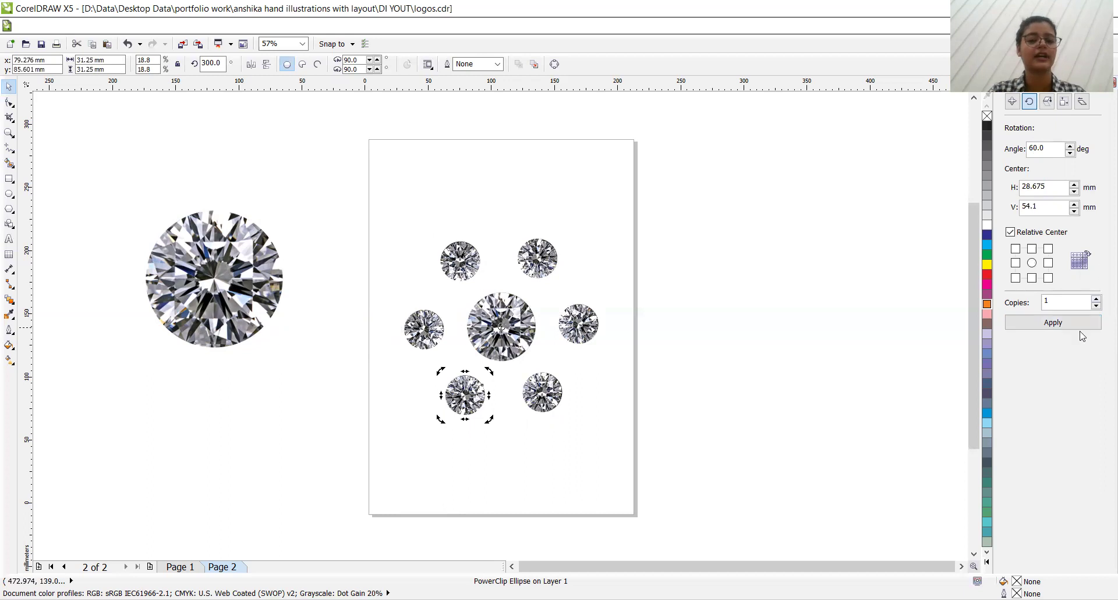
{"action": "left_click", "coordinate": [865, 347]}
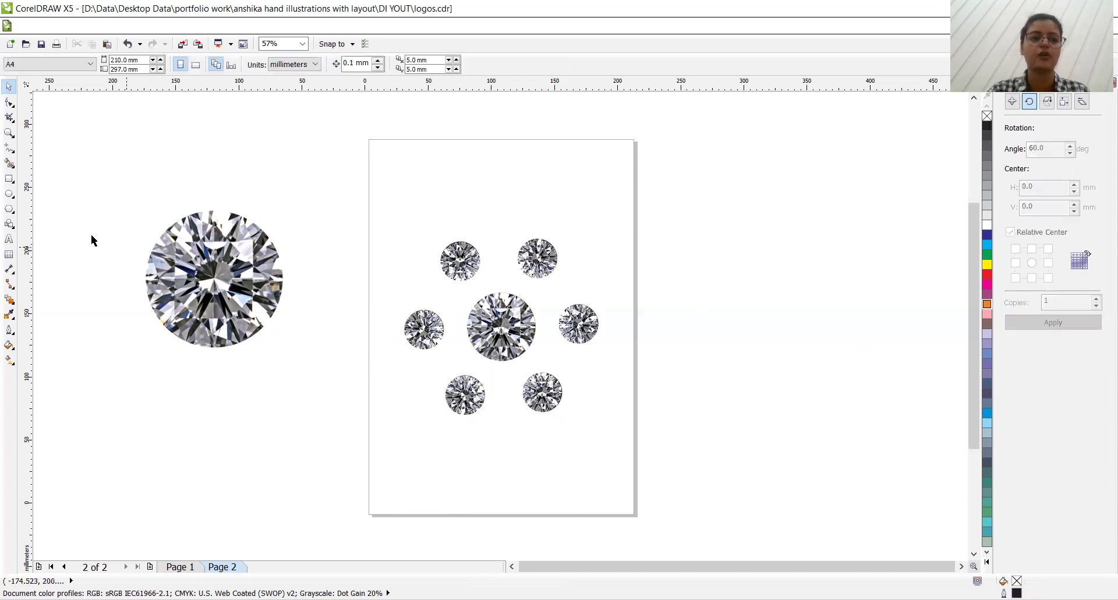
{"action": "left_click", "coordinate": [9, 188]}
Step: Draw a thin vertical rectangle and move it off the page to the right
{"action": "left_click", "coordinate": [9, 180]}
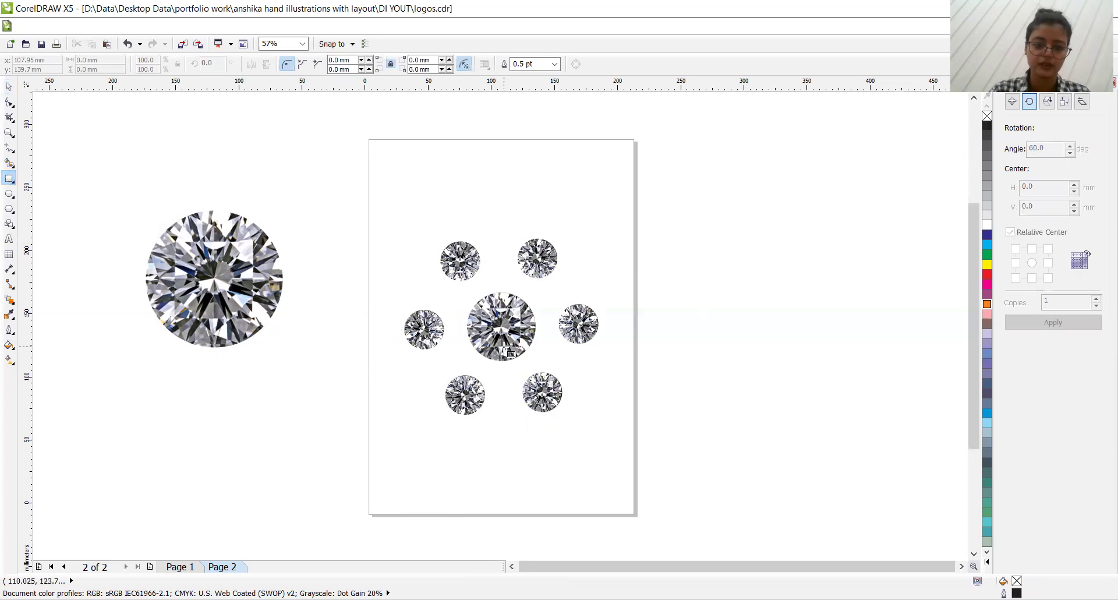
{"action": "left_click_drag", "start_coordinate": [505, 347], "coordinate": [517, 396]}
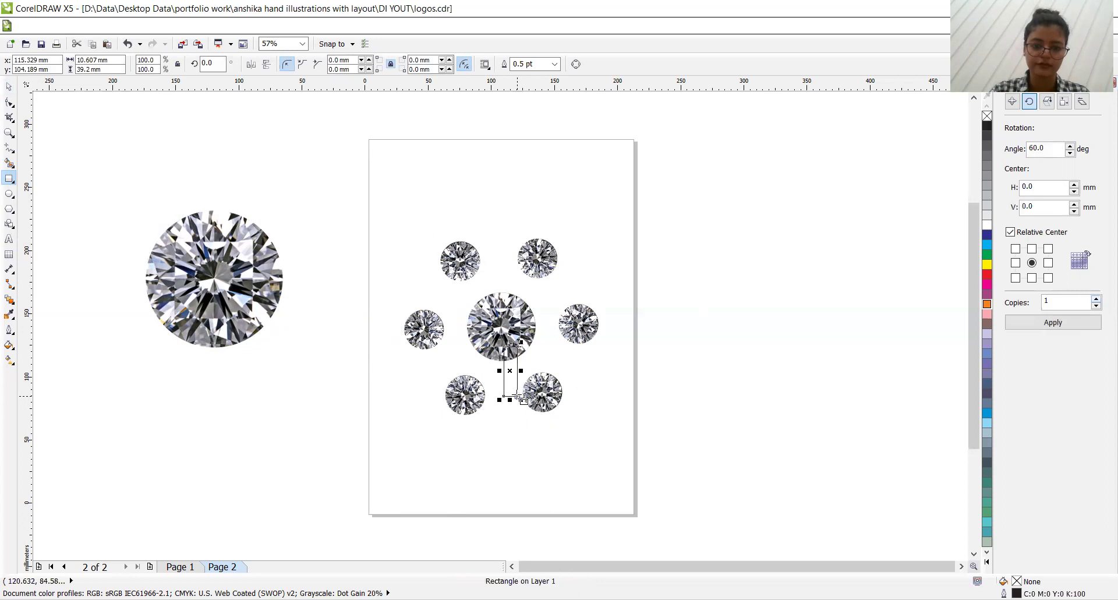
{"action": "left_click", "coordinate": [6, 88]}
{"action": "left_click_drag", "start_coordinate": [507, 371], "coordinate": [769, 279]}
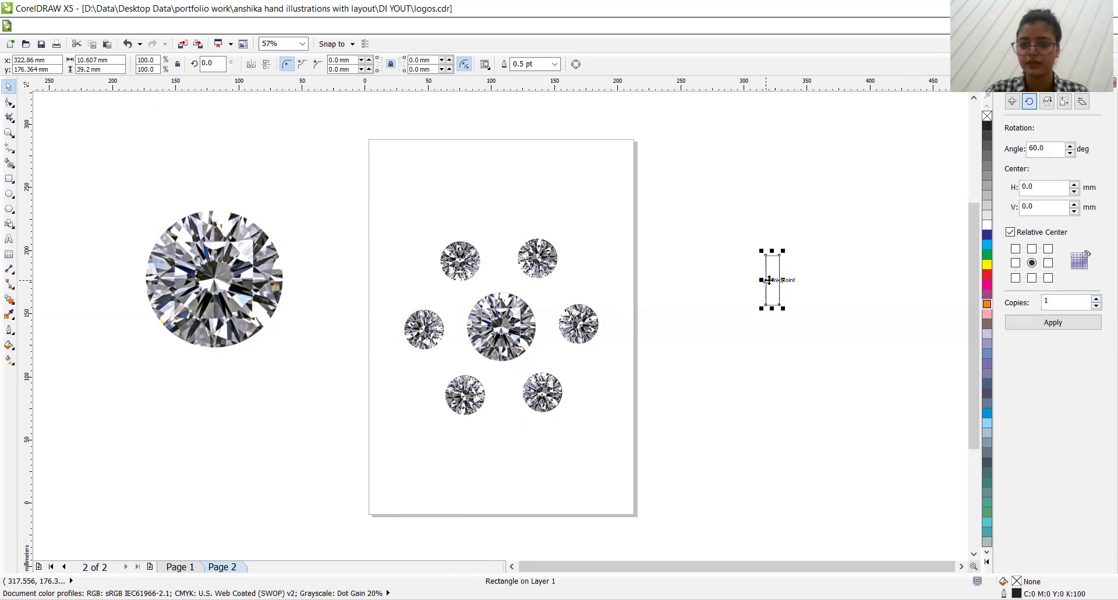
Step: Fill the rectangle orange and set its outline width to None
{"action": "left_click", "coordinate": [988, 304]}
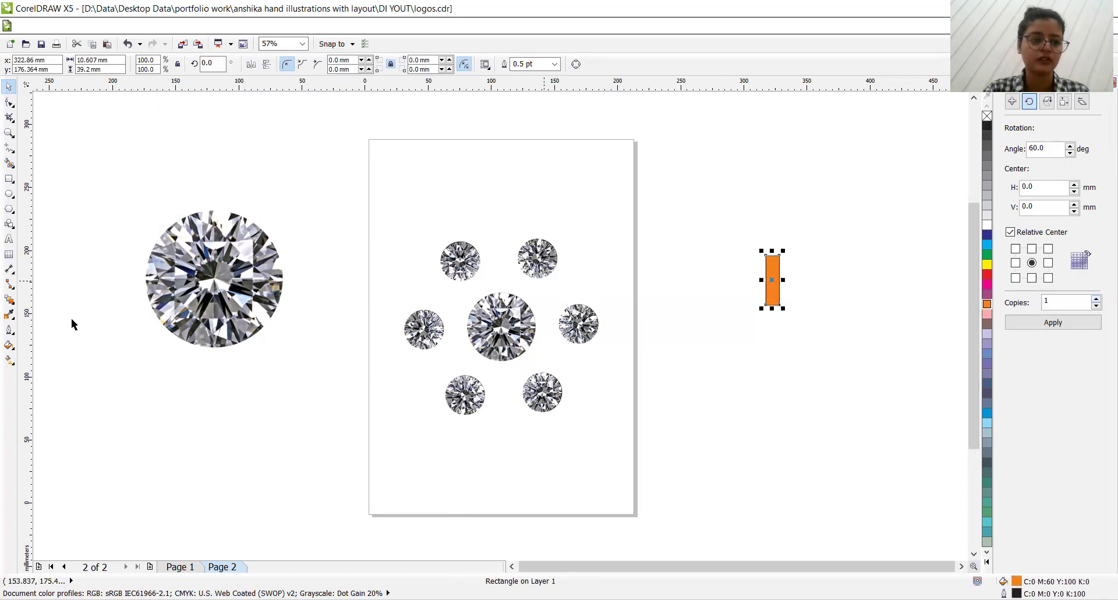
{"action": "left_click", "coordinate": [556, 64]}
{"action": "left_click", "coordinate": [556, 65]}
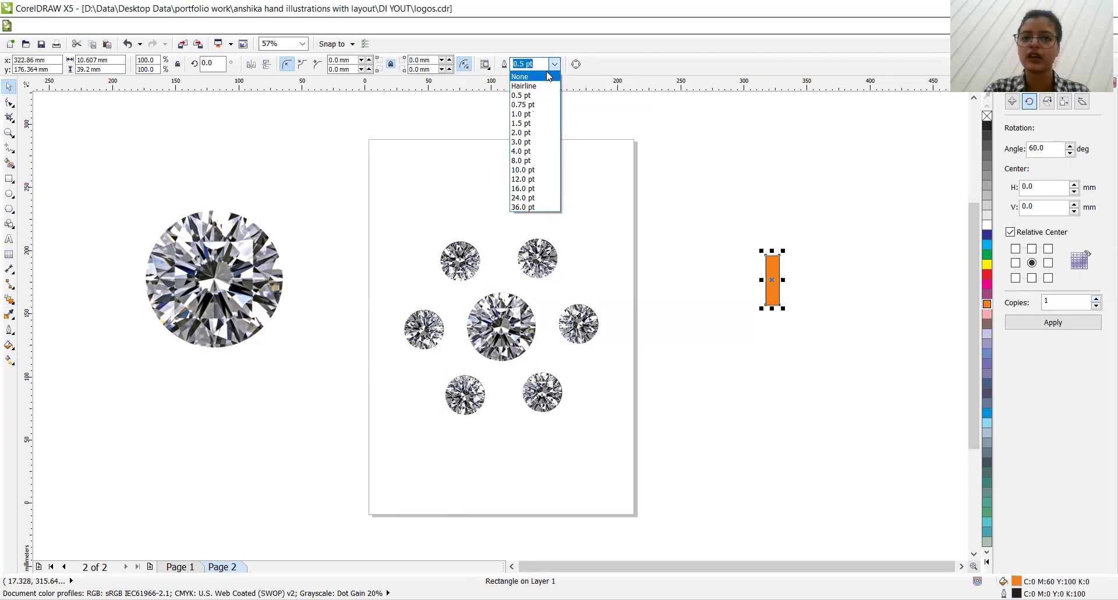
{"action": "left_click", "coordinate": [548, 76]}
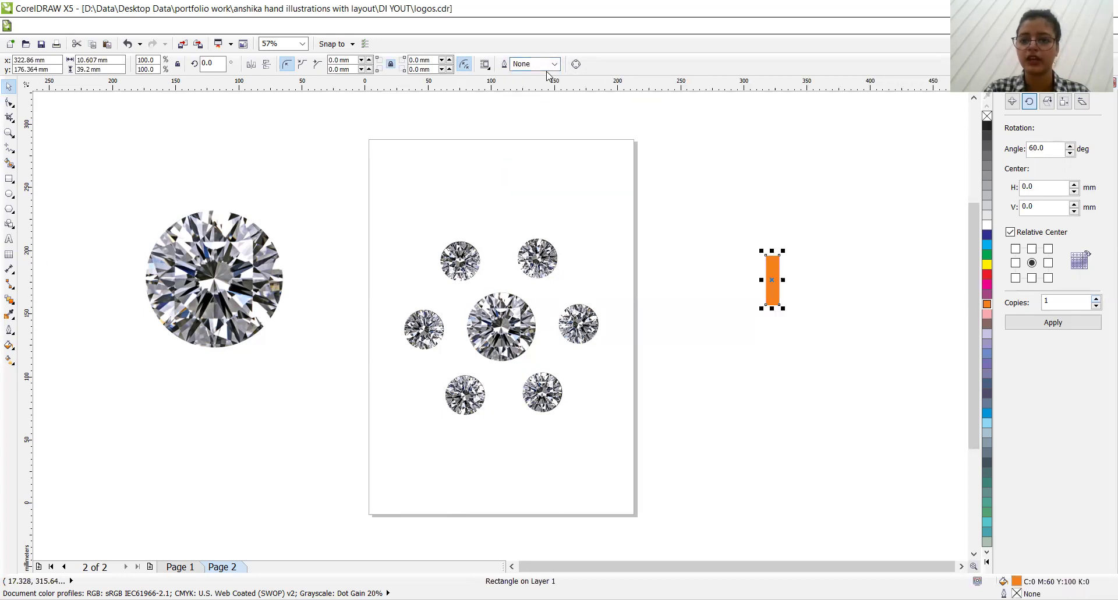
{"action": "left_click", "coordinate": [10, 360]}
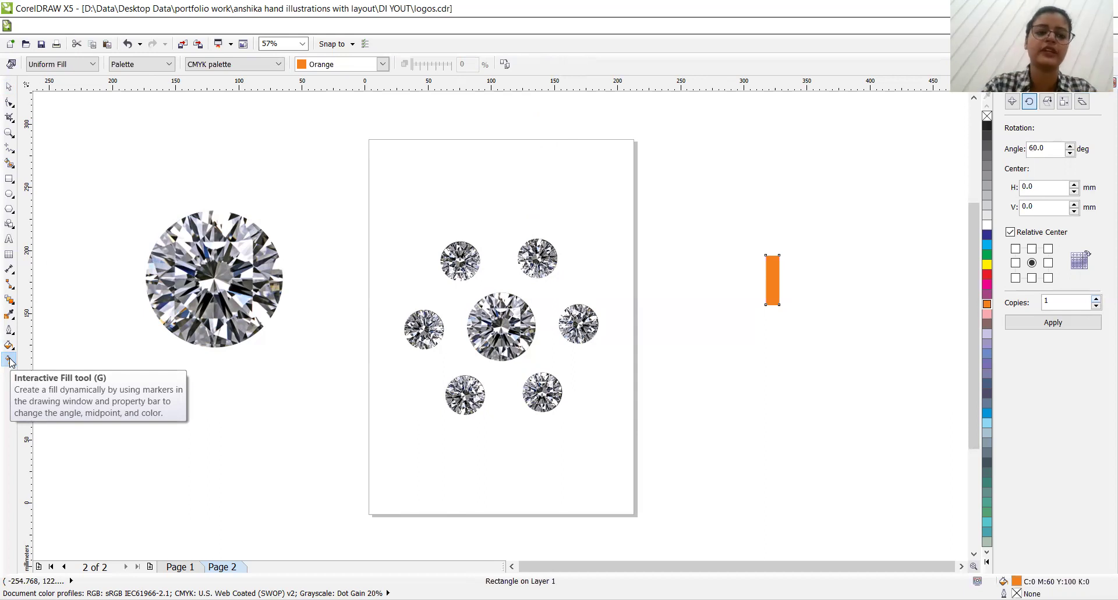
Step: Drag a linear fountain fill across the bar, make its end node yellow, and adjust the angle
{"action": "left_click_drag", "start_coordinate": [762, 297], "coordinate": [786, 278]}
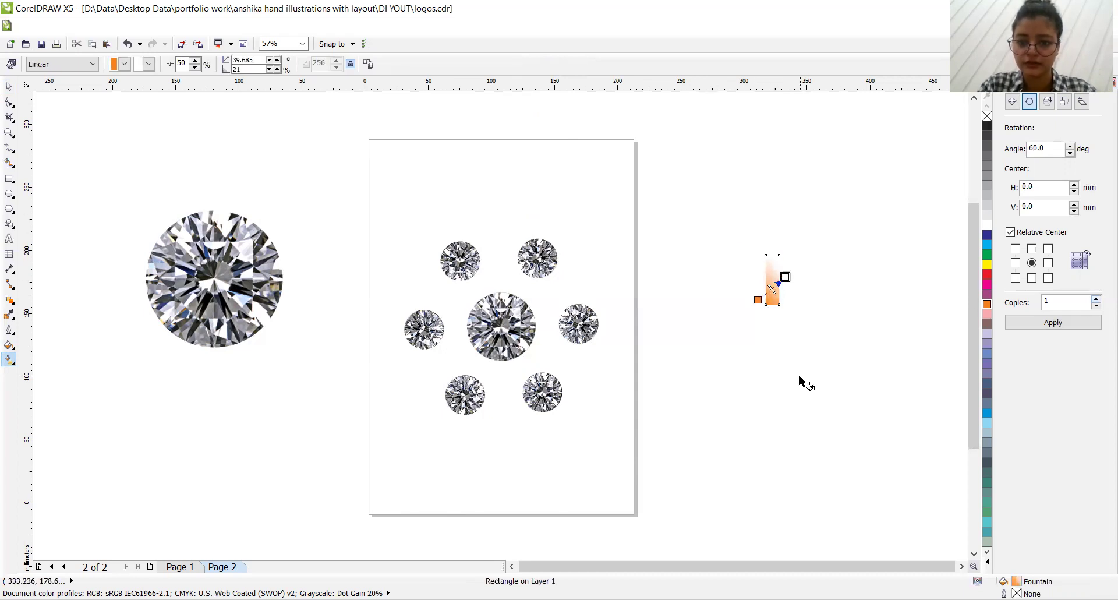
{"action": "mouse_move", "coordinate": [758, 299]}
{"action": "left_mouse_down"}
{"action": "mouse_move", "coordinate": [788, 283]}
{"action": "mouse_move", "coordinate": [758, 283]}
{"action": "mouse_move", "coordinate": [791, 285]}
{"action": "left_mouse_up"}
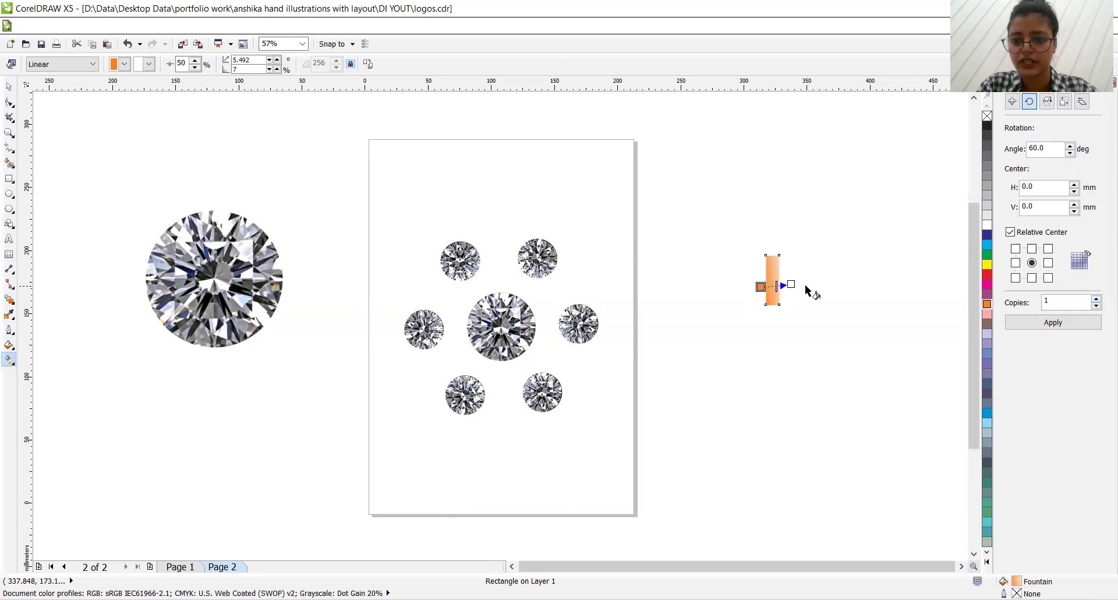
{"action": "left_click", "coordinate": [989, 265]}
{"action": "mouse_move", "coordinate": [790, 283]}
{"action": "left_mouse_down"}
{"action": "mouse_move", "coordinate": [766, 287]}
{"action": "mouse_move", "coordinate": [778, 280]}
{"action": "left_mouse_up"}
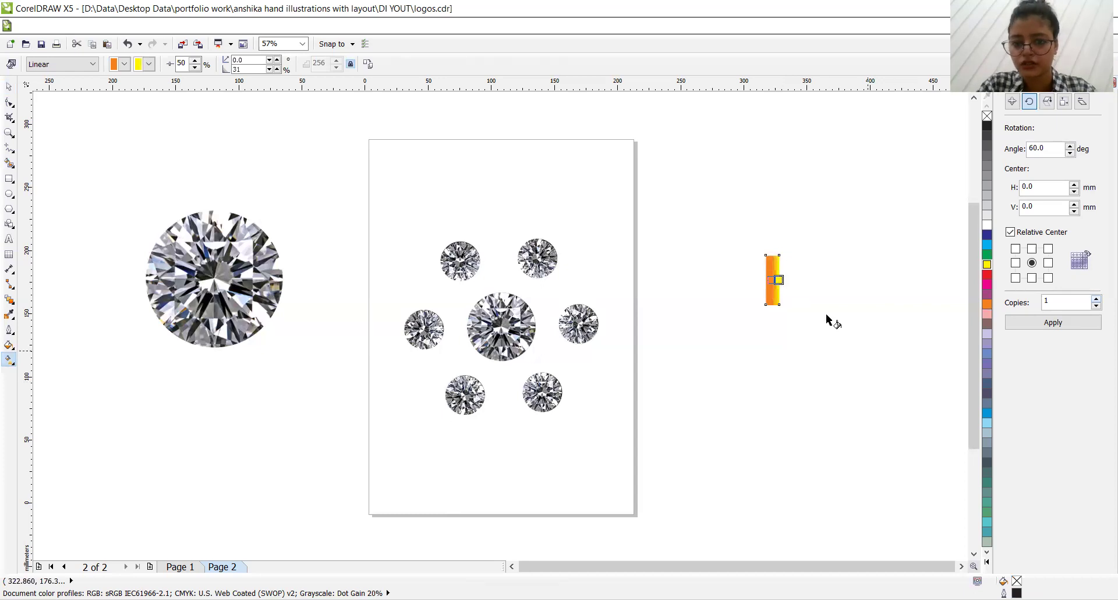
Step: Try pale yellow and then bright yellow from the expanded palette as the gradient end colour
{"action": "left_click", "coordinate": [988, 562]}
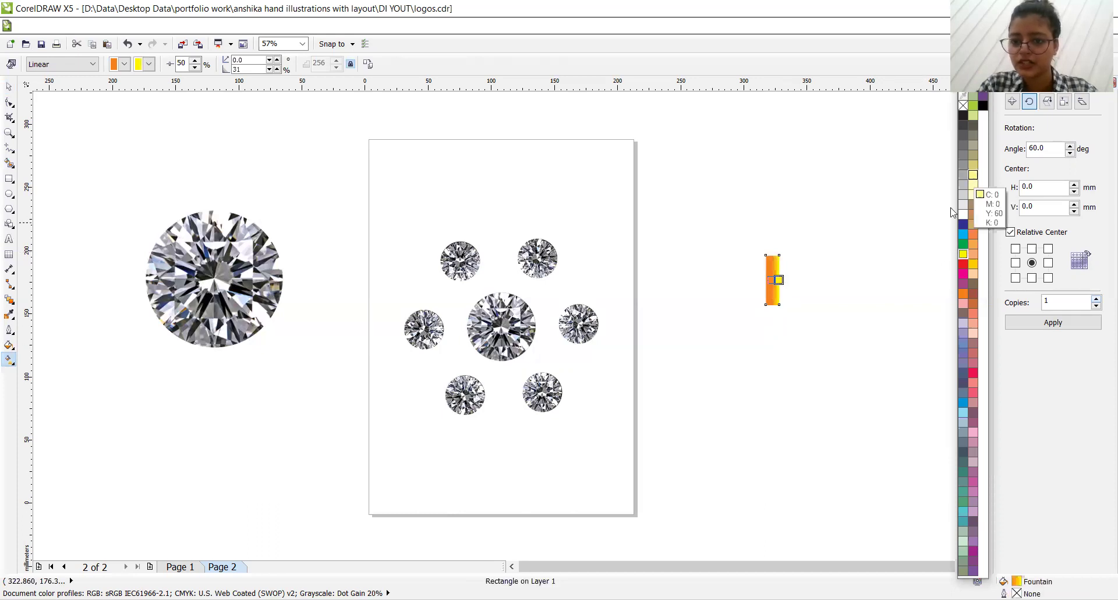
{"action": "left_click", "coordinate": [973, 179]}
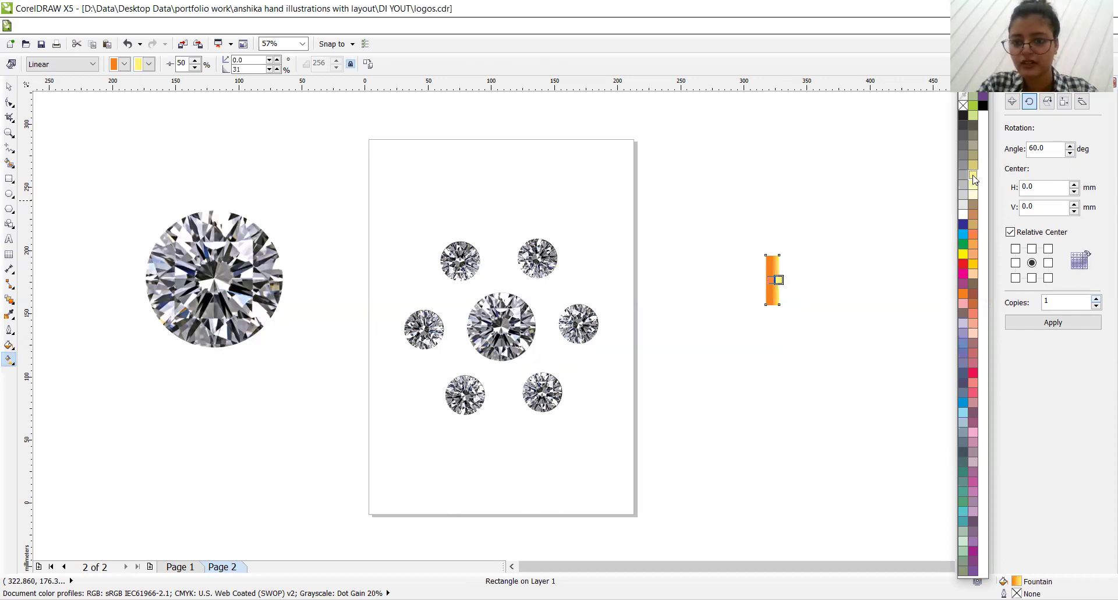
{"action": "left_click", "coordinate": [964, 256]}
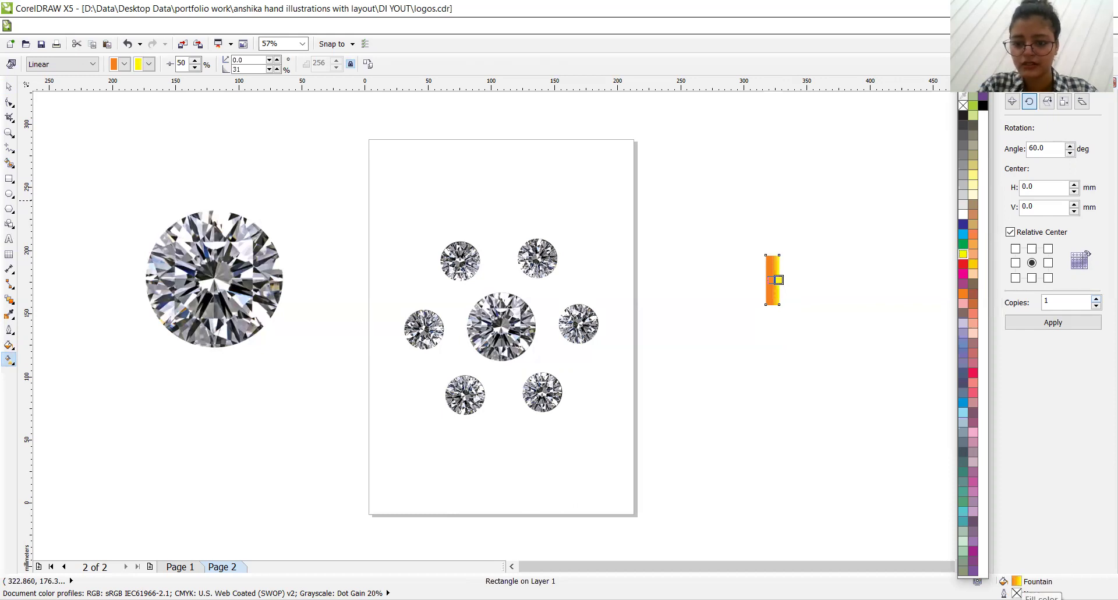
Step: In Fountain Fill, set the To colour to custom CMYK C5 M0 Y87 K0 and confirm
{"action": "double_click", "coordinate": [1016, 582]}
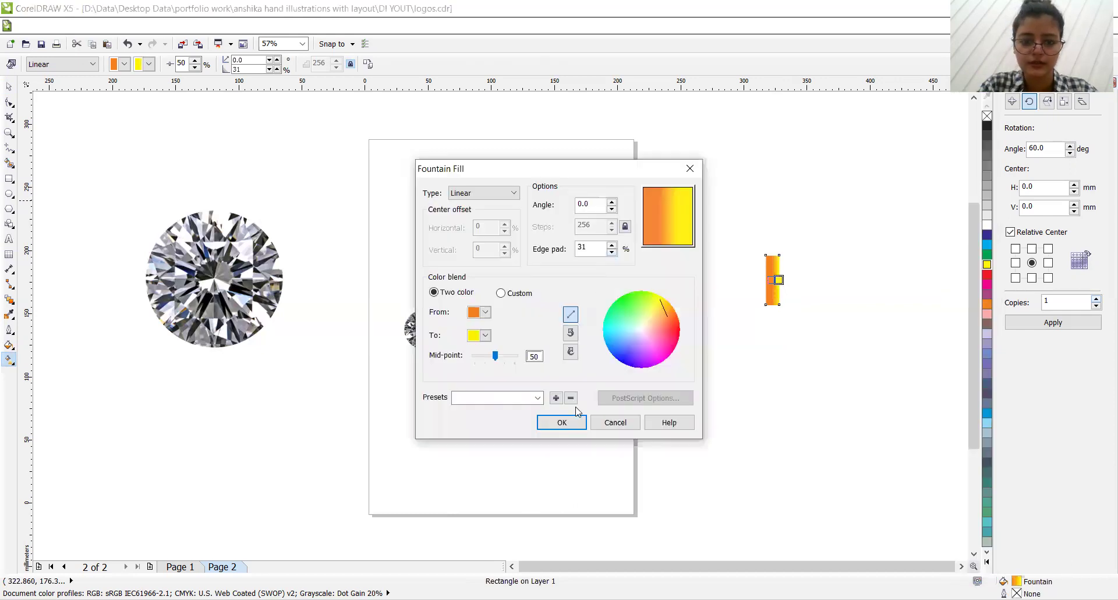
{"action": "left_click", "coordinate": [485, 336]}
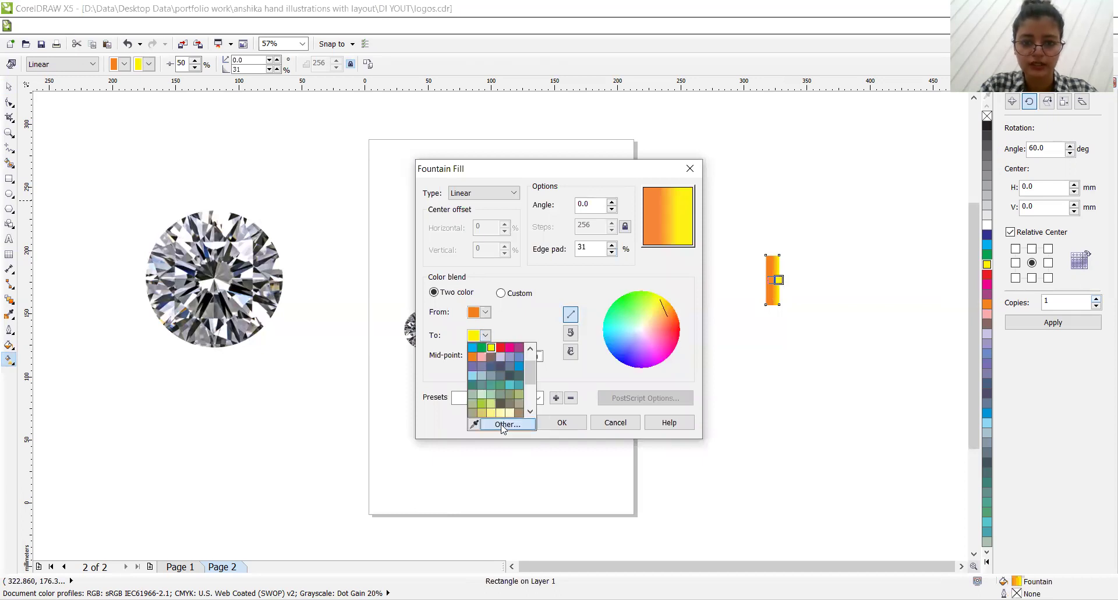
{"action": "left_click", "coordinate": [504, 424]}
{"action": "left_click", "coordinate": [442, 194]}
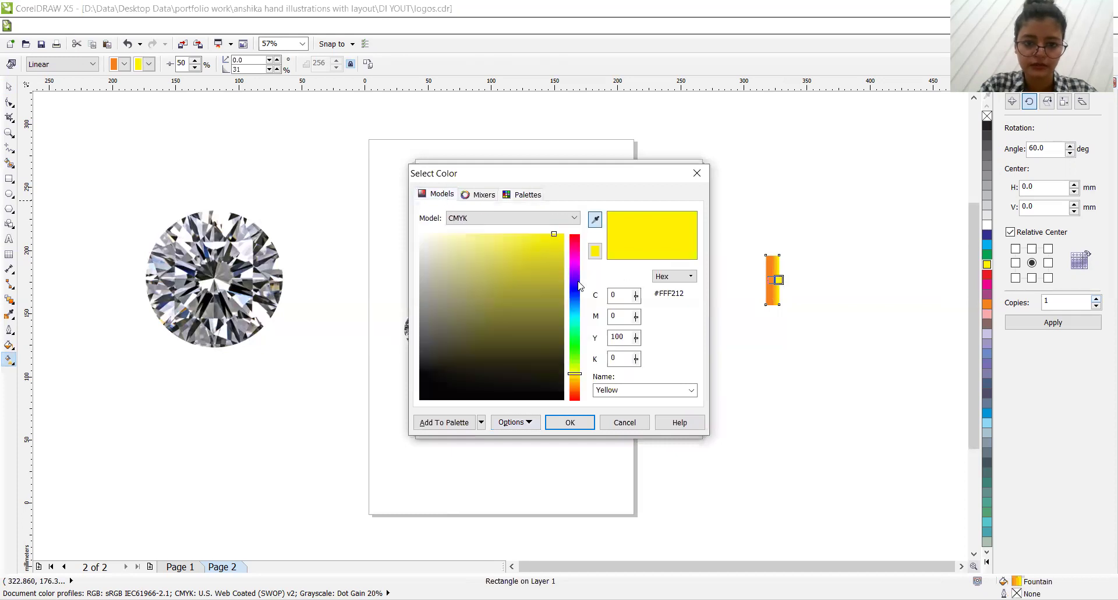
{"action": "left_click", "coordinate": [537, 234]}
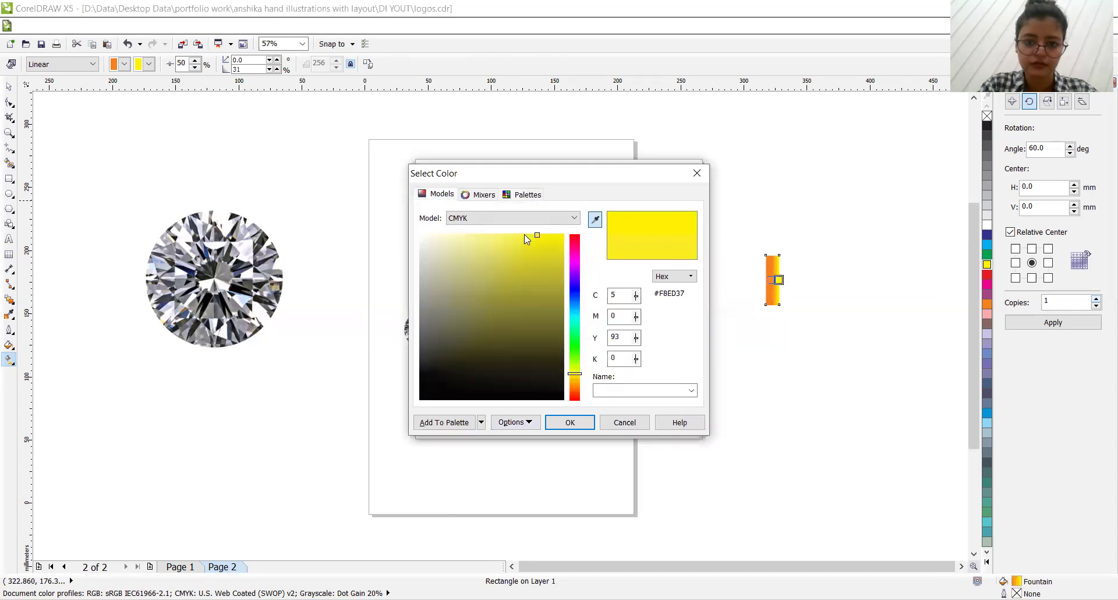
{"action": "left_click", "coordinate": [588, 422]}
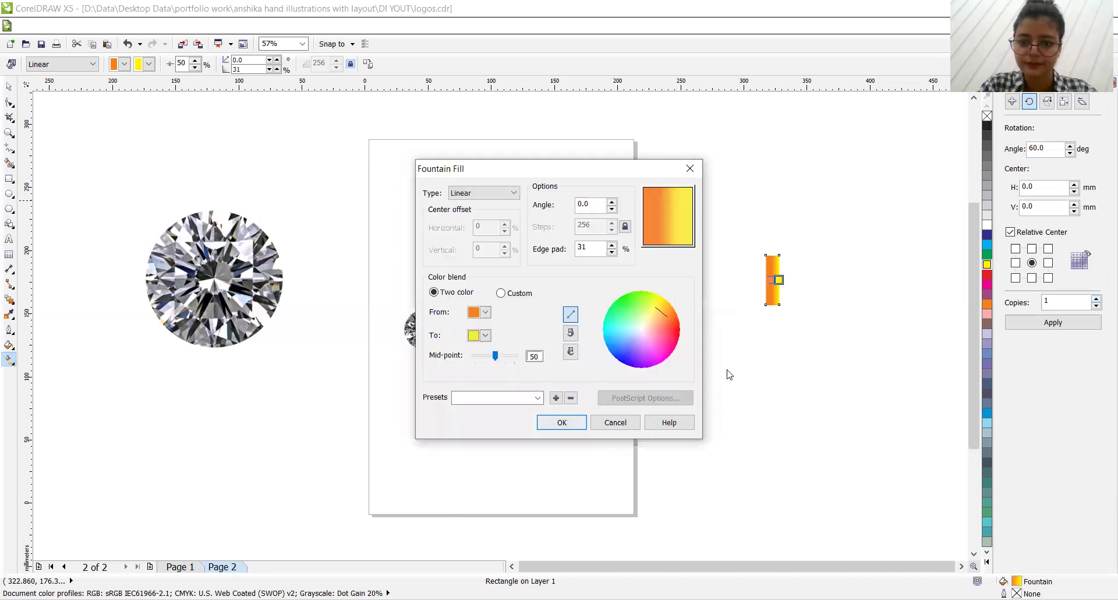
{"action": "left_click", "coordinate": [574, 425]}
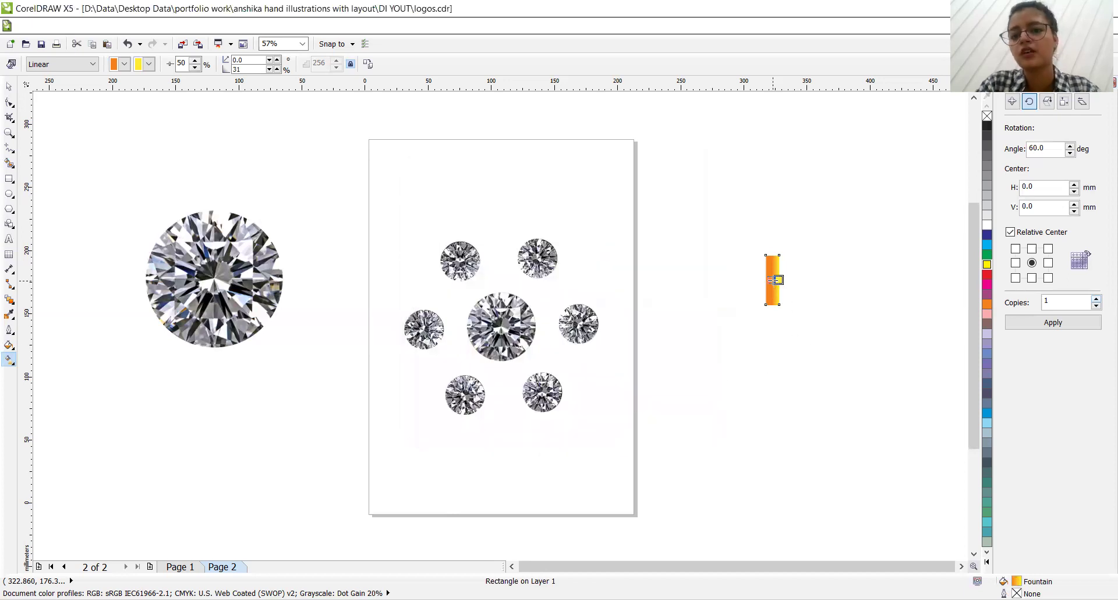
Step: Tweak the gradient handle, then duplicate the orange bar with Position Apply
{"action": "left_click_drag", "start_coordinate": [772, 279], "coordinate": [769, 281]}
{"action": "left_click", "coordinate": [858, 320]}
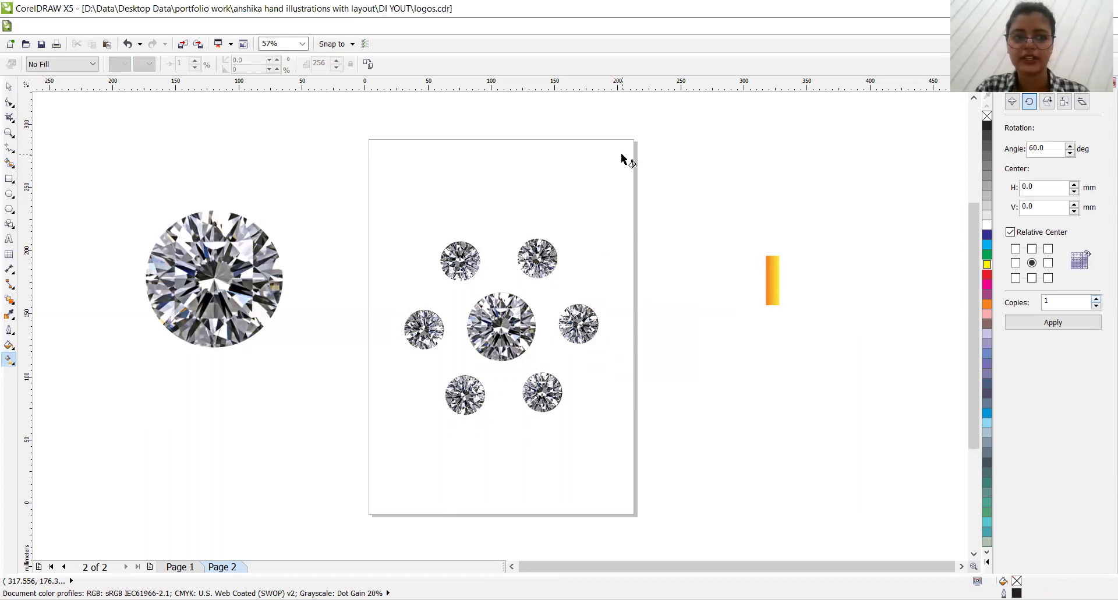
{"action": "left_click", "coordinate": [9, 86]}
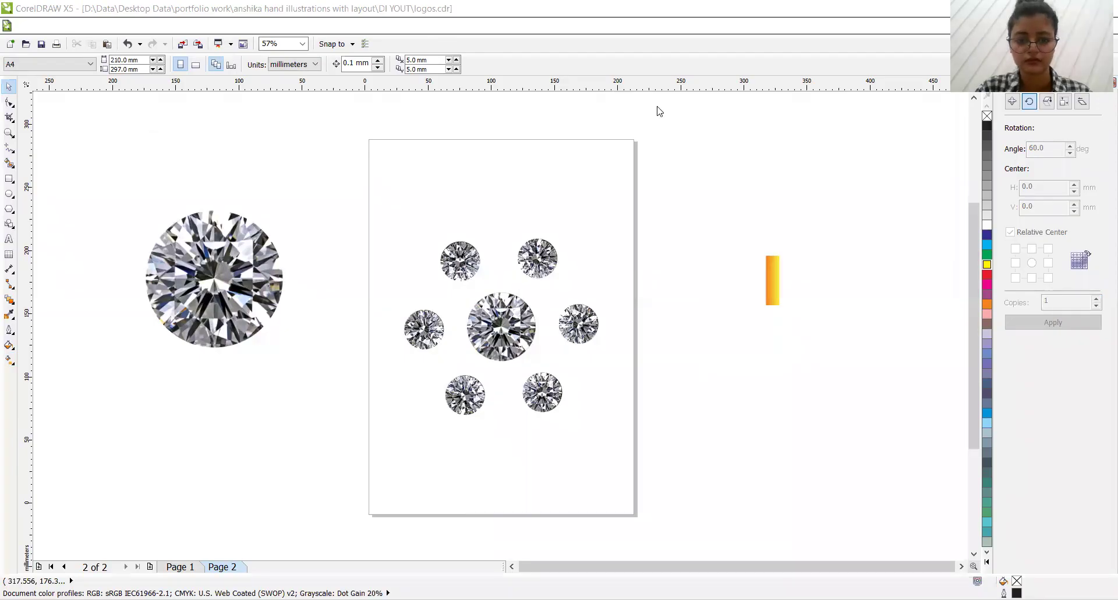
{"action": "left_click", "coordinate": [772, 277]}
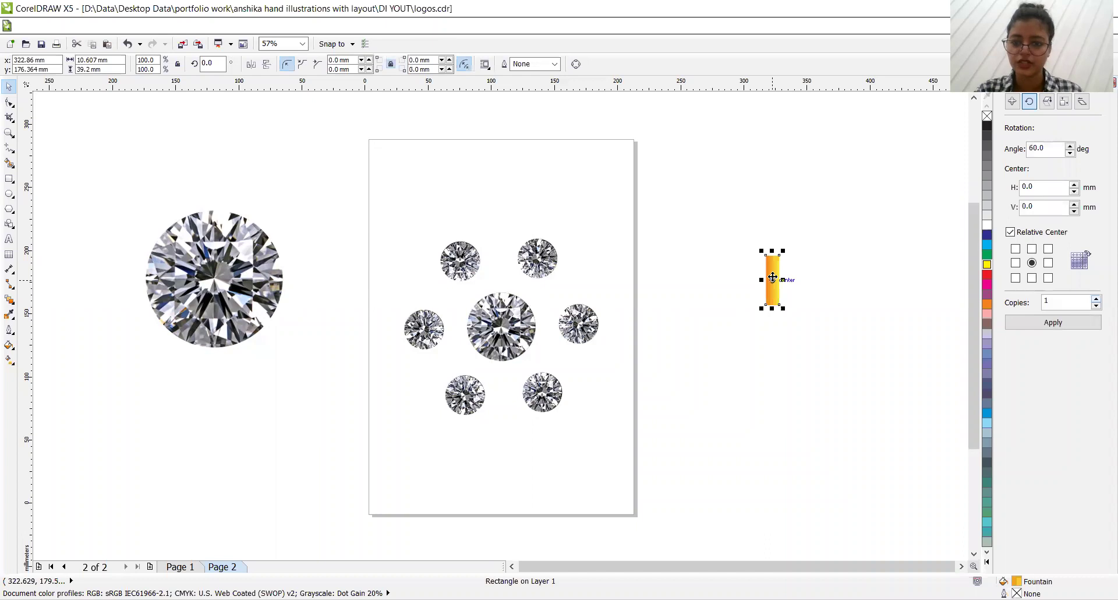
{"action": "left_click", "coordinate": [1013, 101]}
{"action": "left_click", "coordinate": [1053, 322]}
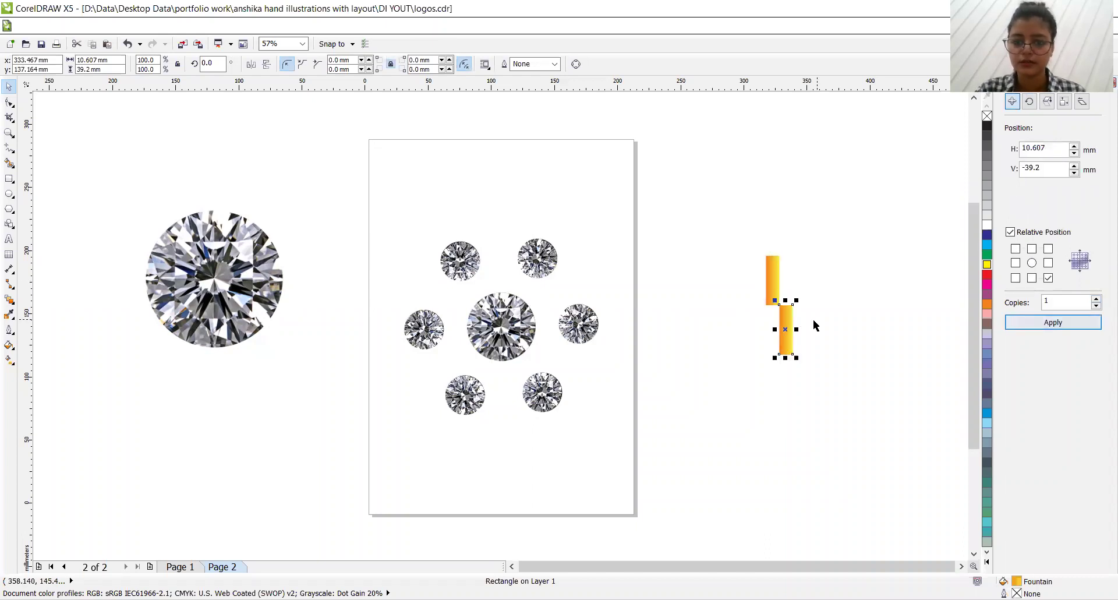
Step: Move the copy onto the page and rotate it to about 31.2° toward the lower-right diamond
{"action": "left_click_drag", "start_coordinate": [785, 323], "coordinate": [522, 386]}
{"action": "left_click", "coordinate": [517, 358]}
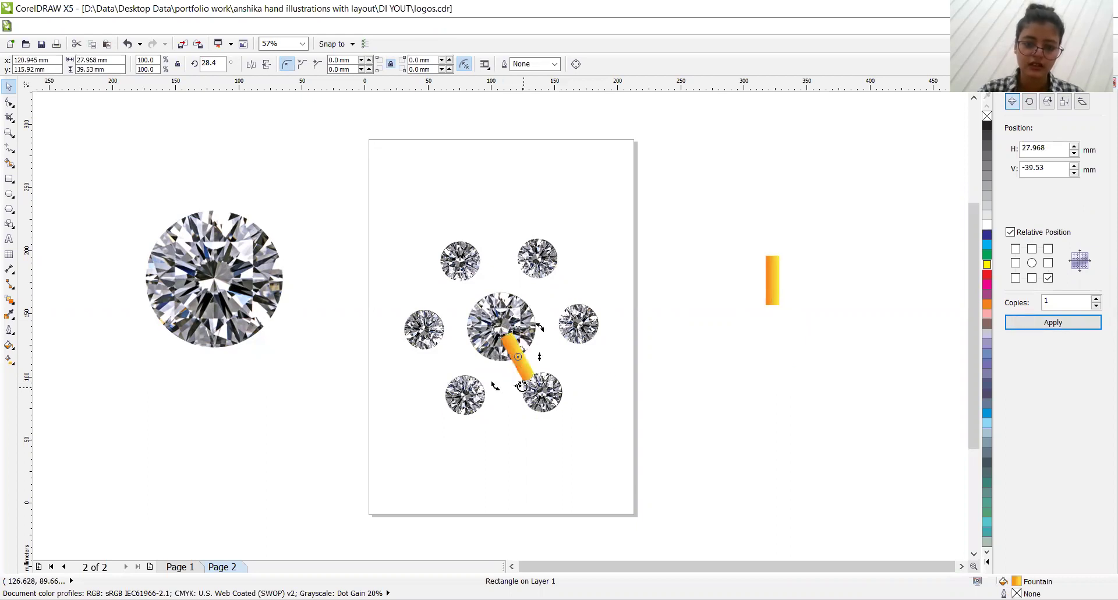
{"action": "left_click_drag", "start_coordinate": [496, 387], "coordinate": [501, 388]}
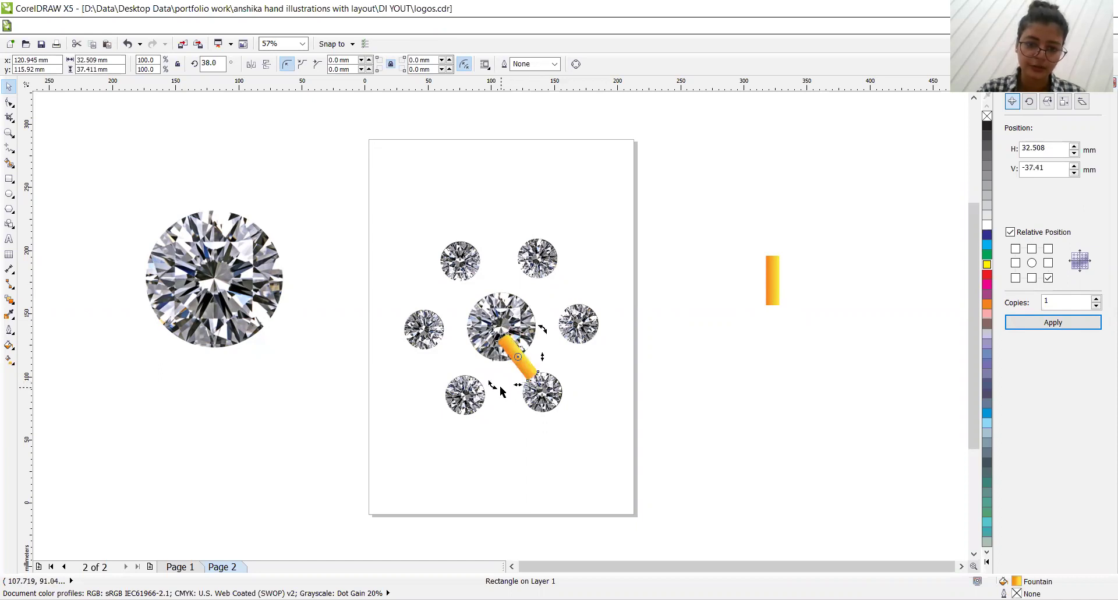
{"action": "left_click_drag", "start_coordinate": [542, 329], "coordinate": [545, 333]}
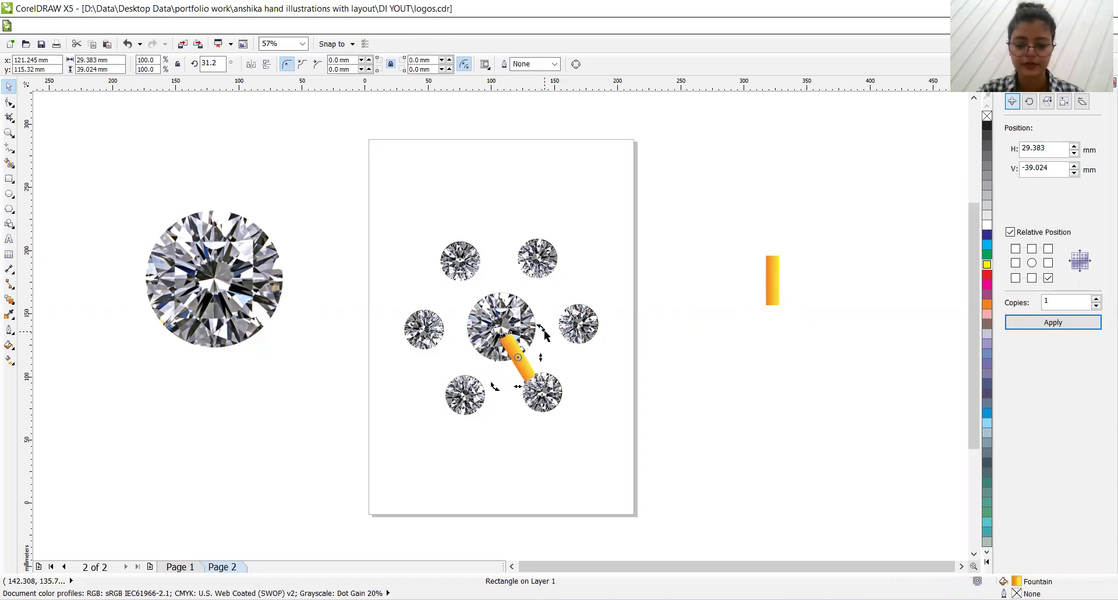
{"action": "left_click_drag", "start_coordinate": [544, 332], "coordinate": [547, 334]}
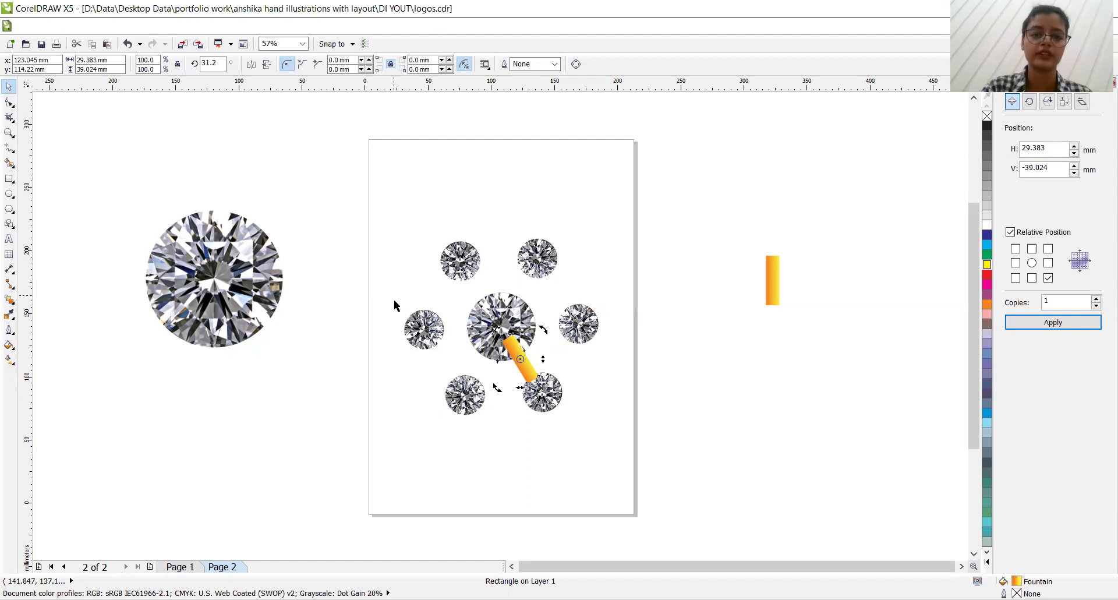
{"action": "left_click", "coordinate": [517, 357]}
Step: Send the orange bar To Back Of Layer, behind the diamonds
{"action": "right_click", "coordinate": [516, 356]}
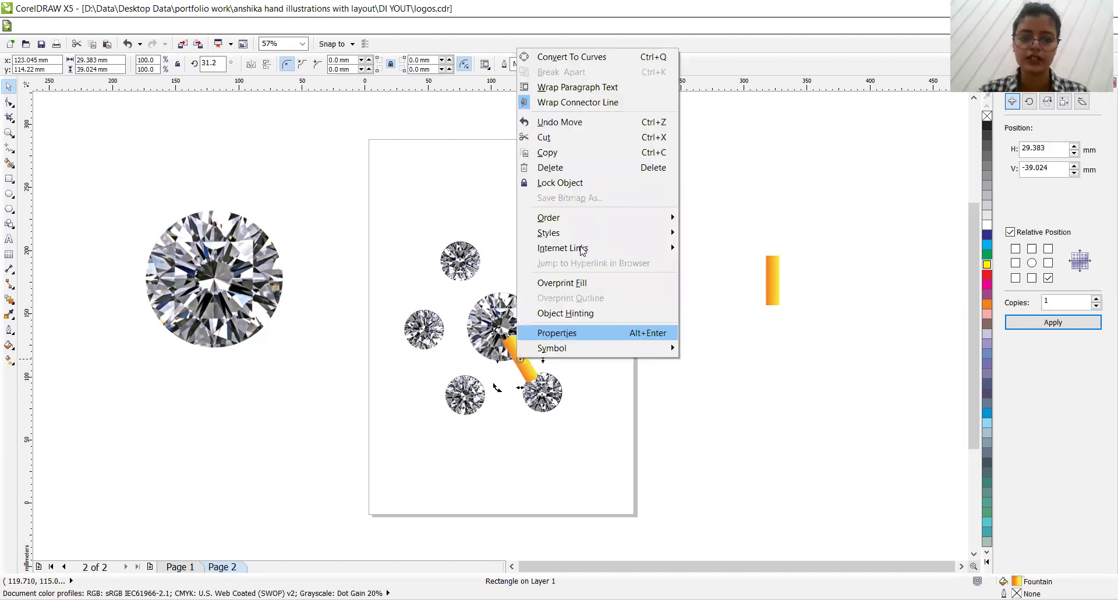
{"action": "mouse_move", "coordinate": [617, 218]}
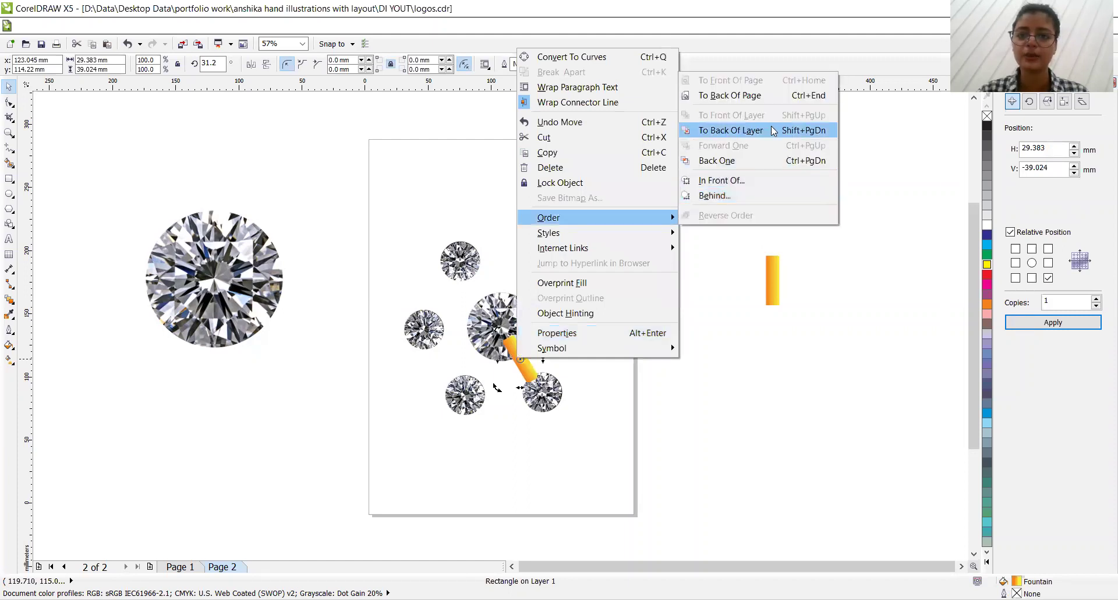
{"action": "left_click", "coordinate": [771, 130]}
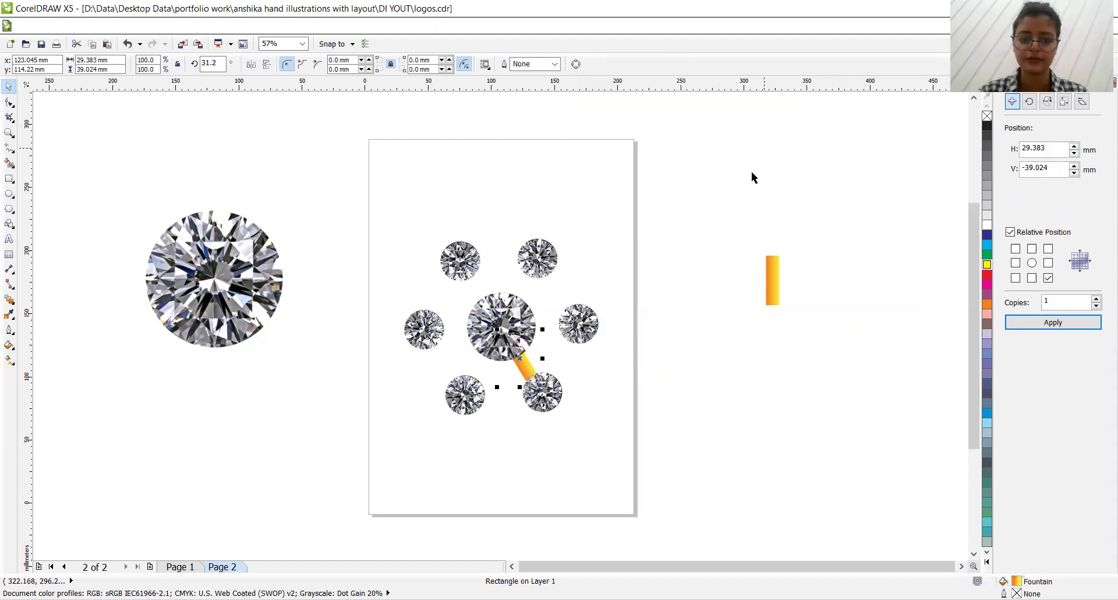
{"action": "left_click", "coordinate": [679, 358]}
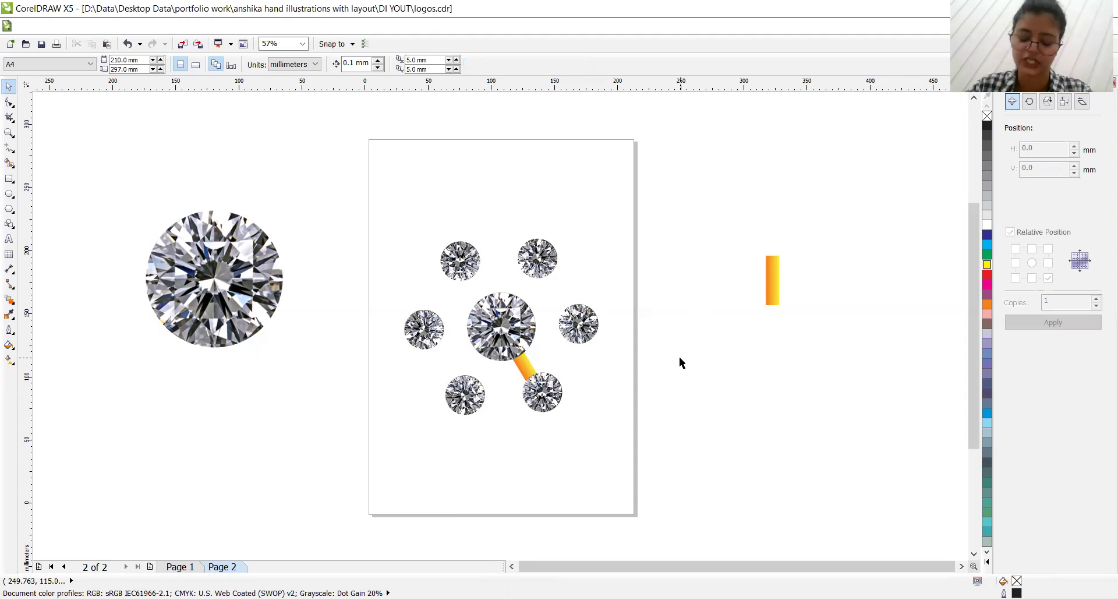
Step: Move the orange bar's rotation centre onto the central diamond and reselect the bar
{"action": "left_click", "coordinate": [526, 365]}
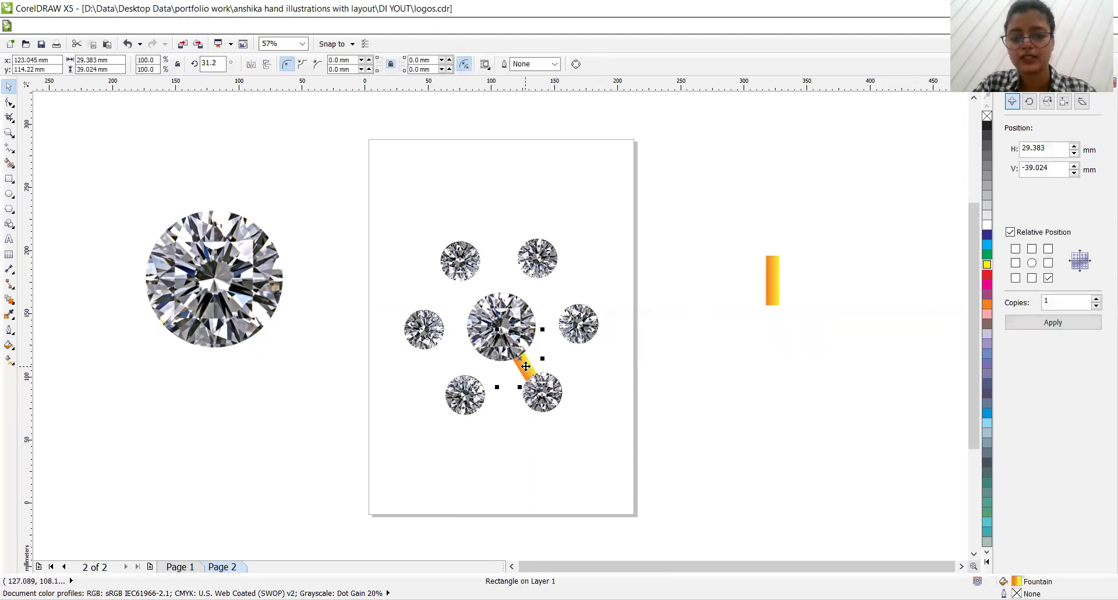
{"action": "left_click", "coordinate": [526, 367]}
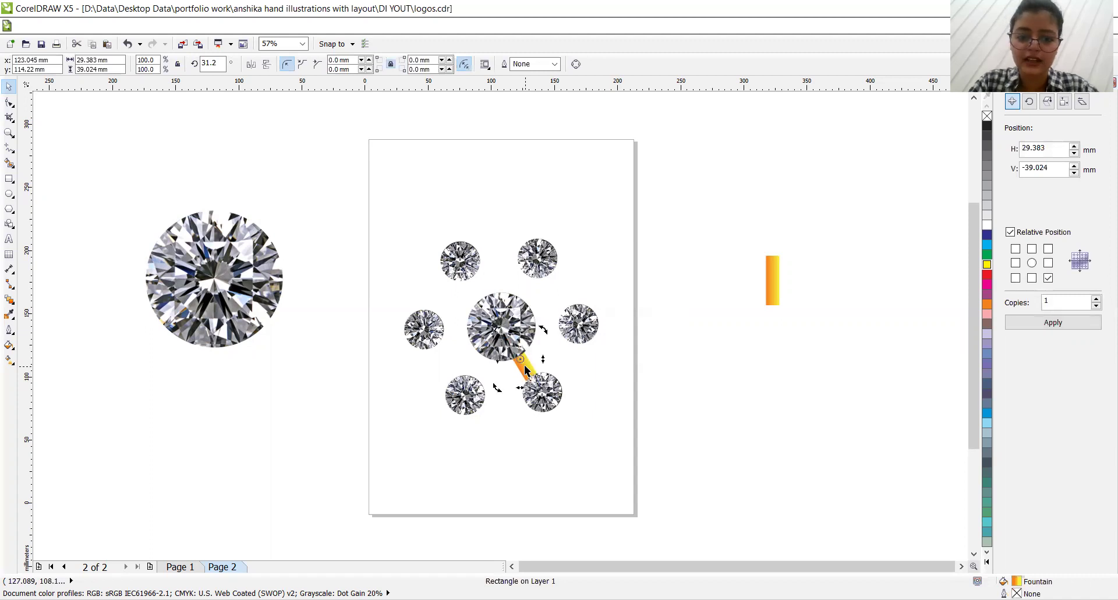
{"action": "left_click", "coordinate": [502, 329]}
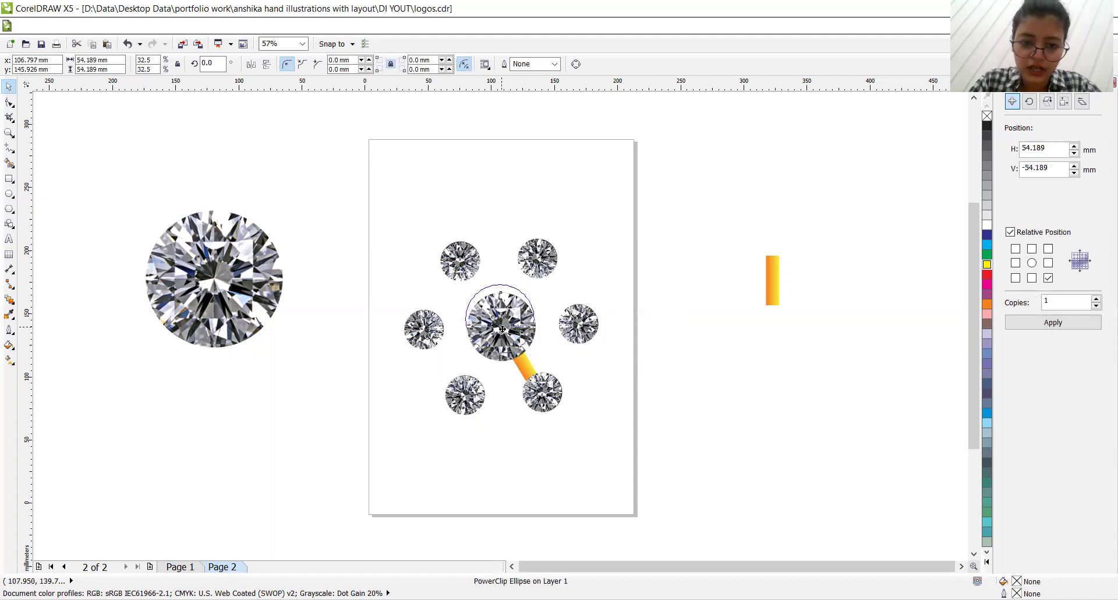
{"action": "key", "text": "ctrl+z"}
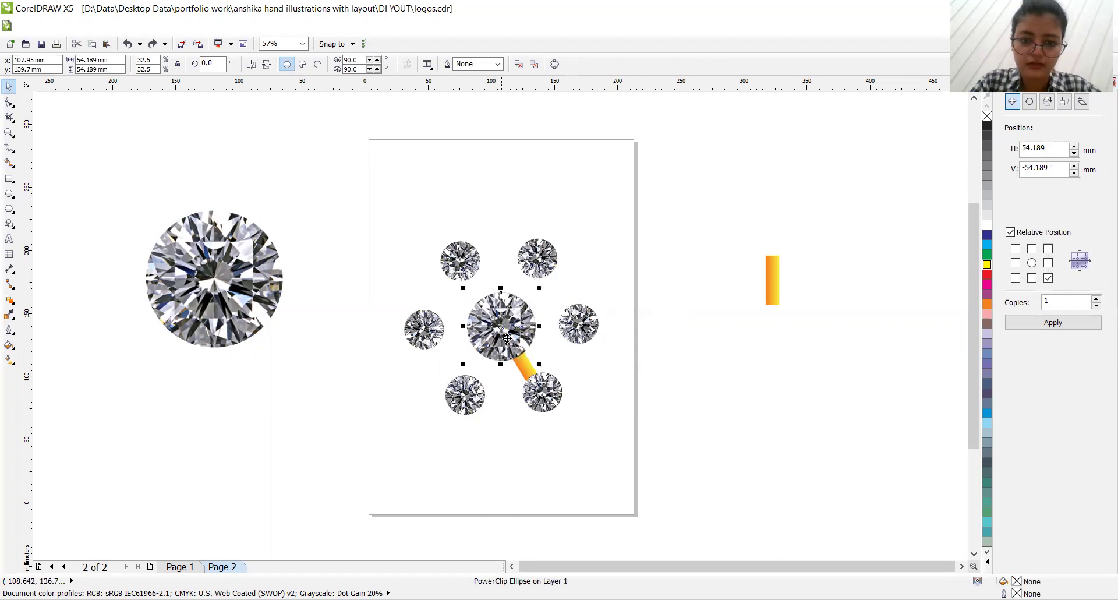
{"action": "double_click", "coordinate": [528, 371]}
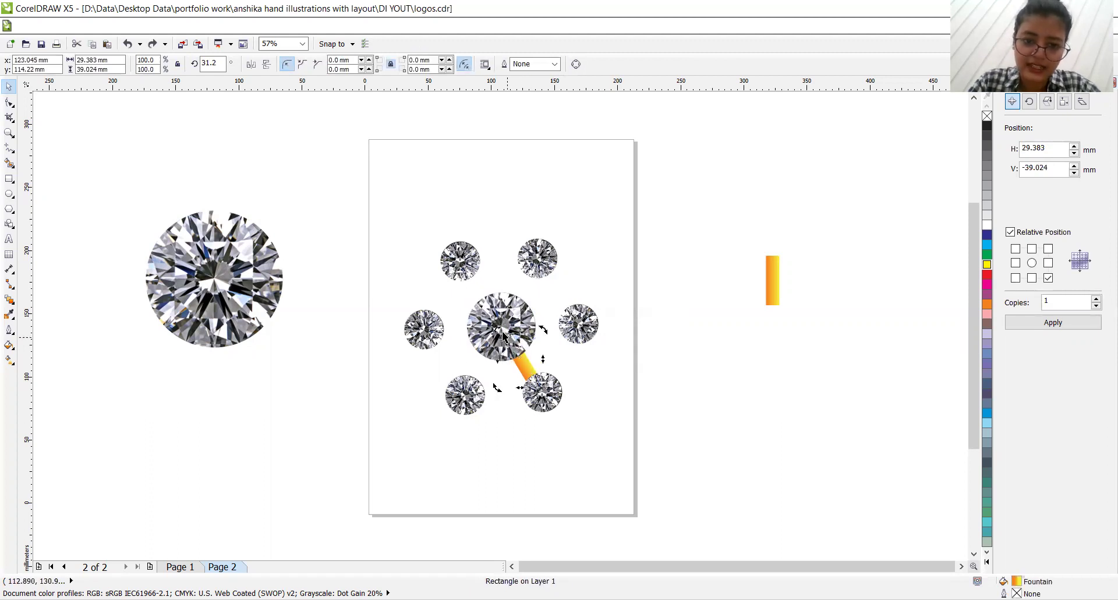
{"action": "key", "text": "ctrl+shift+z"}
{"action": "key", "text": "ctrl+z"}
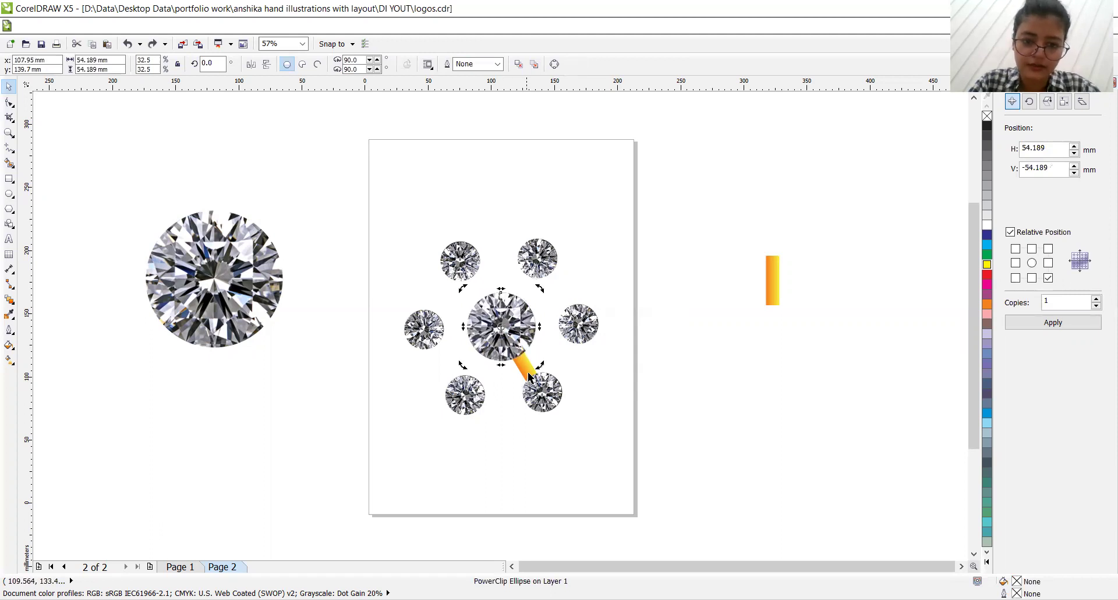
{"action": "left_click", "coordinate": [529, 374]}
{"action": "left_click", "coordinate": [529, 374]}
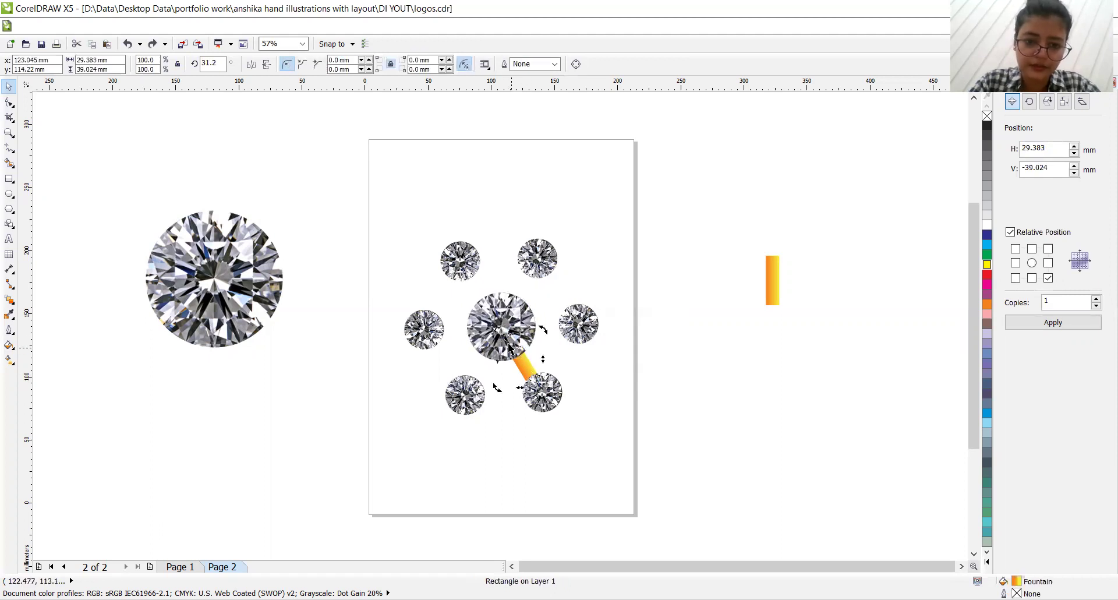
{"action": "left_click_drag", "start_coordinate": [502, 329], "coordinate": [502, 329]}
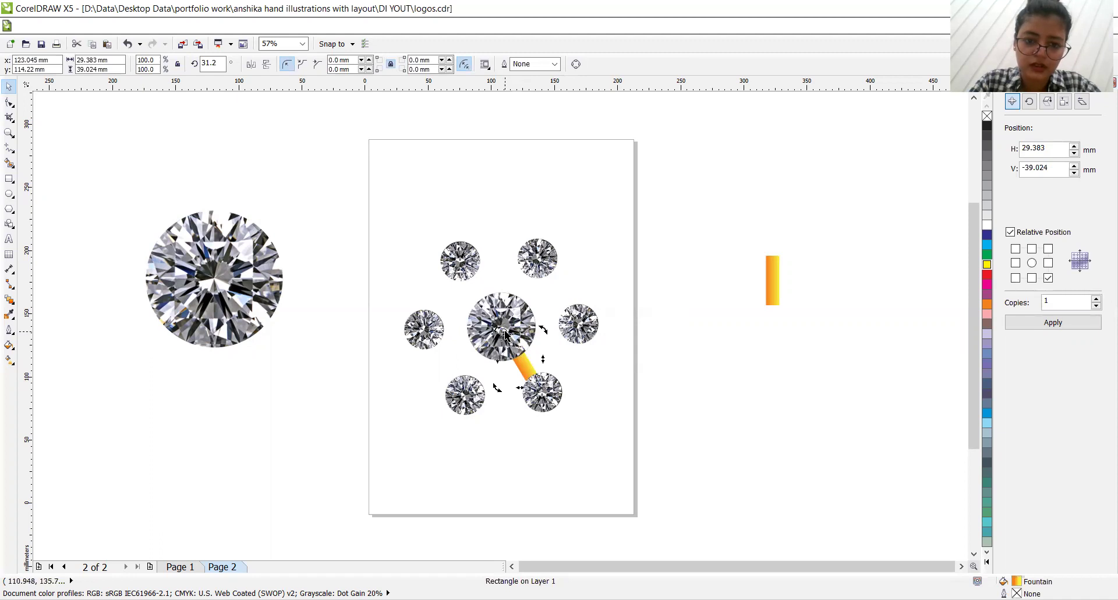
{"action": "left_click", "coordinate": [502, 332]}
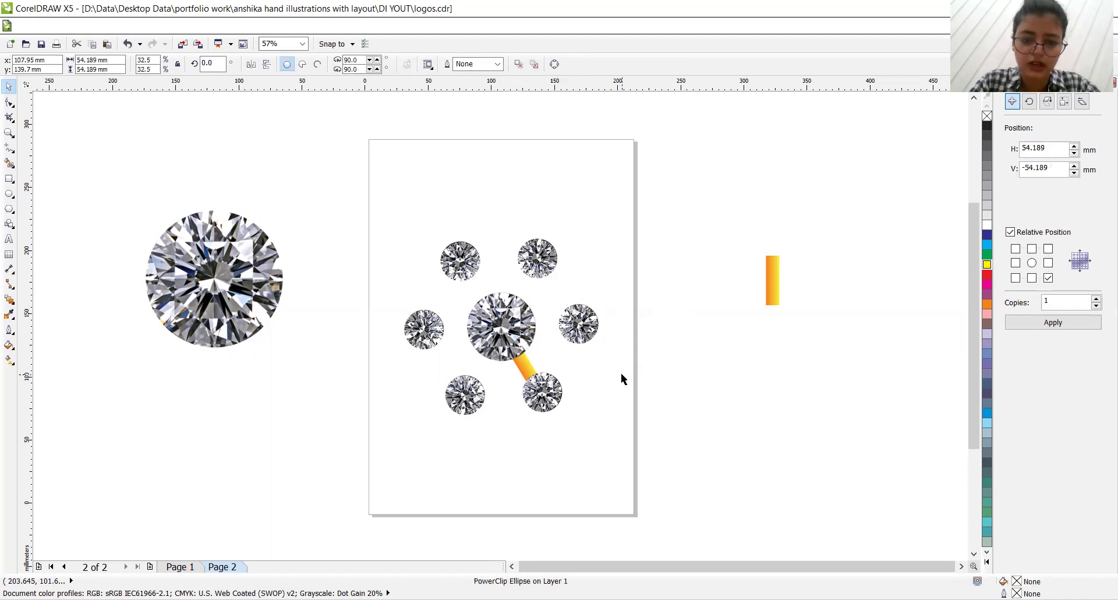
{"action": "left_click", "coordinate": [621, 372]}
{"action": "left_click", "coordinate": [522, 369]}
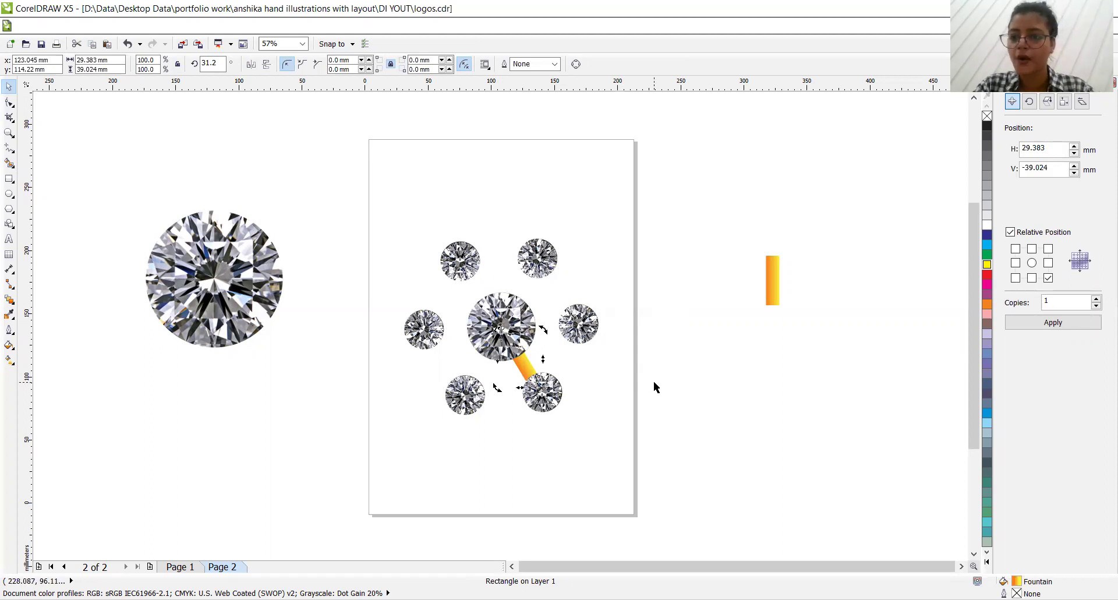
Step: Make five more copies of the bar rotated 60° apart, one to each outer diamond
{"action": "left_click", "coordinate": [1030, 103]}
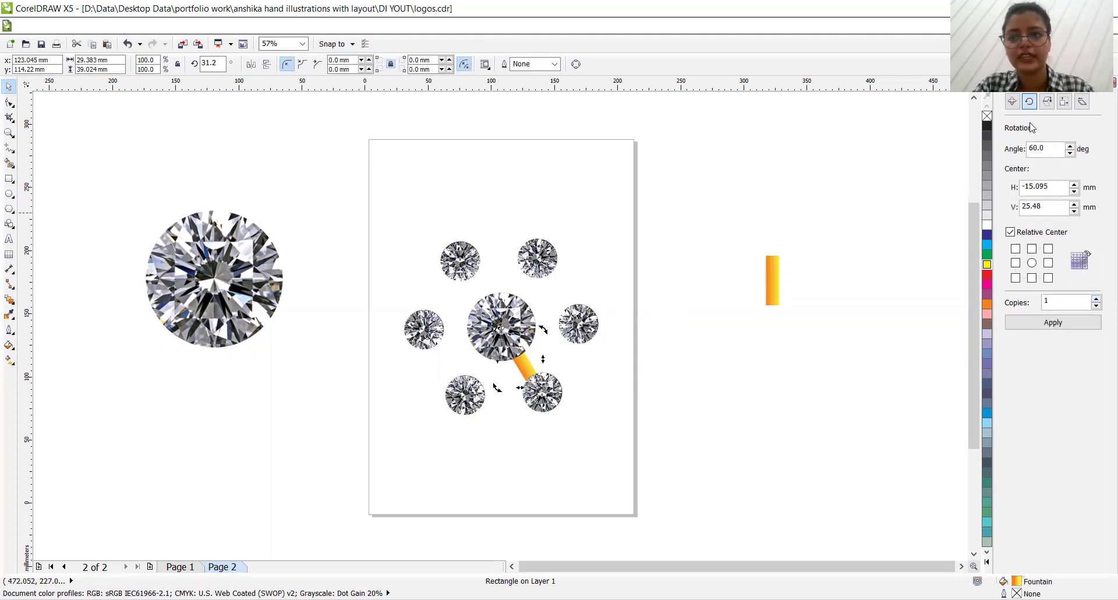
{"action": "left_click", "coordinate": [1058, 324]}
{"action": "left_click", "coordinate": [1060, 326]}
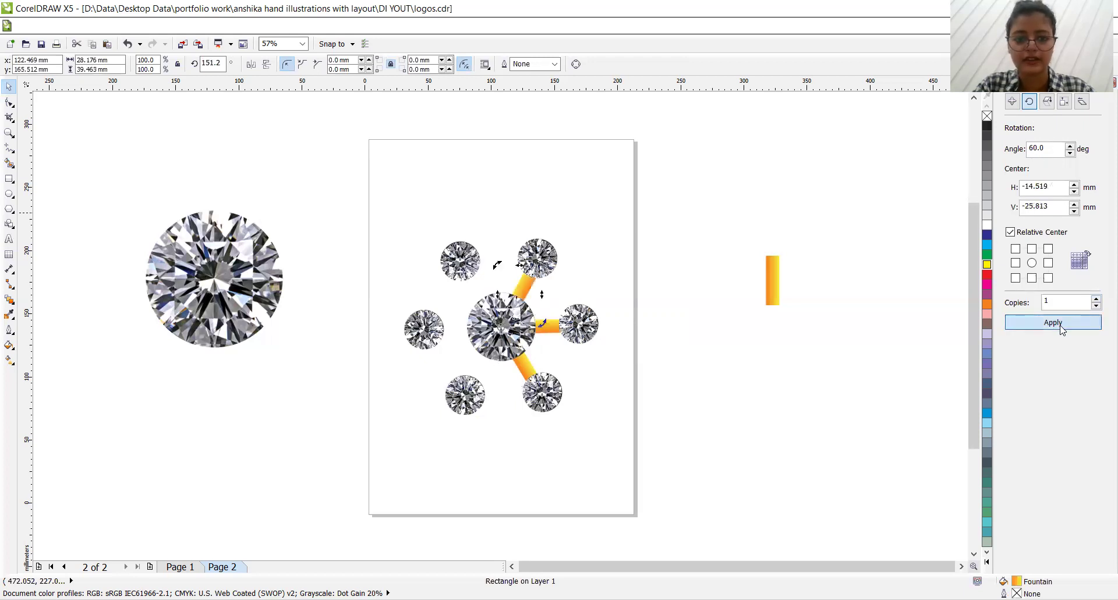
{"action": "left_click", "coordinate": [1059, 325]}
{"action": "left_click", "coordinate": [1058, 325]}
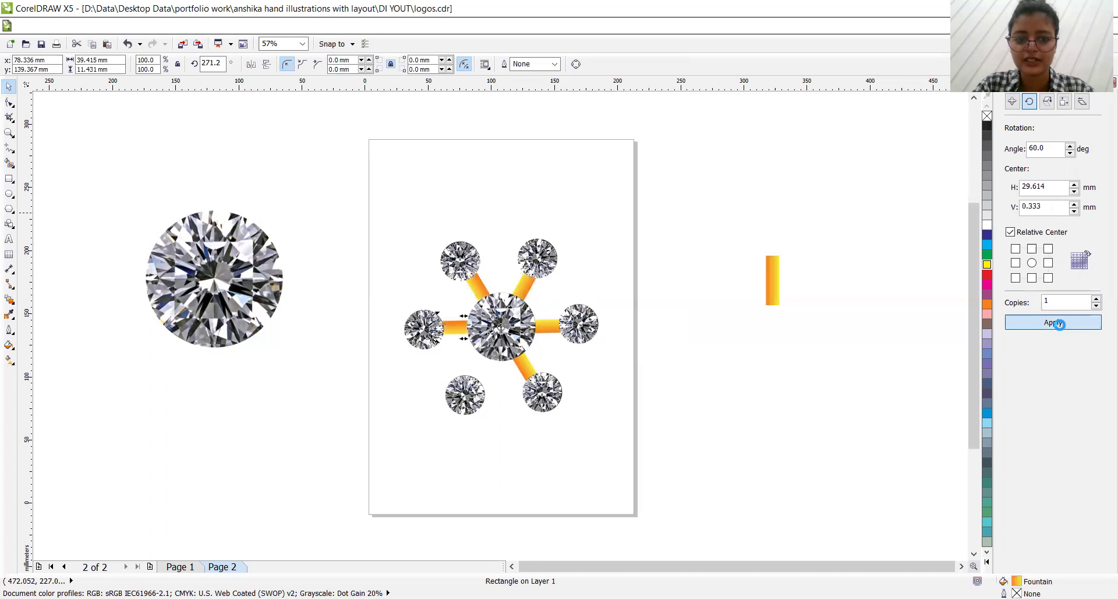
{"action": "left_click", "coordinate": [1059, 324]}
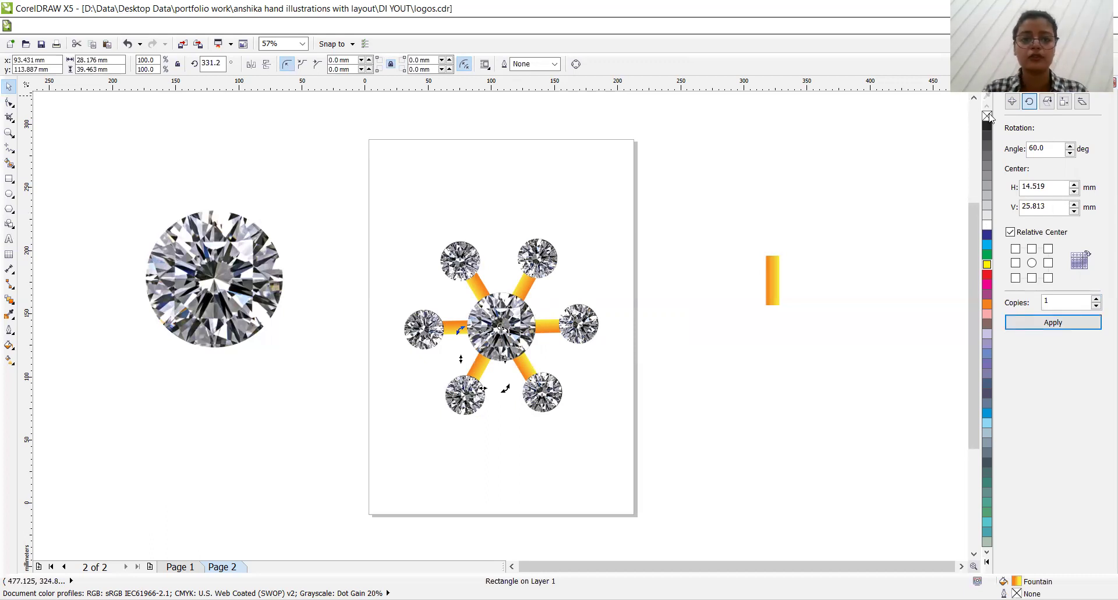
Step: Marquee-select all 13 objects and group them with Ctrl+G
{"action": "left_click", "coordinate": [345, 204]}
{"action": "left_click_drag", "start_coordinate": [345, 204], "coordinate": [673, 485]}
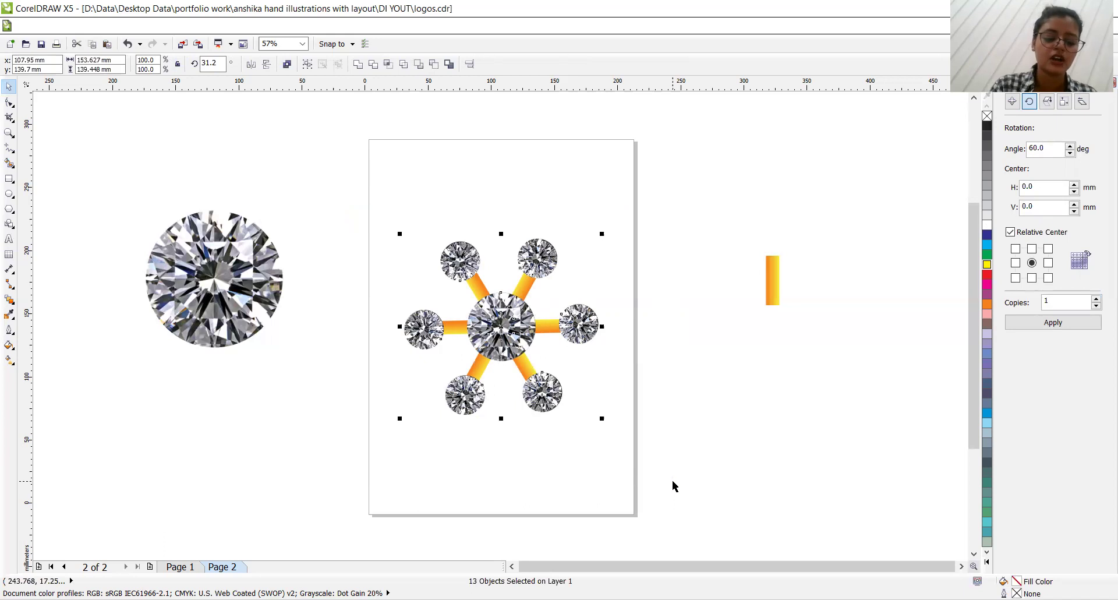
{"action": "key", "text": "ctrl+g"}
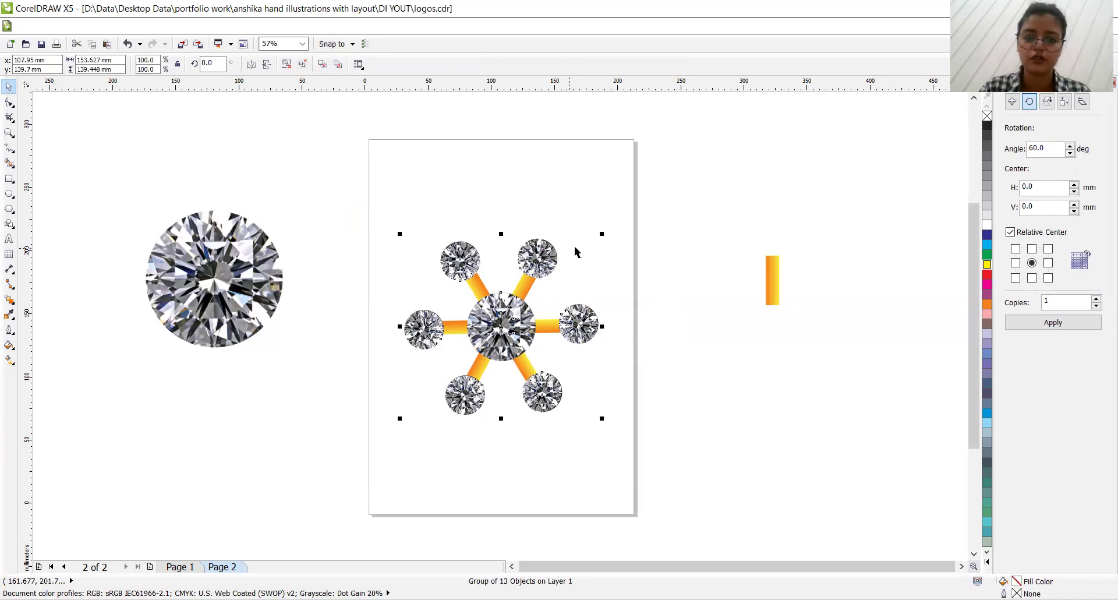
{"action": "left_click", "coordinate": [604, 231]}
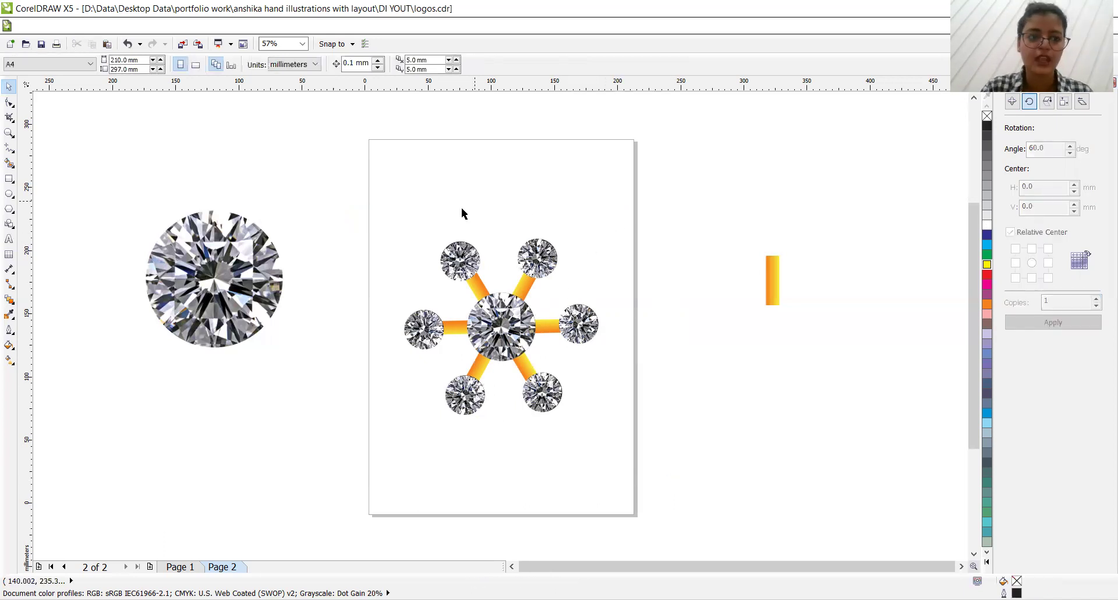
Step: Draw a page-sized rectangle filled solid black with no outline
{"action": "left_click", "coordinate": [9, 180]}
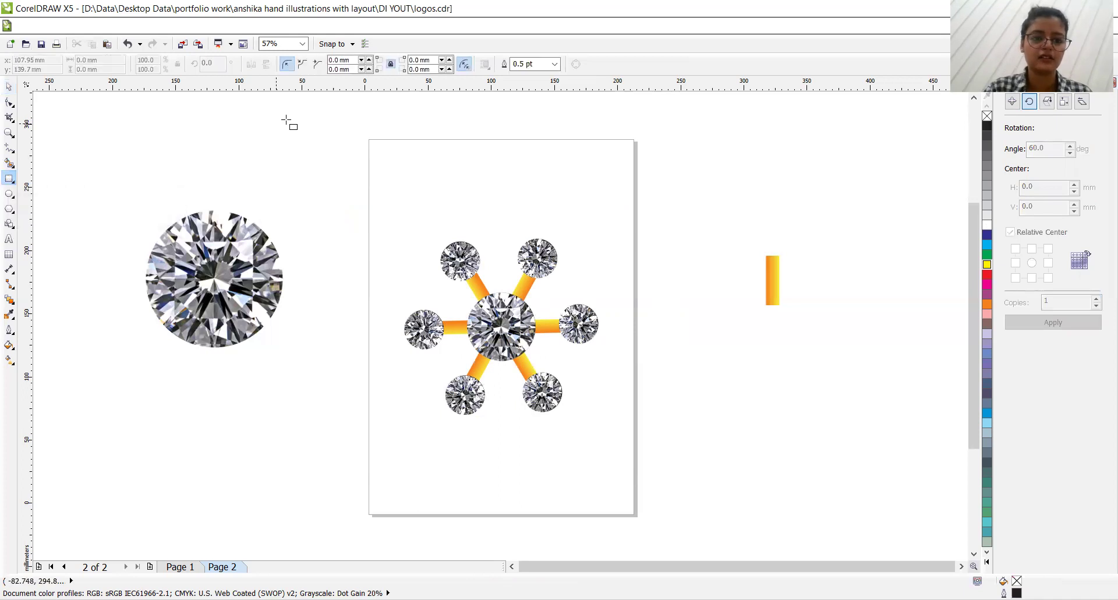
{"action": "left_click_drag", "start_coordinate": [369, 139], "coordinate": [636, 515]}
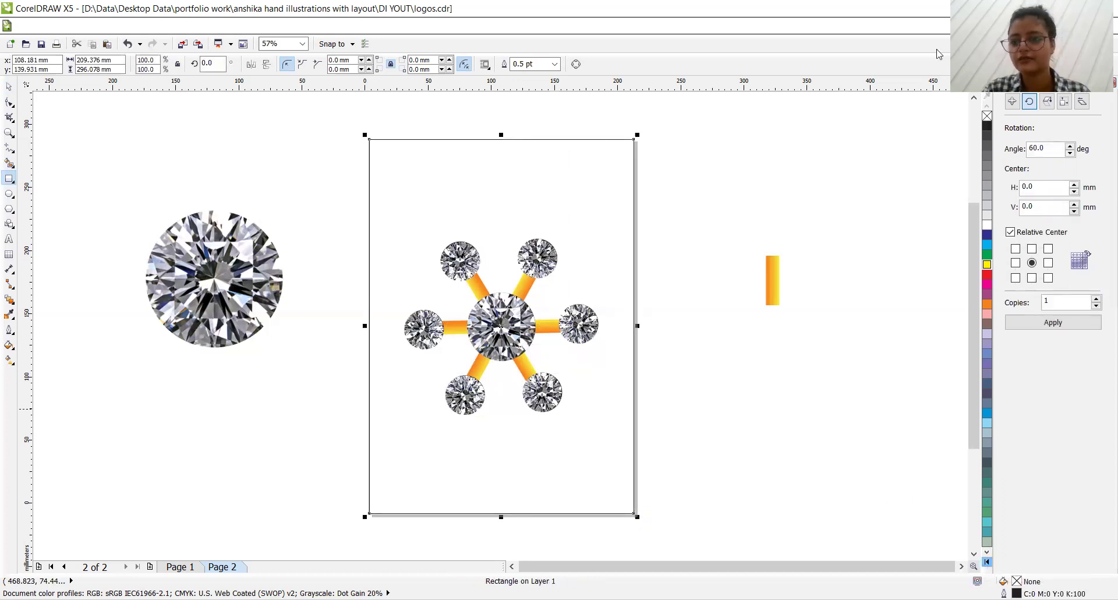
{"action": "left_click", "coordinate": [988, 562]}
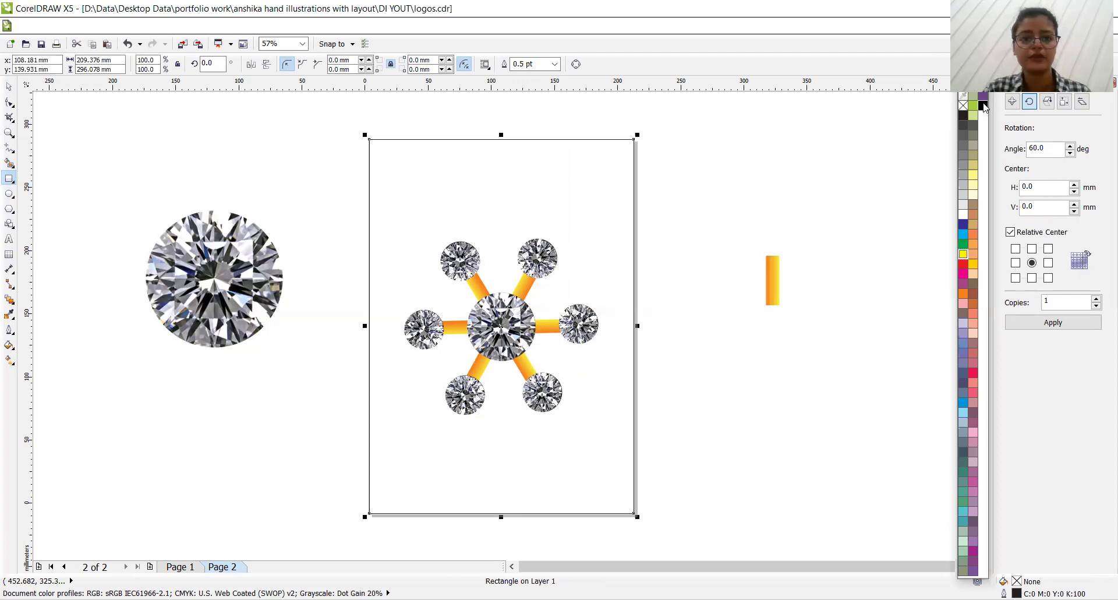
{"action": "left_click", "coordinate": [555, 63]}
{"action": "left_click", "coordinate": [533, 74]}
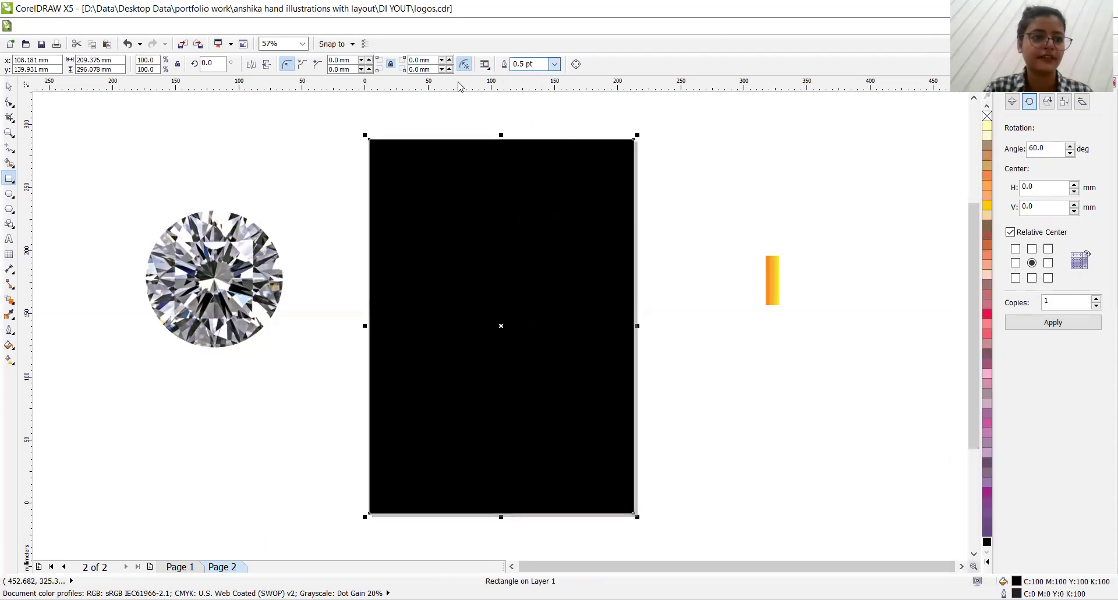
Step: Send the black rectangle To Back Of Layer, behind the diamond star
{"action": "left_click", "coordinate": [9, 88]}
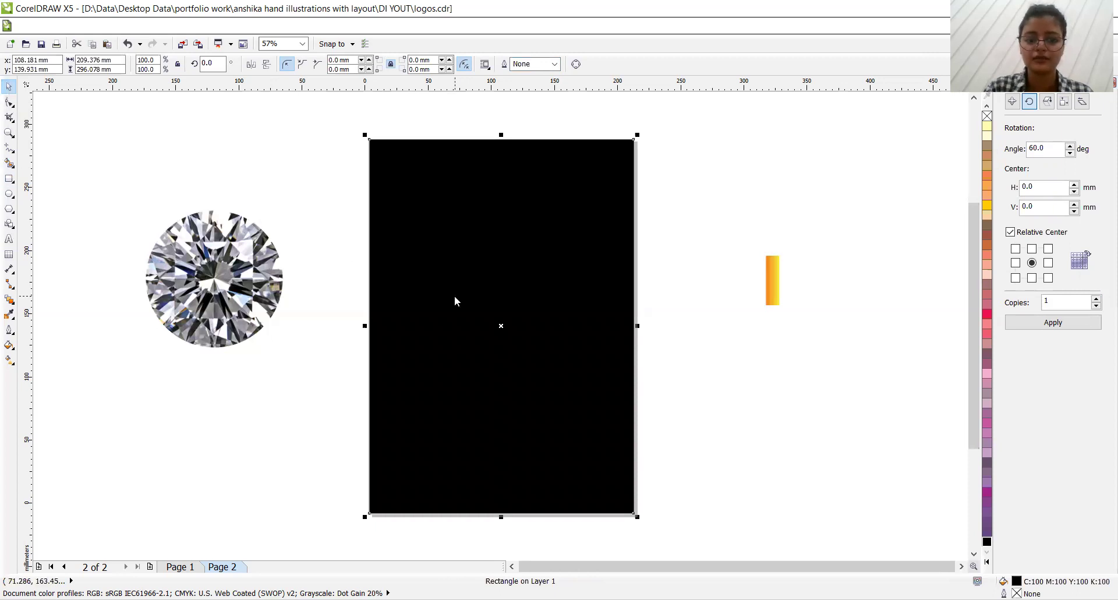
{"action": "right_click", "coordinate": [603, 160]}
{"action": "mouse_move", "coordinate": [524, 169]}
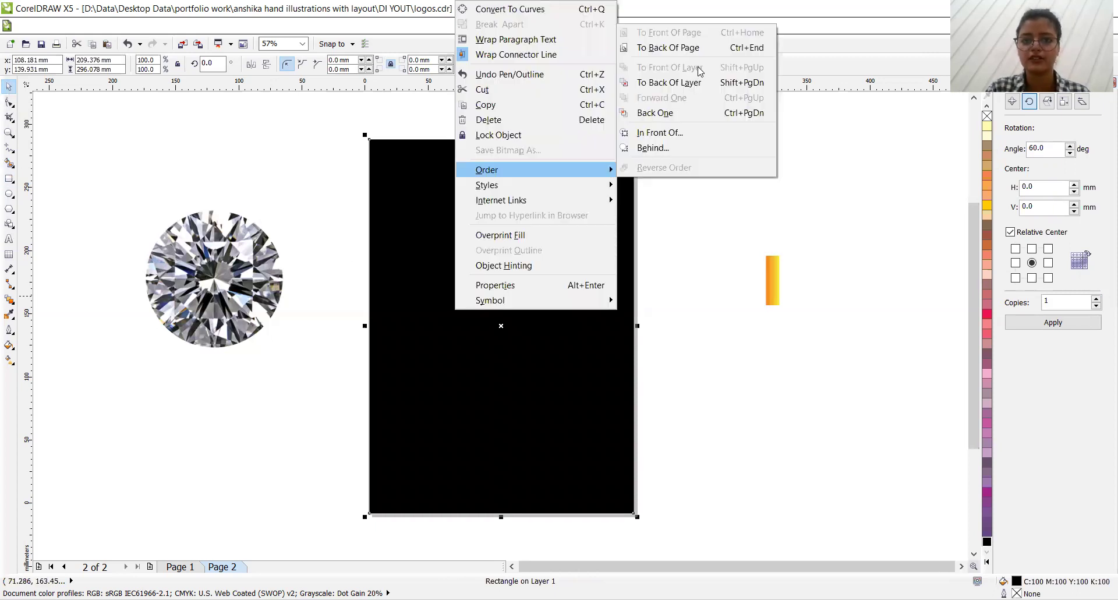
{"action": "left_click", "coordinate": [704, 84]}
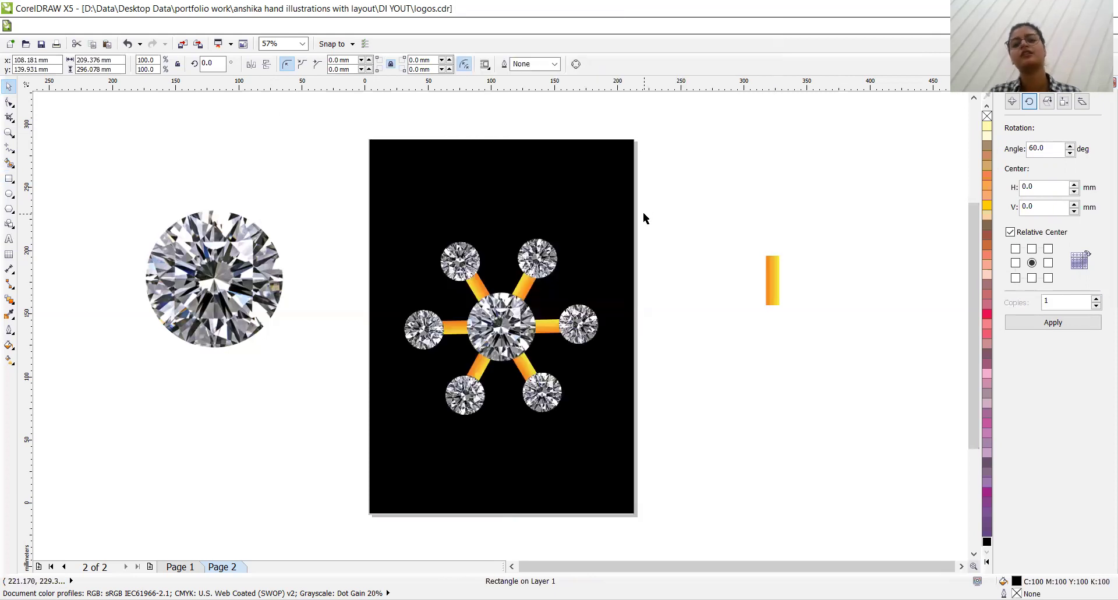
{"action": "left_click", "coordinate": [643, 218]}
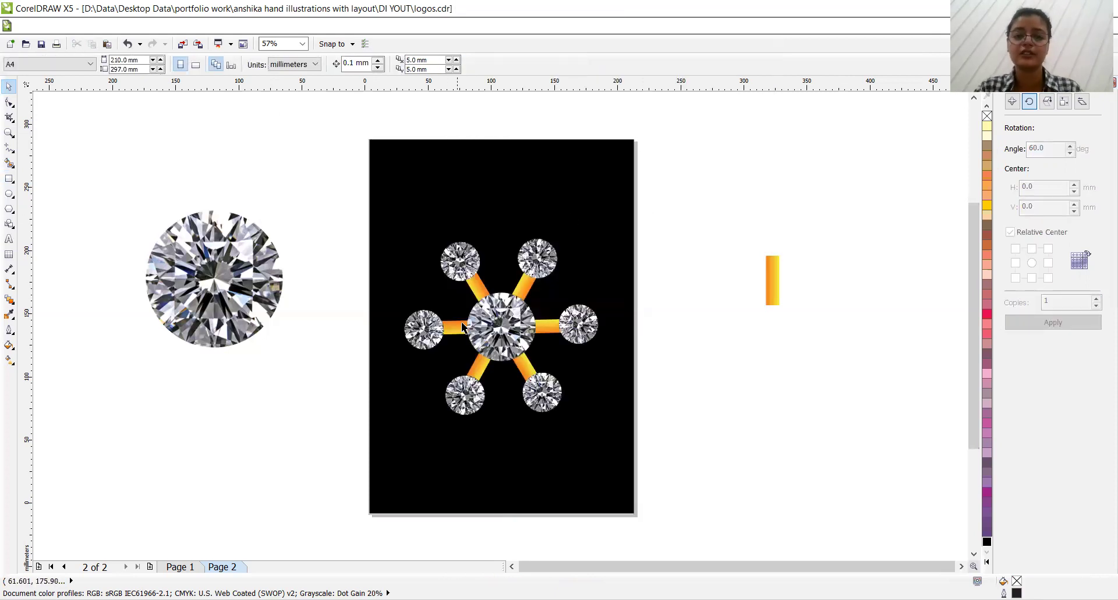
Step: Move the diamond star group higher on the page and scale it to about 83%
{"action": "left_click_drag", "start_coordinate": [488, 332], "coordinate": [504, 283]}
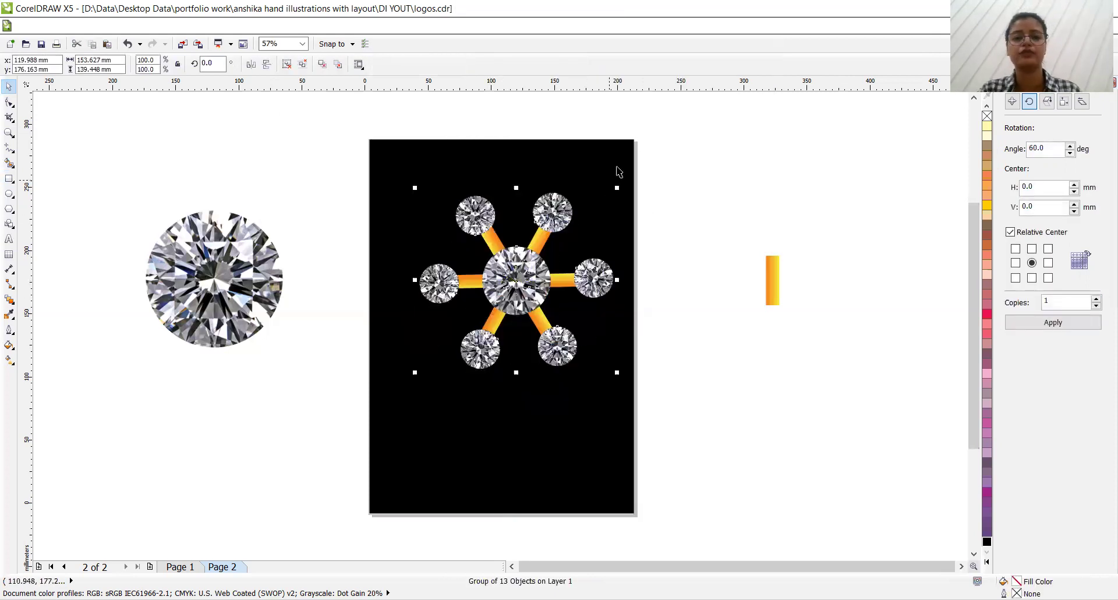
{"action": "left_click_drag", "start_coordinate": [617, 188], "coordinate": [545, 267]}
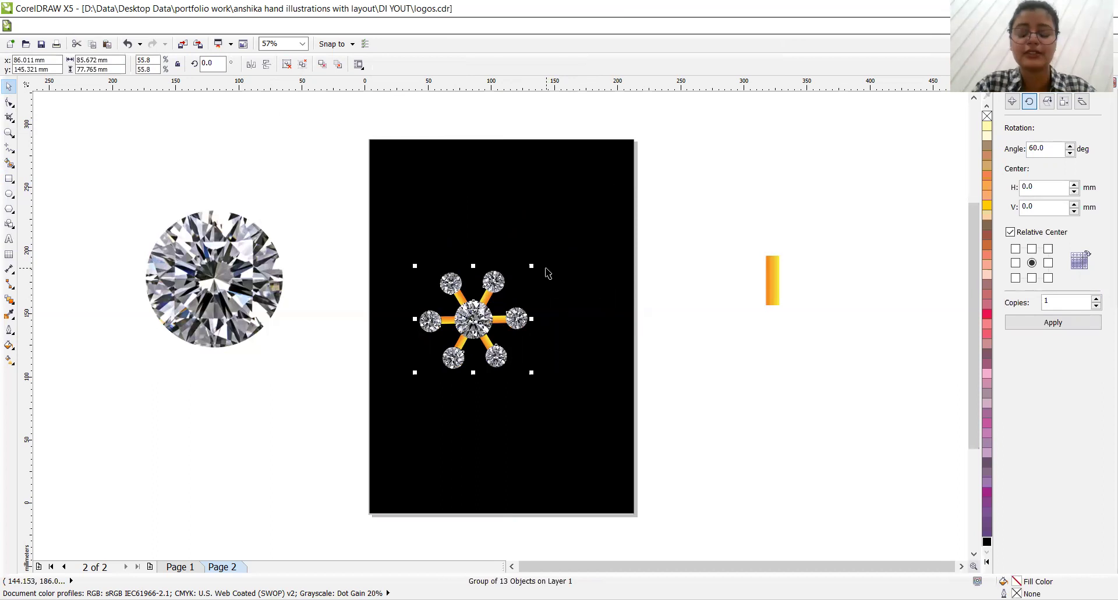
{"action": "left_click_drag", "start_coordinate": [531, 265], "coordinate": [604, 223]}
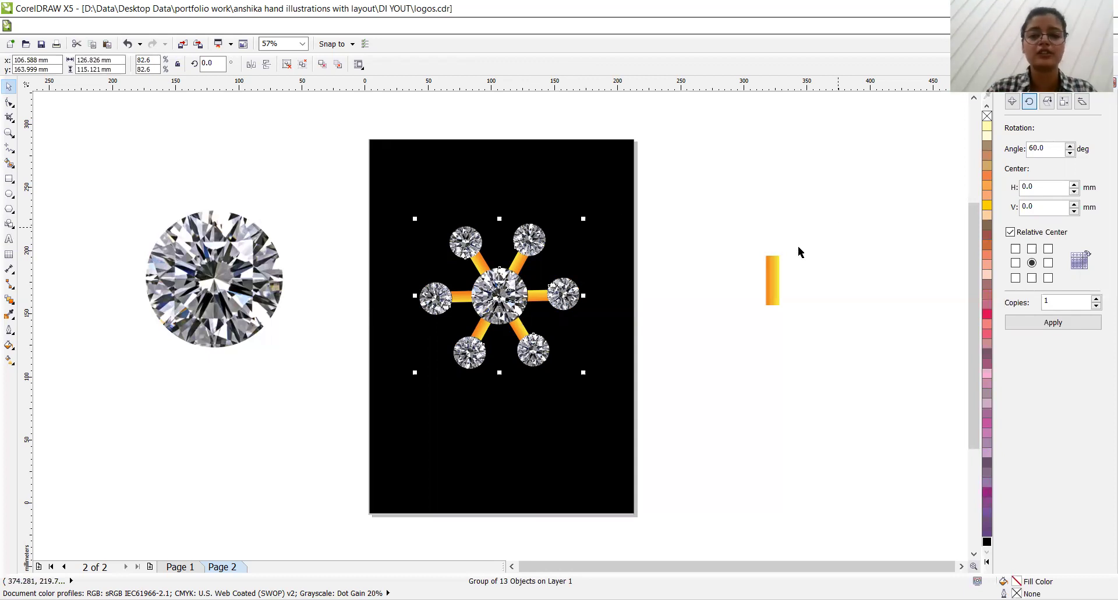
Step: Place the spare orange gradient bar below the diamond cluster
{"action": "left_click", "coordinate": [770, 265]}
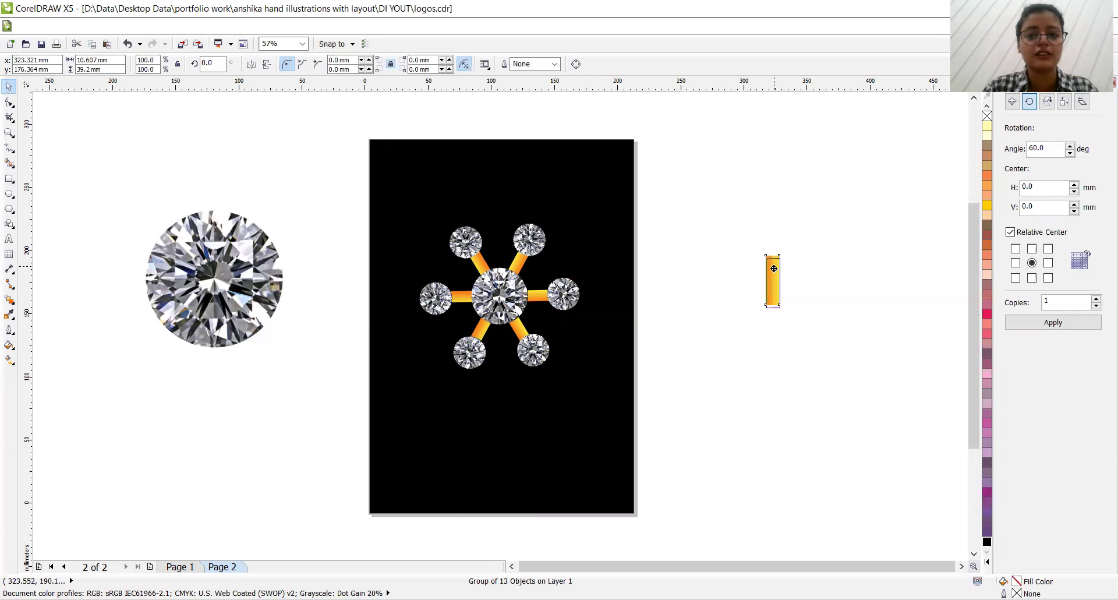
{"action": "left_click_drag", "start_coordinate": [770, 256], "coordinate": [739, 248]}
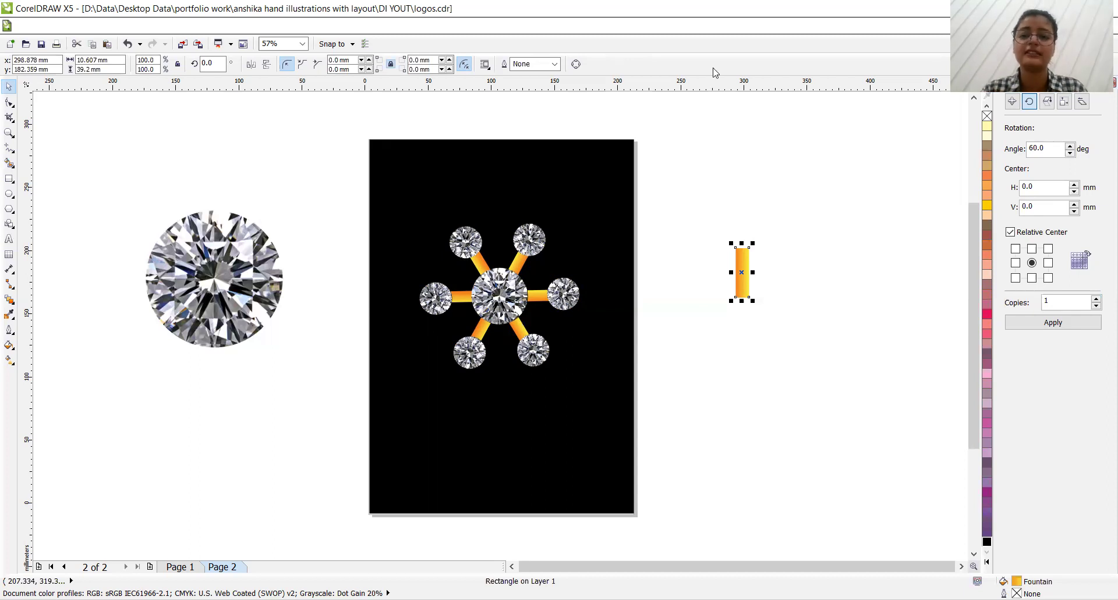
{"action": "left_click_drag", "start_coordinate": [736, 278], "coordinate": [499, 390]}
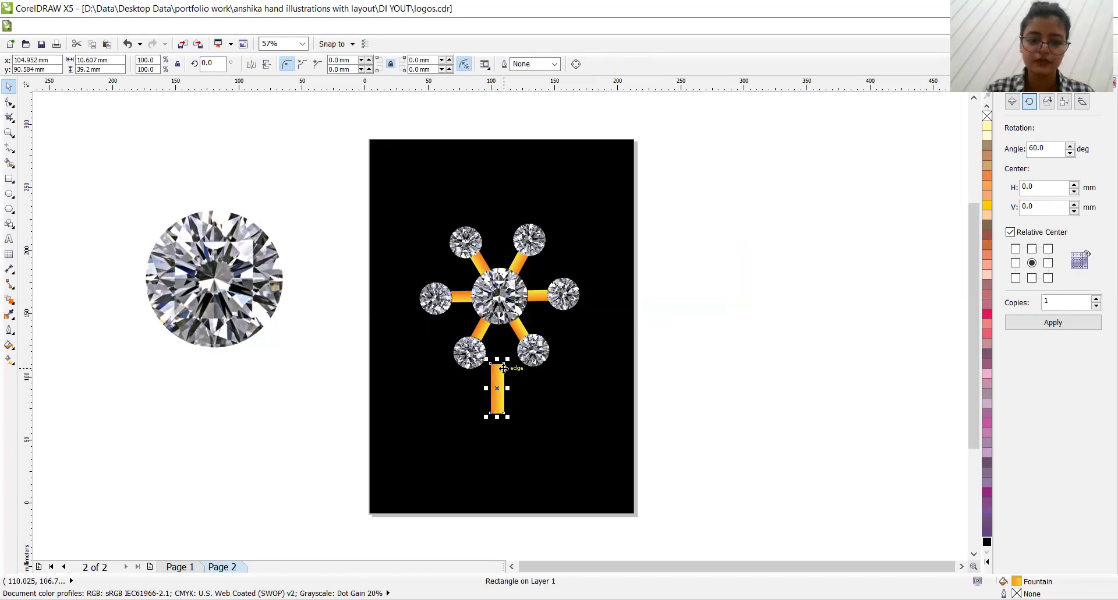
Step: Move the black background rectangle off the page to the right
{"action": "left_click", "coordinate": [499, 330]}
{"action": "left_click_drag", "start_coordinate": [499, 331], "coordinate": [499, 323]}
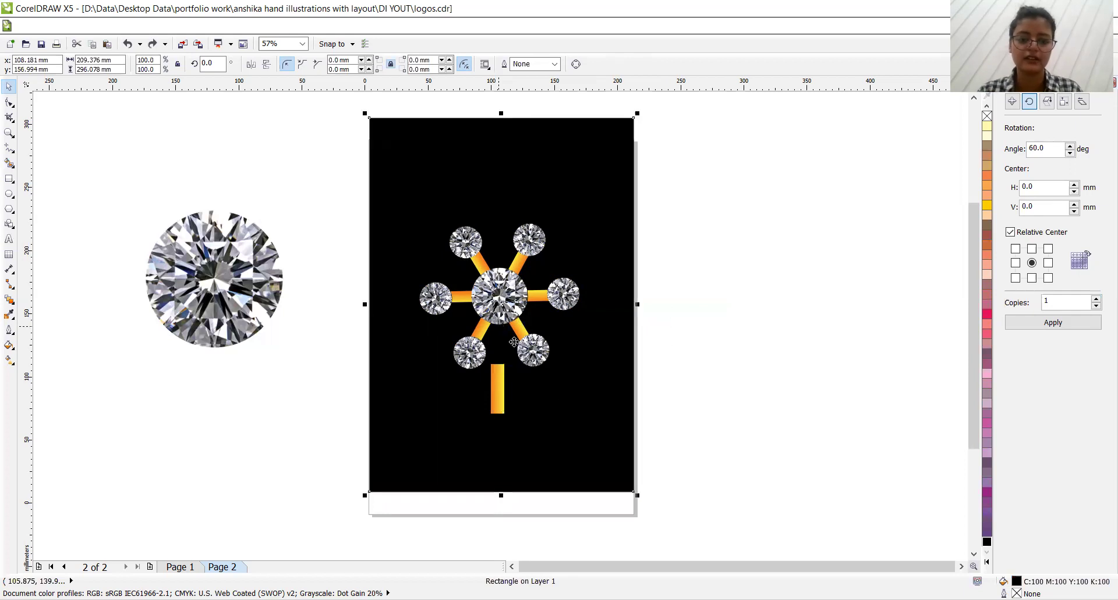
{"action": "left_click_drag", "start_coordinate": [573, 416], "coordinate": [819, 419]}
Step: Stretch the bar up into a stem centred under the central diamond
{"action": "left_click", "coordinate": [497, 390]}
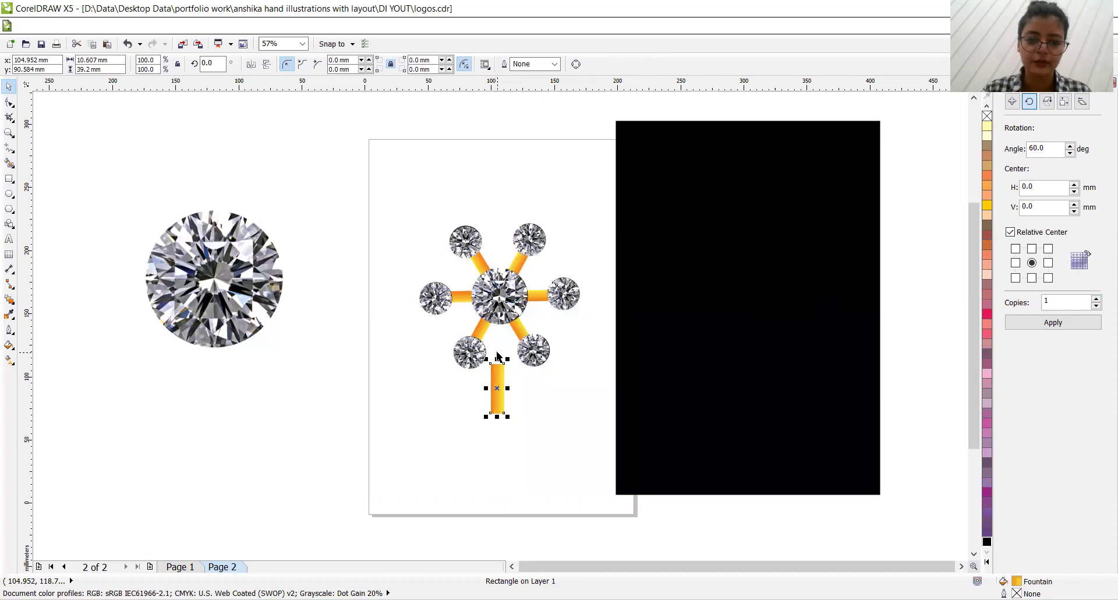
{"action": "left_click_drag", "start_coordinate": [497, 356], "coordinate": [496, 323]}
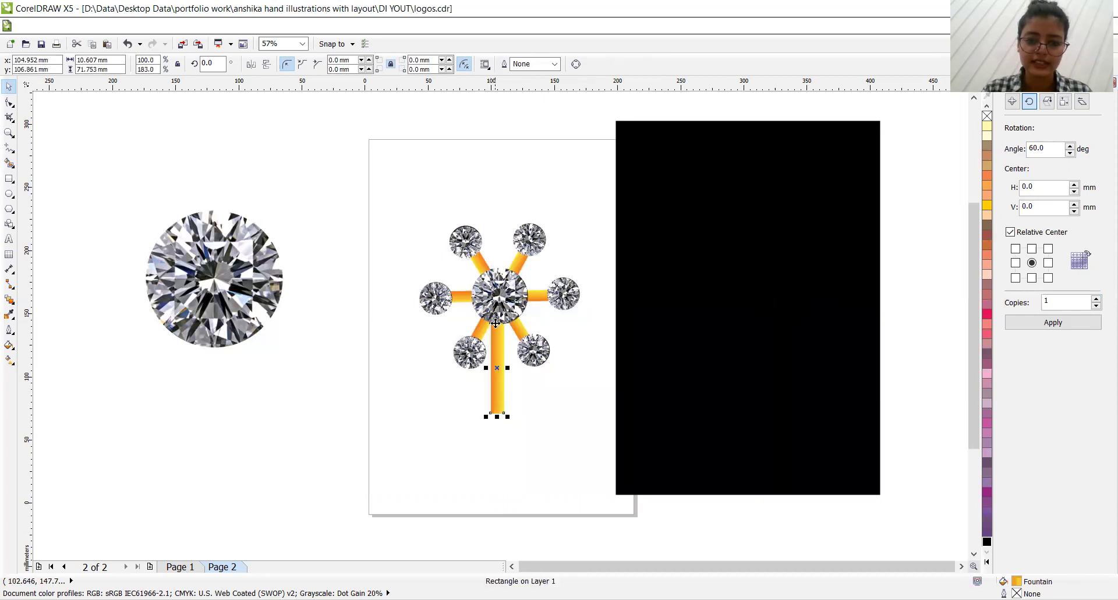
{"action": "left_click_drag", "start_coordinate": [499, 375], "coordinate": [500, 374]}
Step: Make a slightly smaller copy of the loose diamond offset down-right onto the stem's bottom
{"action": "left_click", "coordinate": [214, 269]}
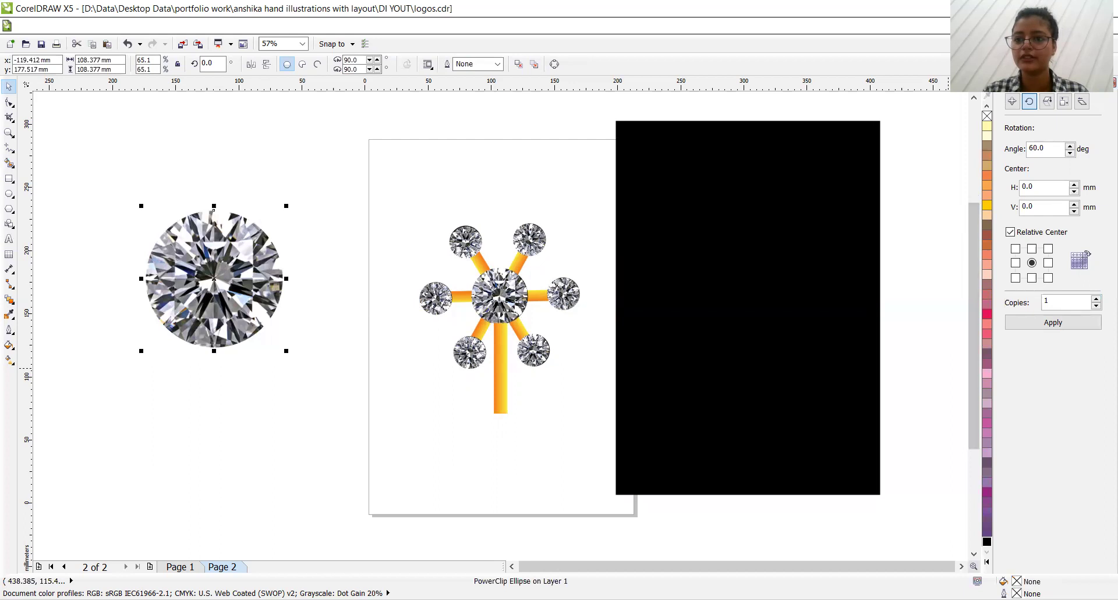
{"action": "left_click", "coordinate": [1012, 101]}
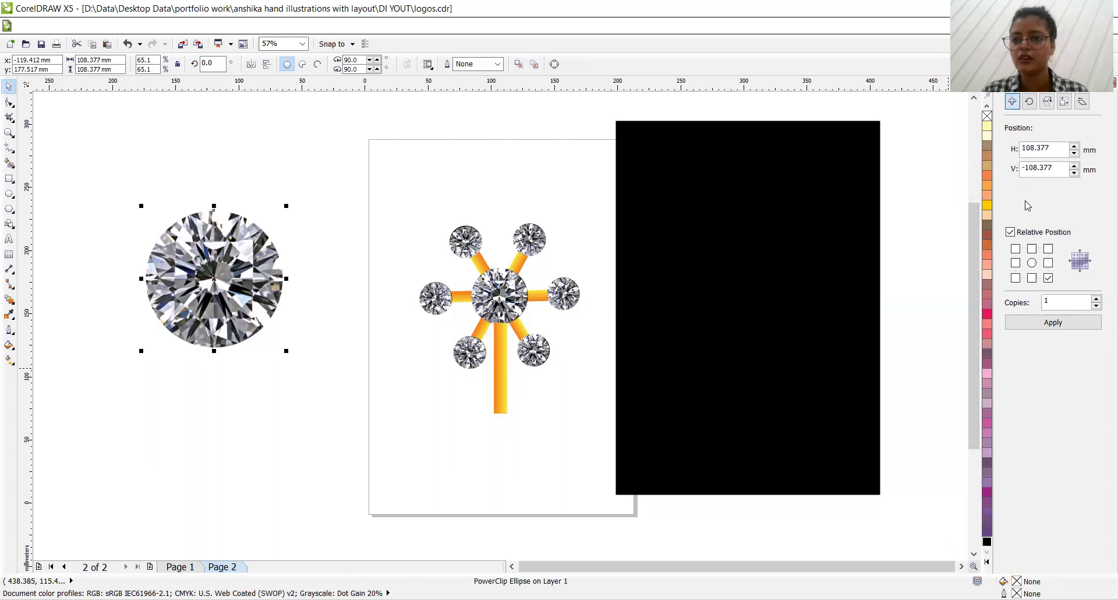
{"action": "left_click", "coordinate": [1044, 322]}
{"action": "left_click_drag", "start_coordinate": [423, 342], "coordinate": [495, 417]}
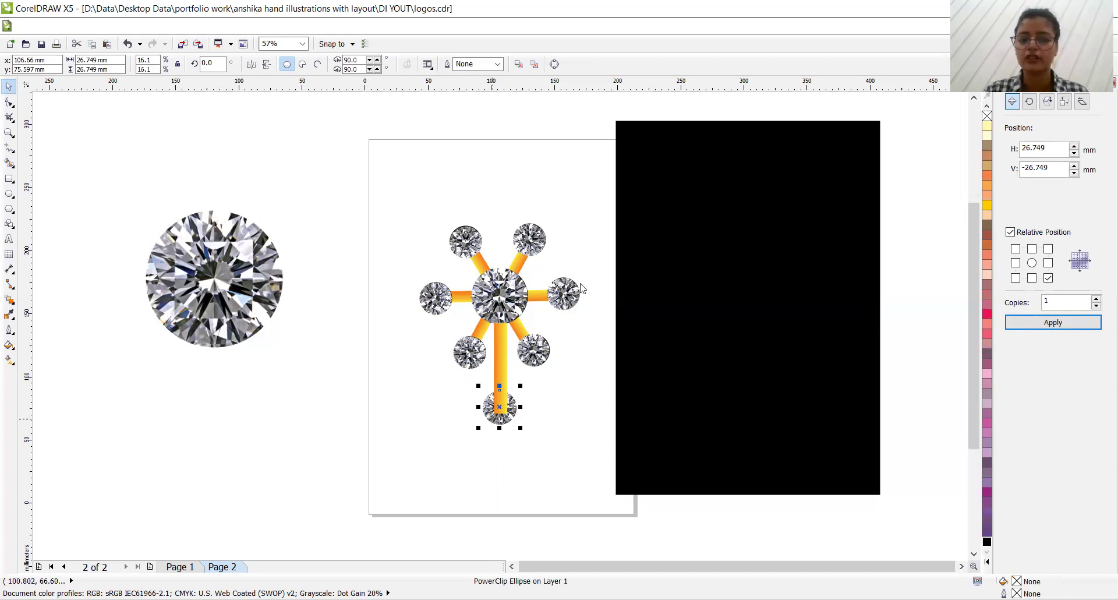
Step: Bring the bottom diamond to the front of the layer, in front of the orange stem
{"action": "right_click", "coordinate": [494, 417]}
{"action": "mouse_move", "coordinate": [576, 278]}
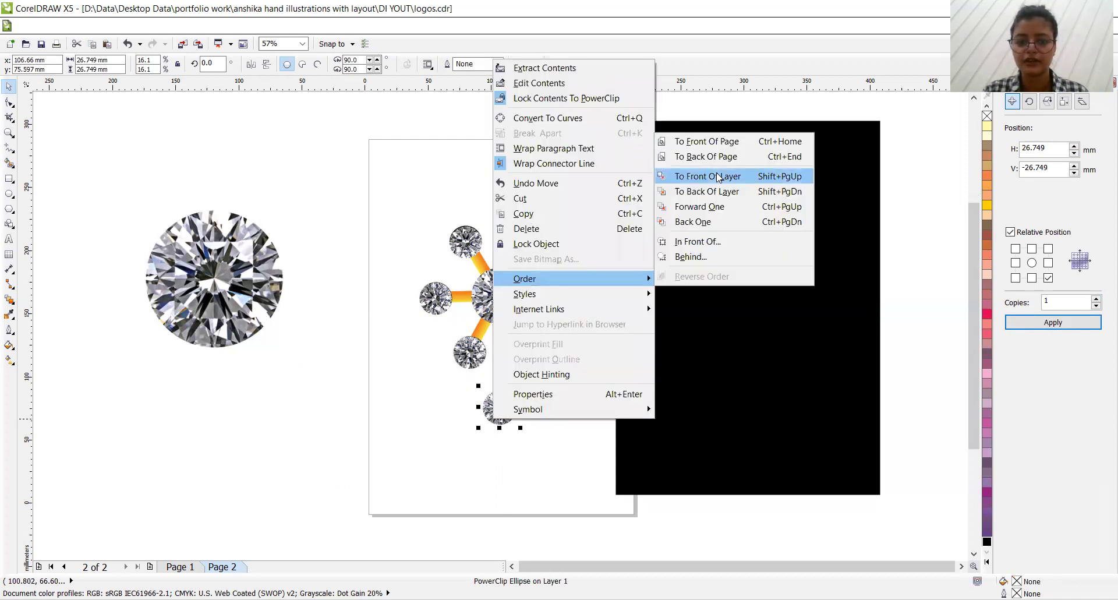
{"action": "left_click", "coordinate": [718, 177]}
Step: Centre the black rectangle on the page with P, then undo it
{"action": "left_click", "coordinate": [582, 111]}
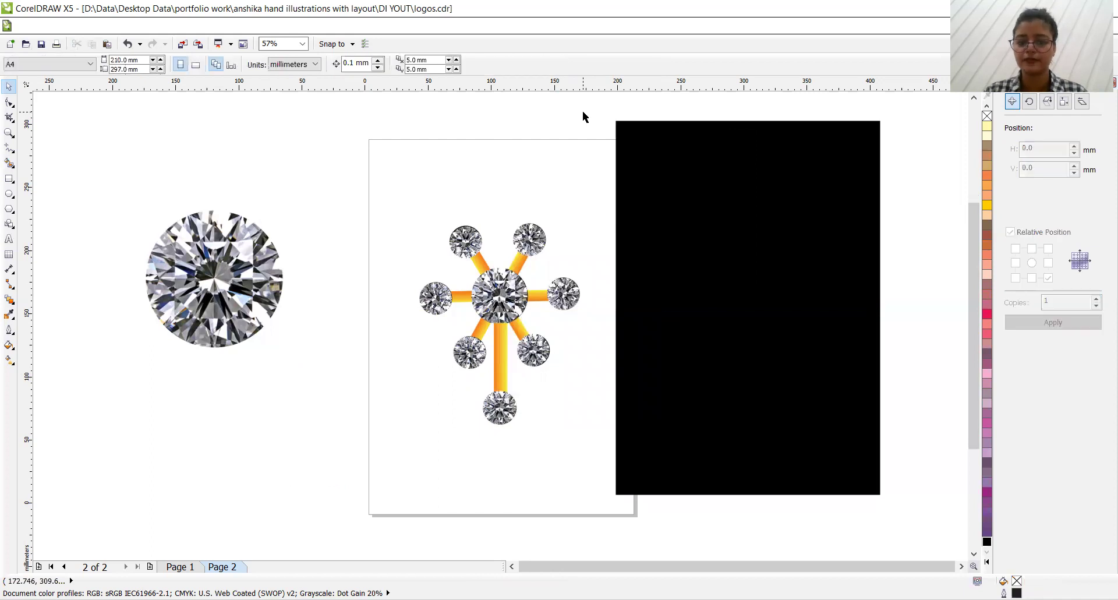
{"action": "left_click", "coordinate": [704, 197]}
{"action": "key", "text": "p"}
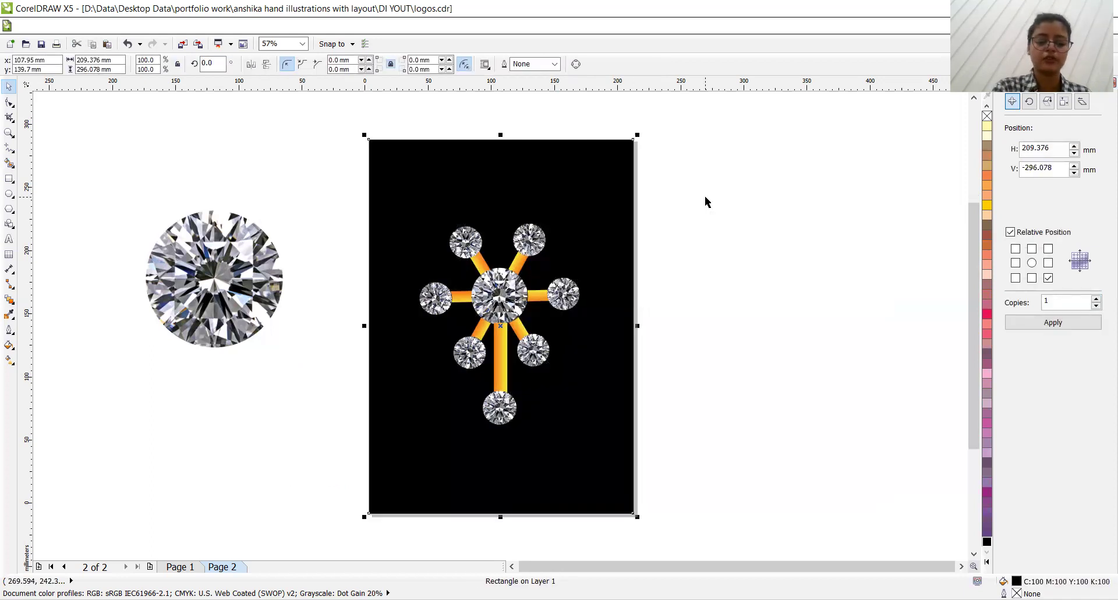
{"action": "key", "text": "ctrl+z"}
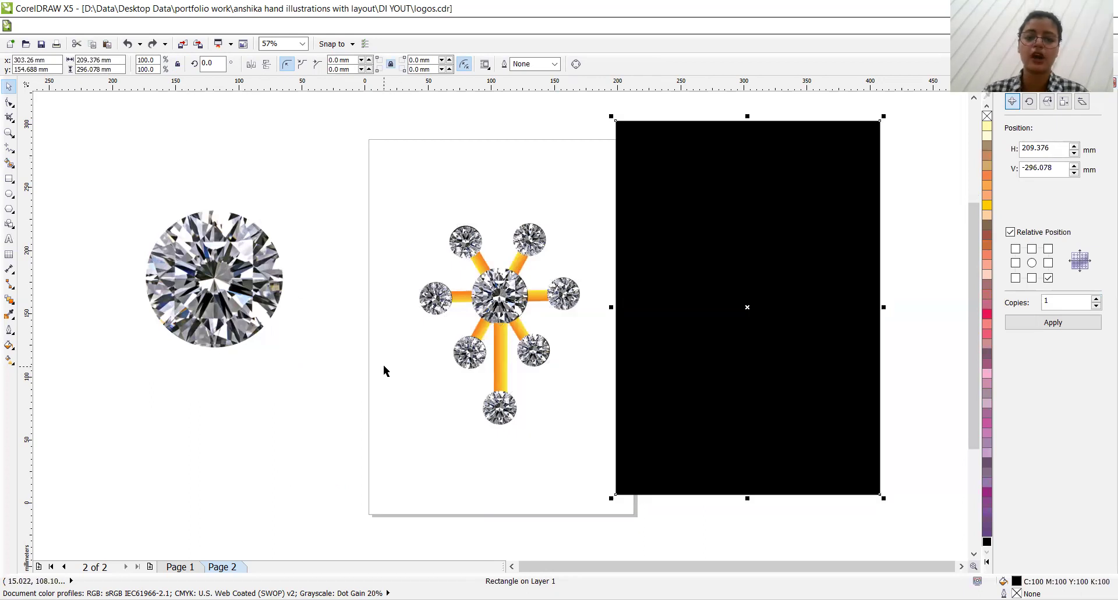
Step: Place a smaller copy of the bottom diamond offset to its lower left
{"action": "left_click", "coordinate": [504, 409]}
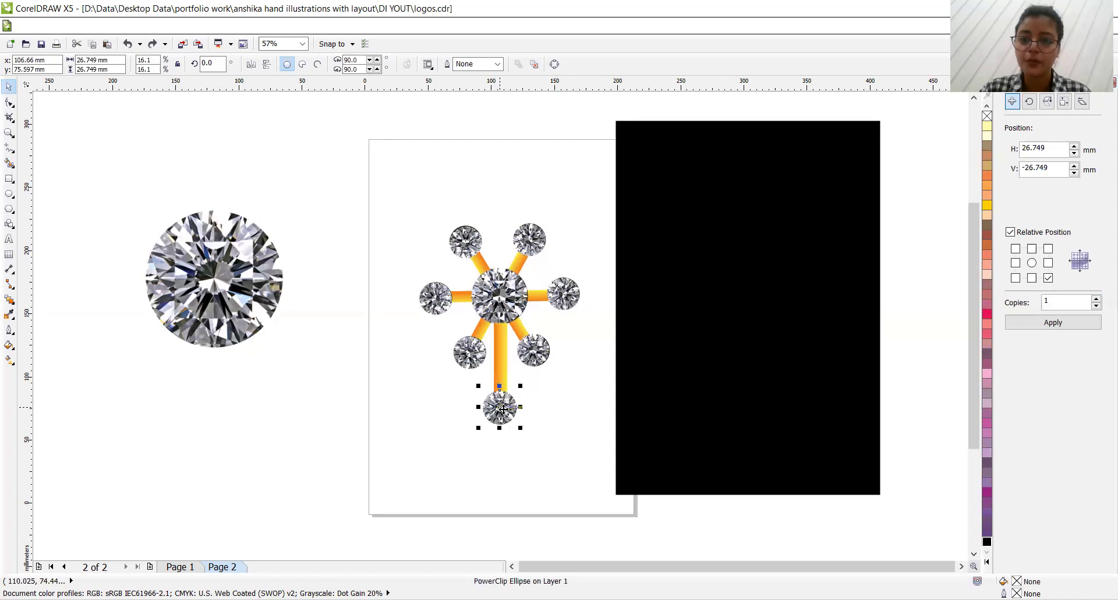
{"action": "left_click", "coordinate": [503, 409]}
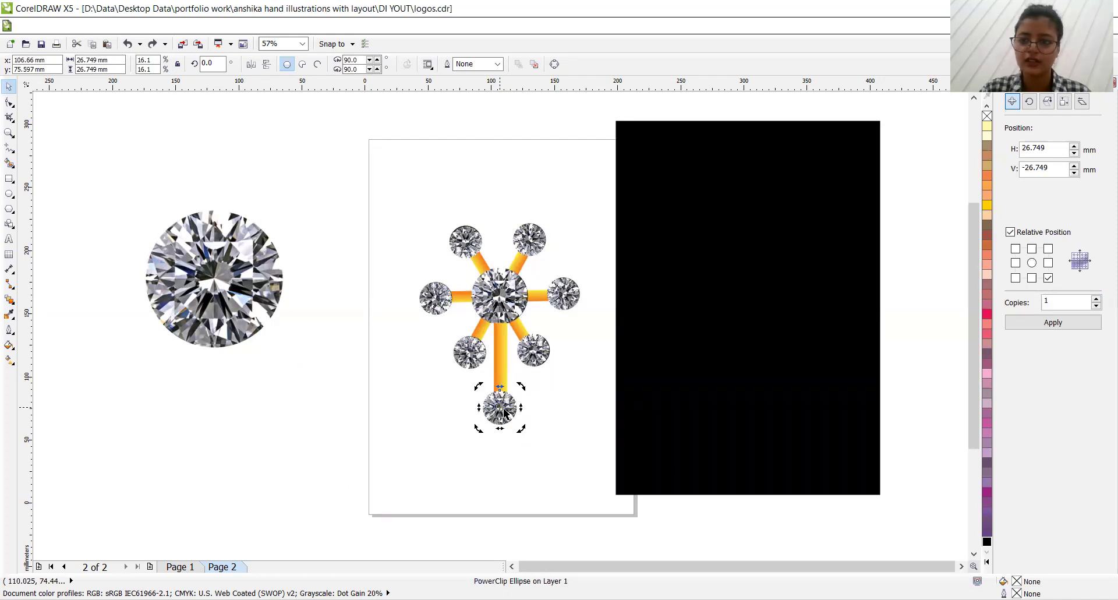
{"action": "left_click", "coordinate": [504, 411]}
{"action": "left_click", "coordinate": [1015, 279]}
{"action": "left_click", "coordinate": [1022, 324]}
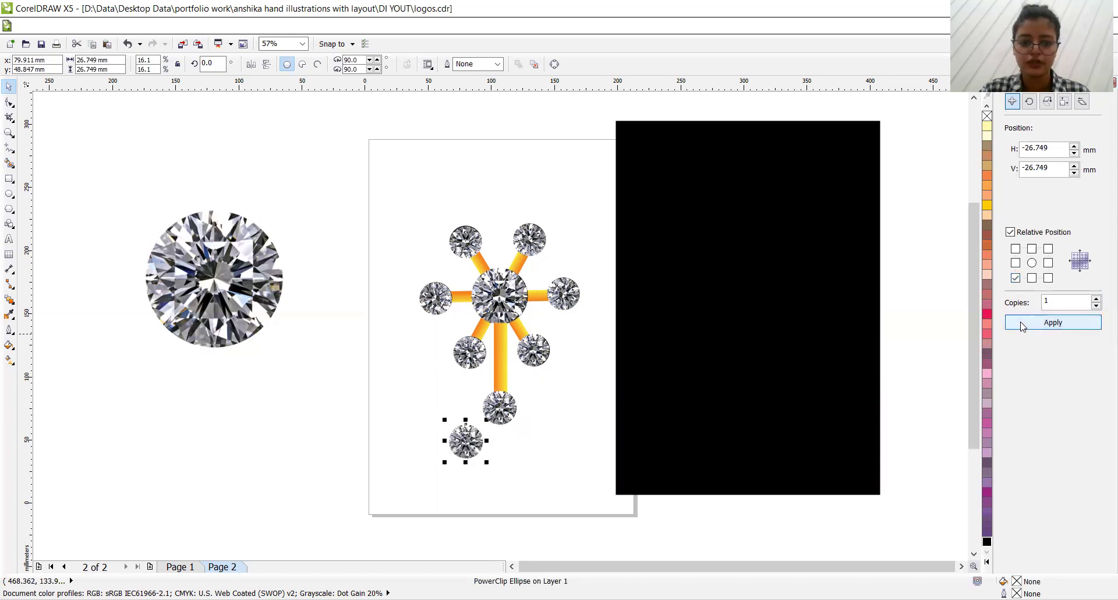
{"action": "left_click_drag", "start_coordinate": [444, 462], "coordinate": [476, 413]}
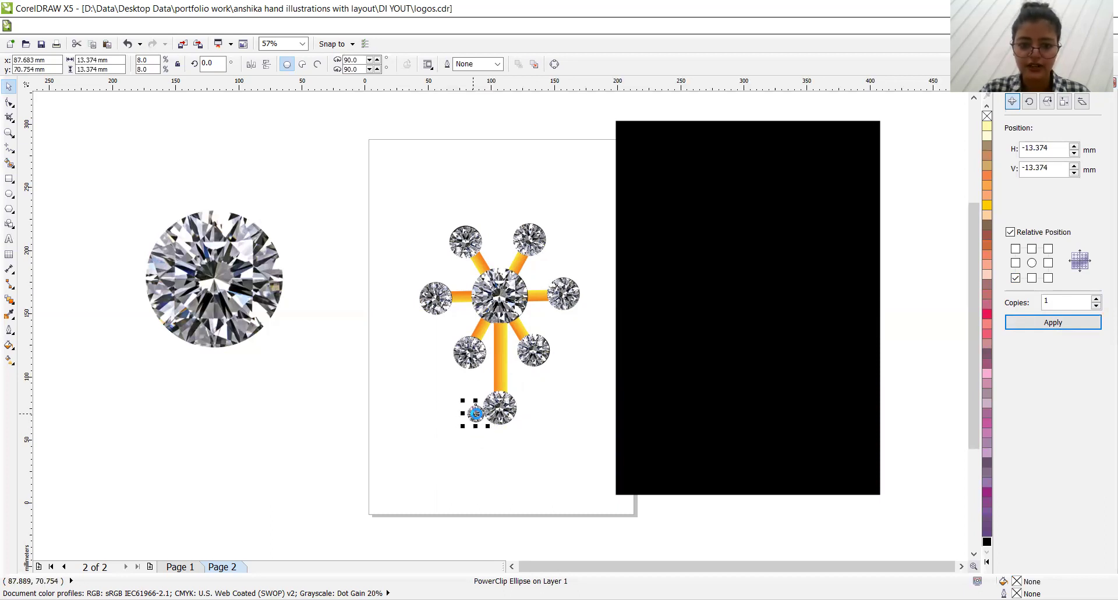
Step: Snap the small diamond's rotation centre onto the bottom diamond's centre
{"action": "left_click", "coordinate": [475, 413]}
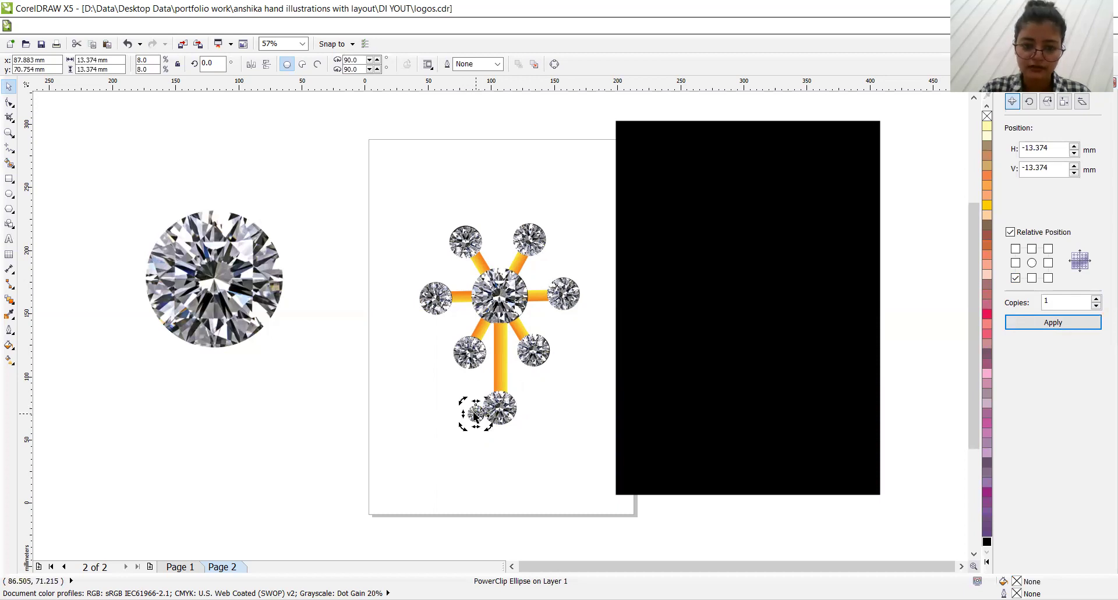
{"action": "mouse_move", "coordinate": [475, 413]}
{"action": "left_mouse_down"}
{"action": "mouse_move", "coordinate": [500, 411]}
{"action": "mouse_move", "coordinate": [476, 413]}
{"action": "left_mouse_up"}
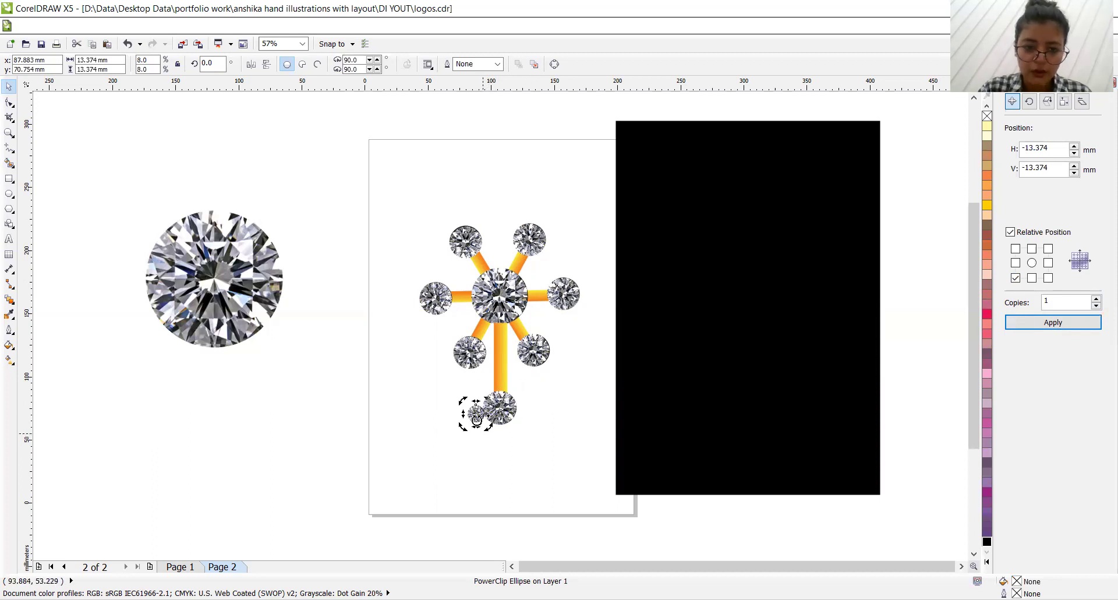
{"action": "left_click_drag", "start_coordinate": [475, 414], "coordinate": [500, 411]}
Step: Zoom in on the bottom diamonds and select the small diamond copy
{"action": "left_click", "coordinate": [9, 134]}
{"action": "left_click", "coordinate": [508, 438]}
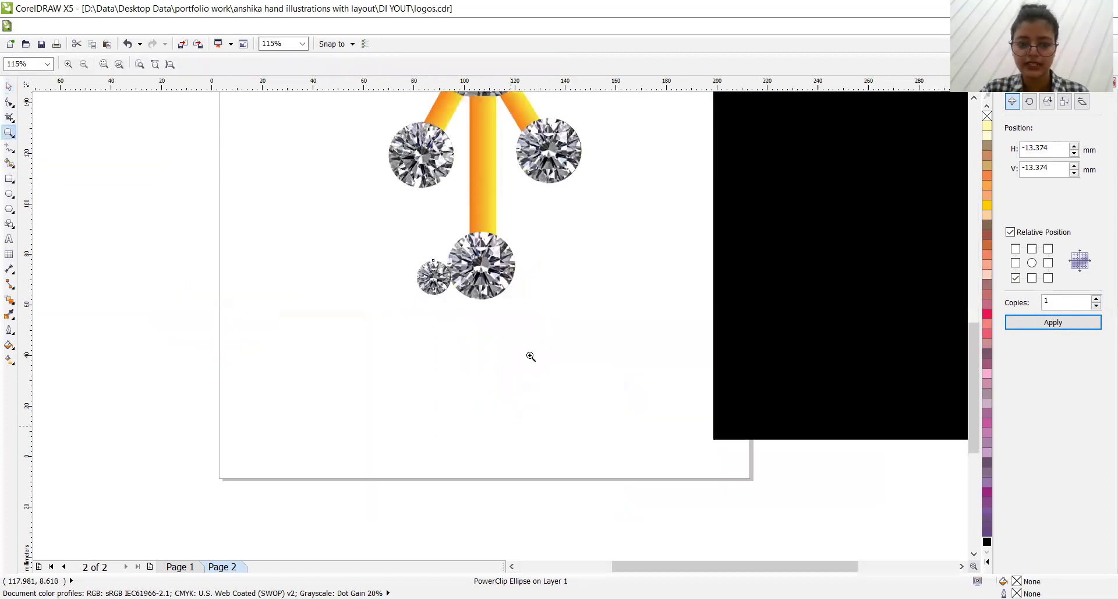
{"action": "left_click", "coordinate": [496, 247]}
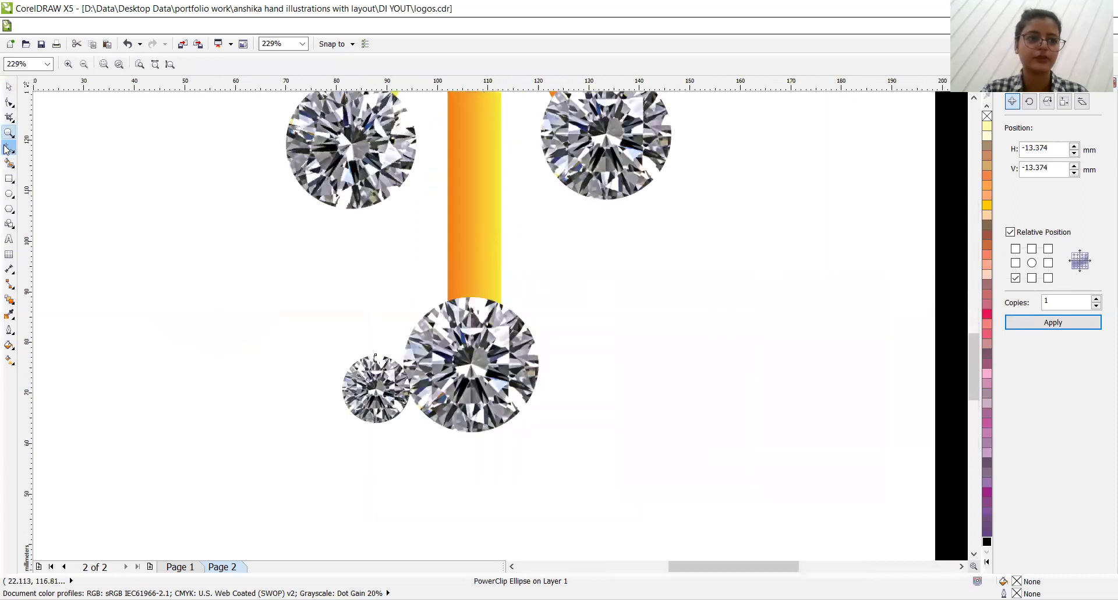
{"action": "left_click", "coordinate": [8, 86]}
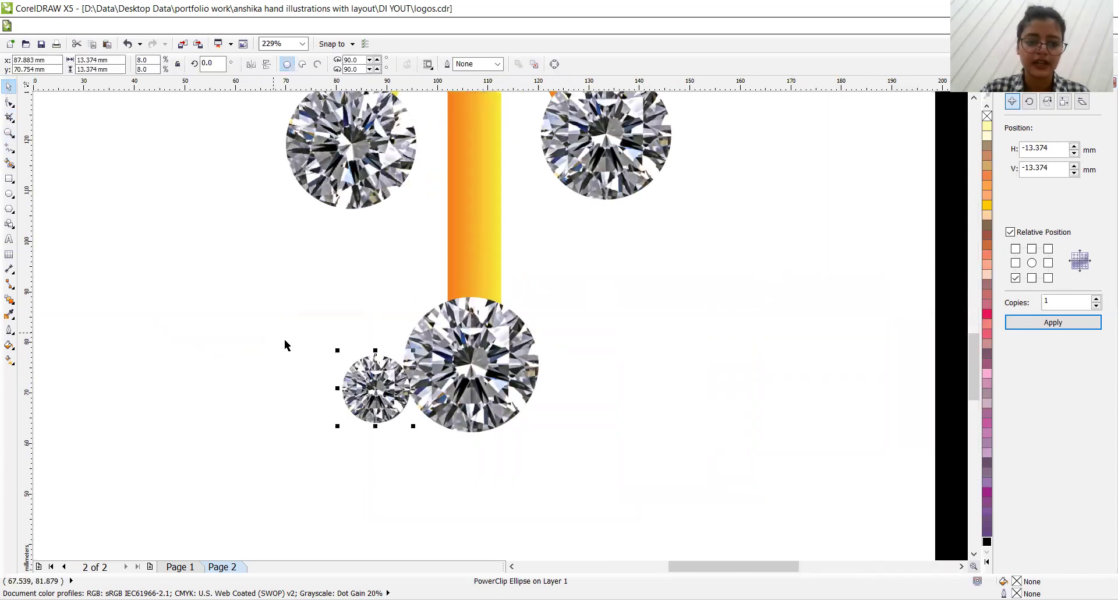
{"action": "left_click", "coordinate": [376, 389]}
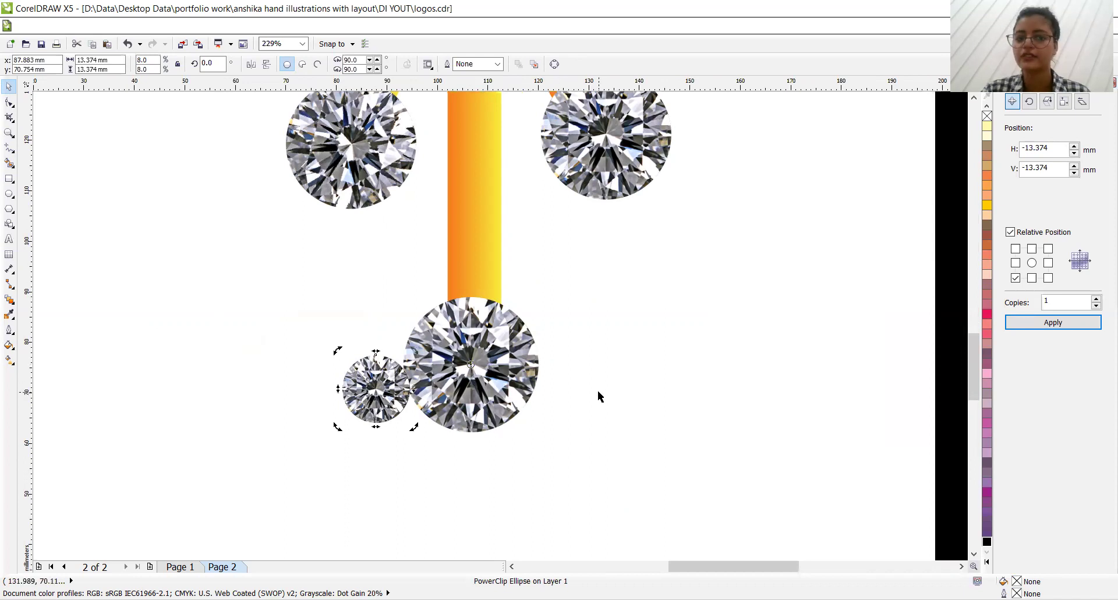
Step: Apply repeated 40° rotated copies of the small diamond to ring the bottom diamond
{"action": "left_click", "coordinate": [1029, 102]}
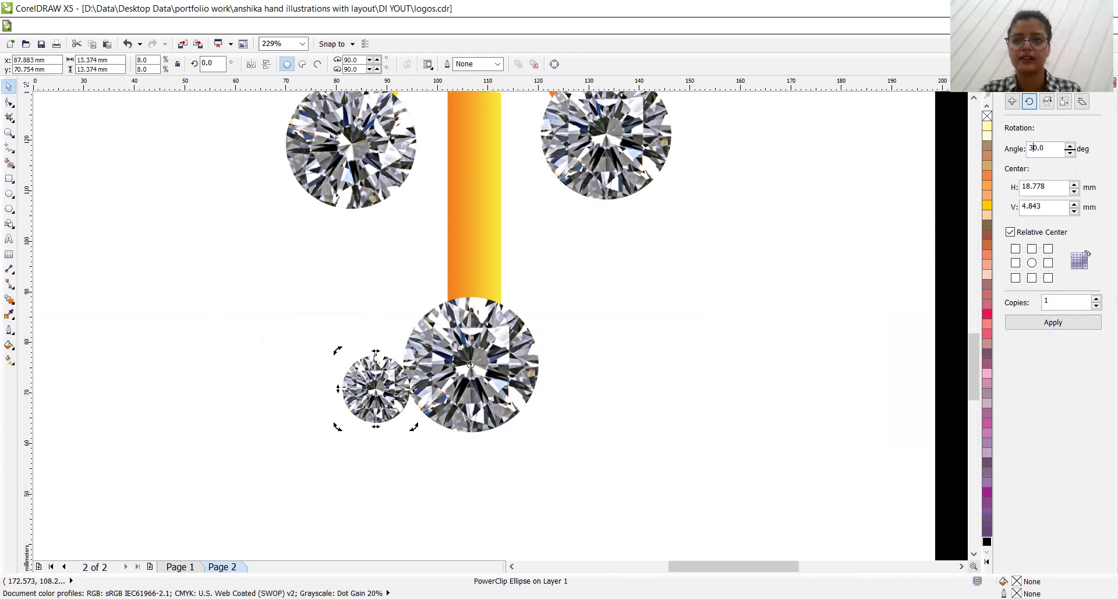
{"action": "left_click", "coordinate": [1054, 323]}
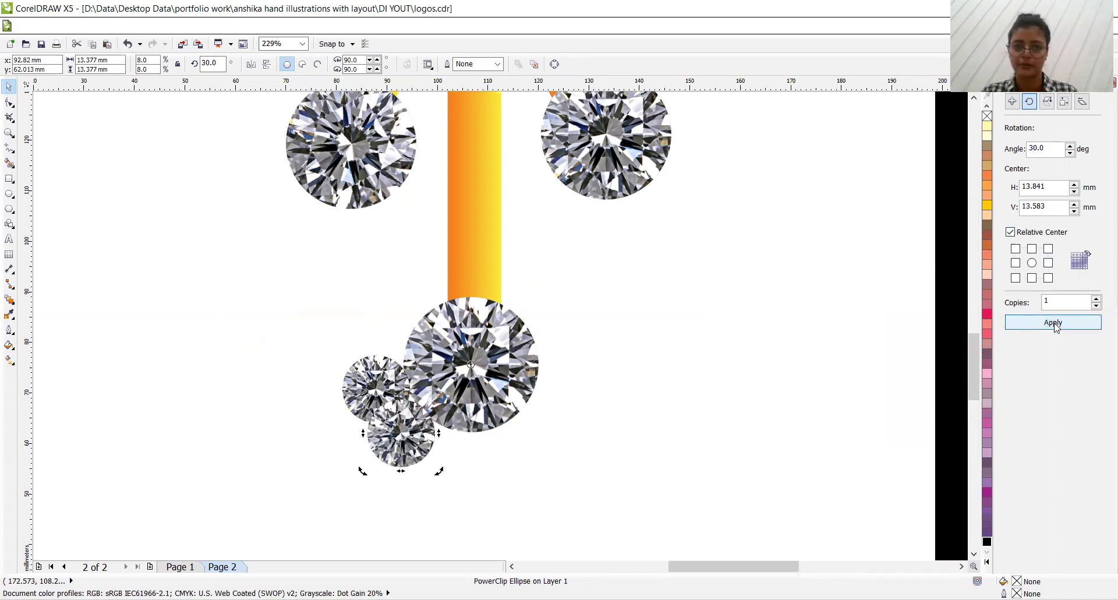
{"action": "key", "text": "ctrl+z"}
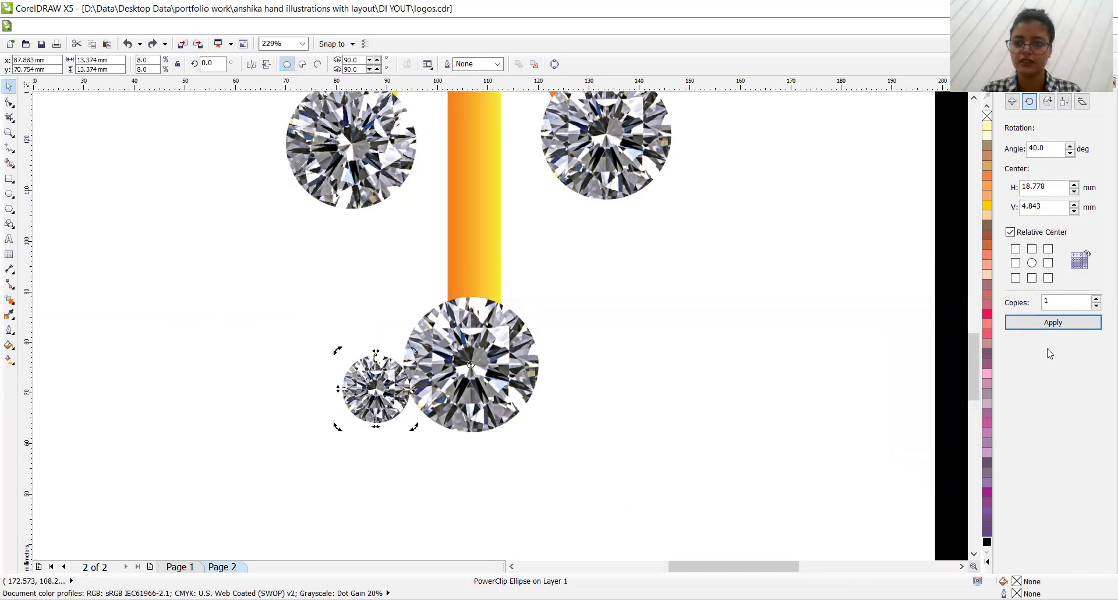
{"action": "left_click", "coordinate": [1046, 326]}
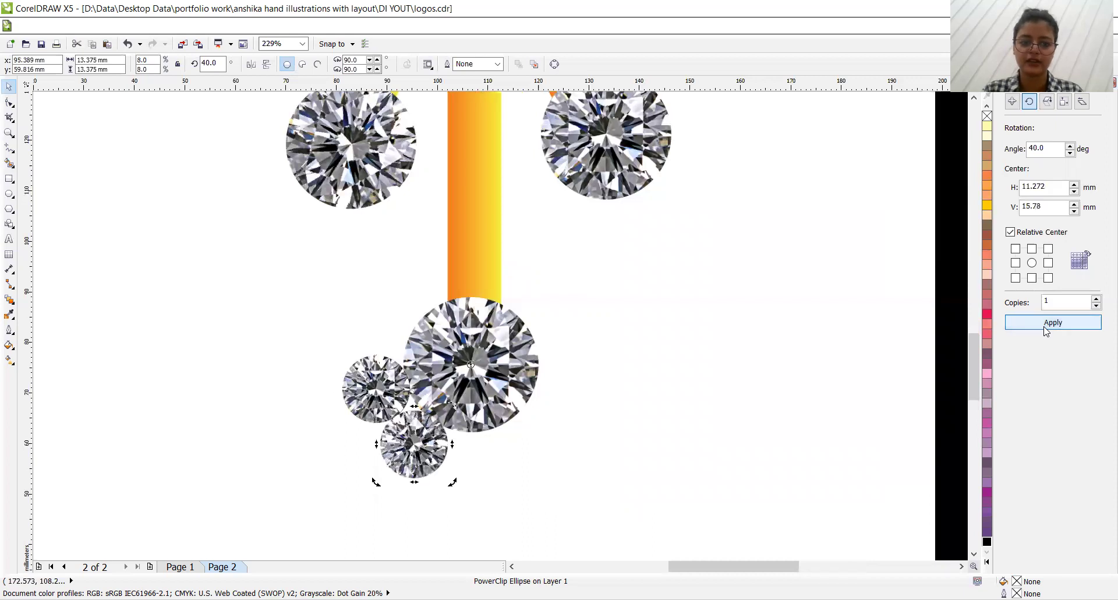
{"action": "left_click", "coordinate": [1046, 323]}
{"action": "left_click", "coordinate": [1046, 324]}
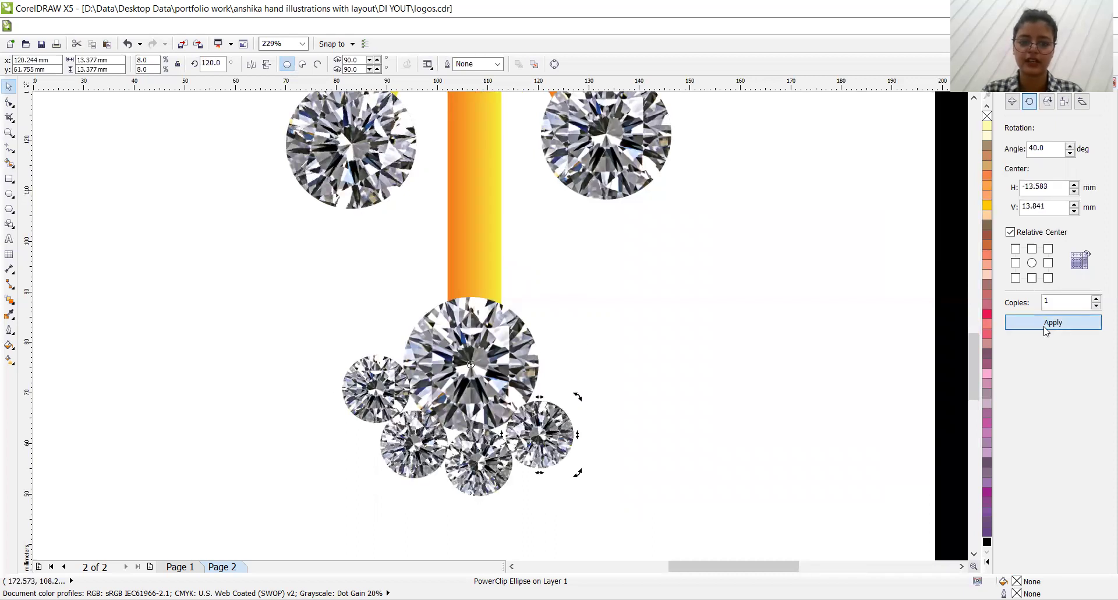
{"action": "left_click", "coordinate": [1046, 324]}
{"action": "left_click", "coordinate": [1046, 324]}
{"action": "left_click", "coordinate": [1046, 324]}
{"action": "left_click", "coordinate": [1046, 324]}
{"action": "left_click", "coordinate": [1046, 324]}
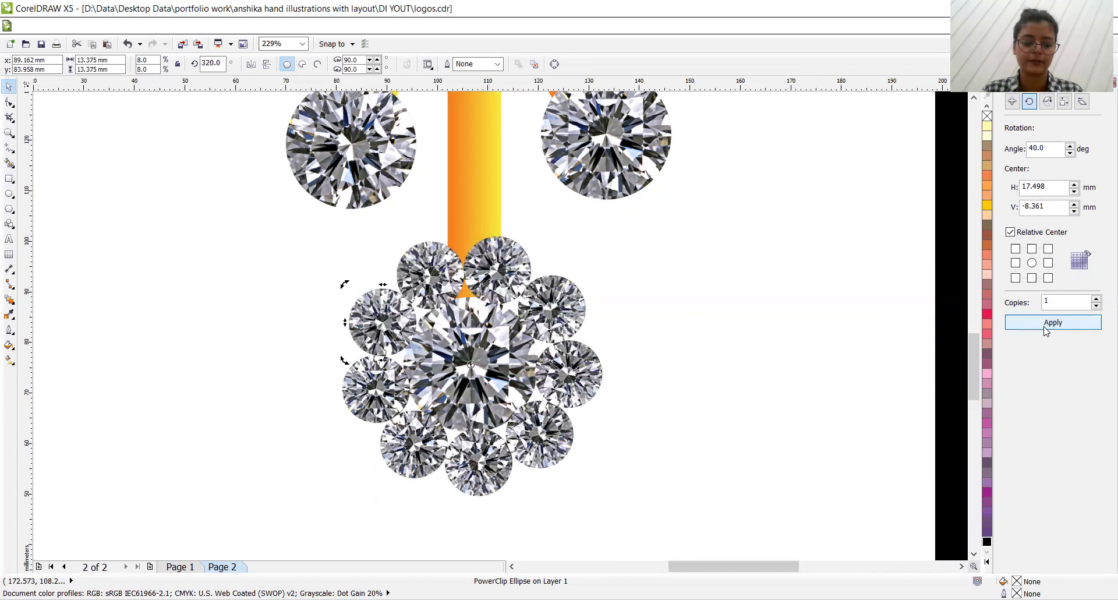
{"action": "key", "text": "z"}
{"action": "key", "text": "F3"}
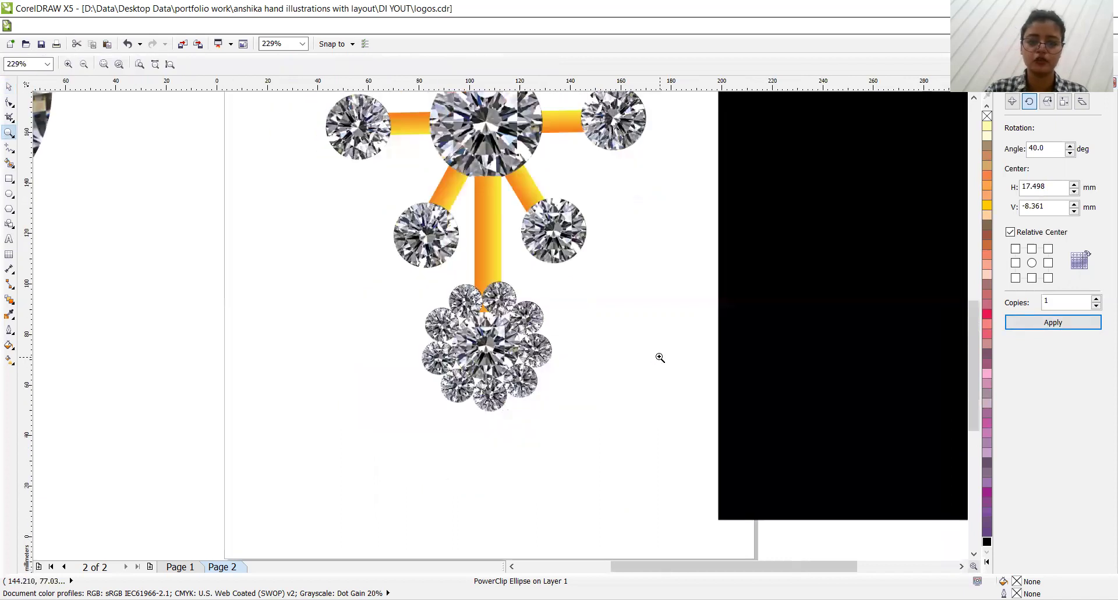
Step: Zoom out to the whole page and centre the black rectangle behind the pendant
{"action": "key", "text": "F3"}
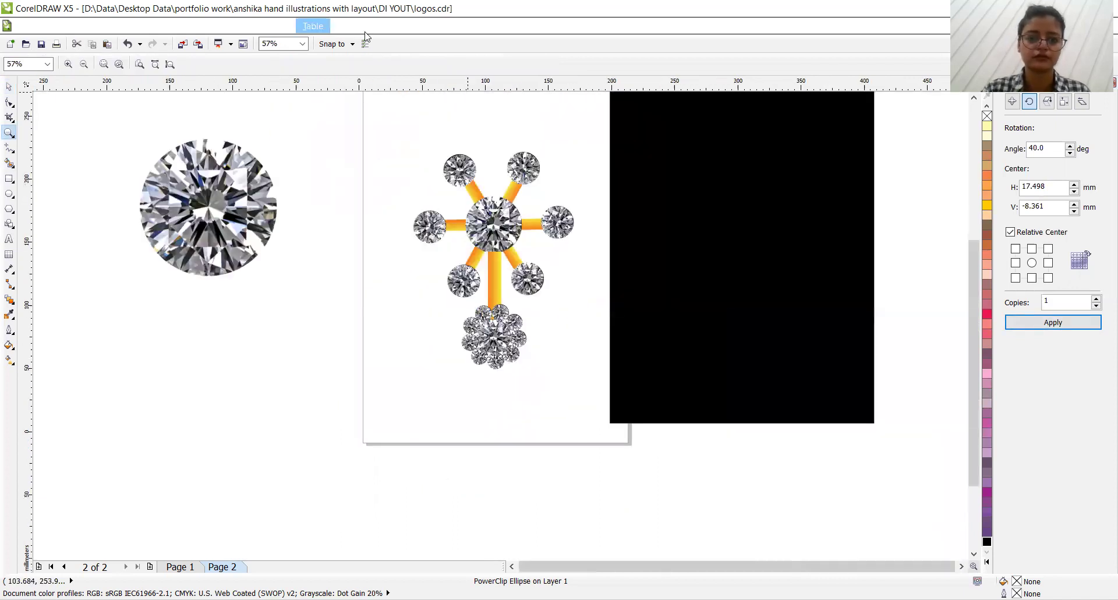
{"action": "key", "text": "space"}
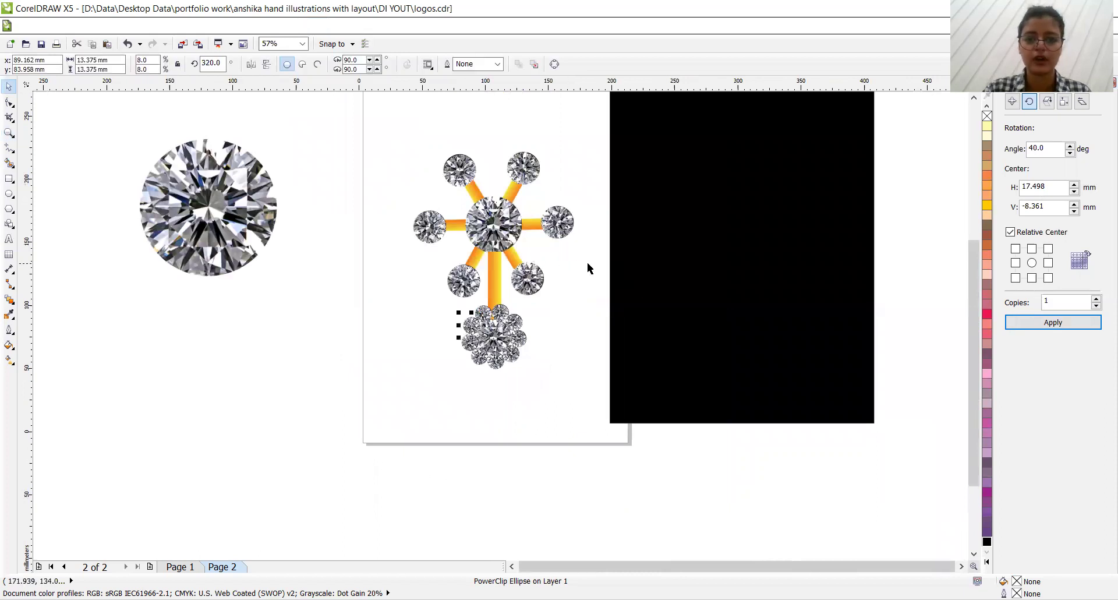
{"action": "left_click", "coordinate": [651, 282]}
{"action": "key", "text": "p"}
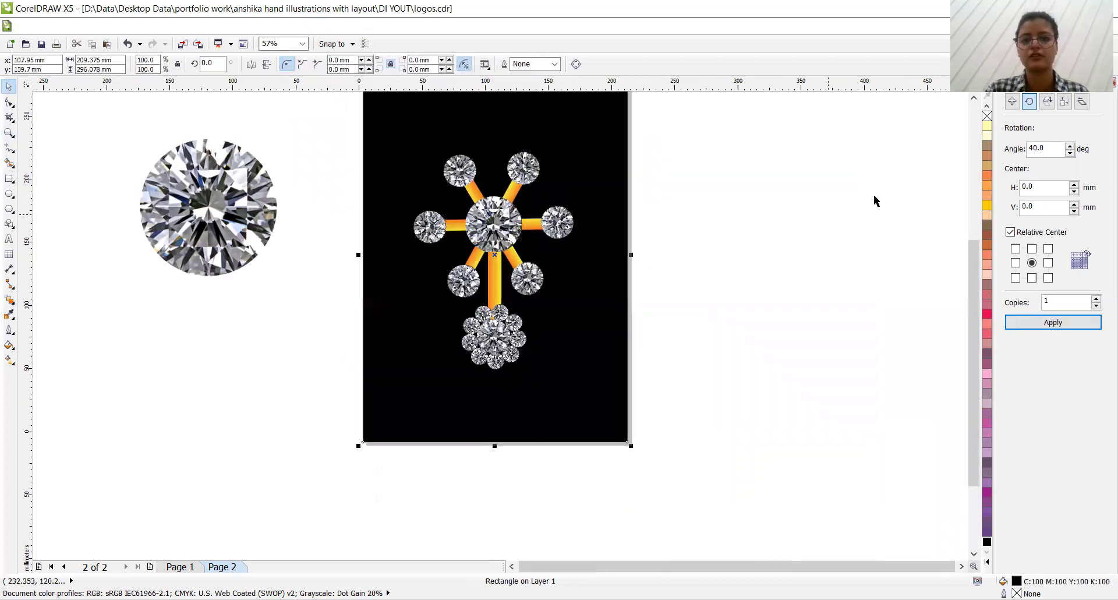
{"action": "left_click", "coordinate": [973, 98]}
{"action": "left_click", "coordinate": [973, 99]}
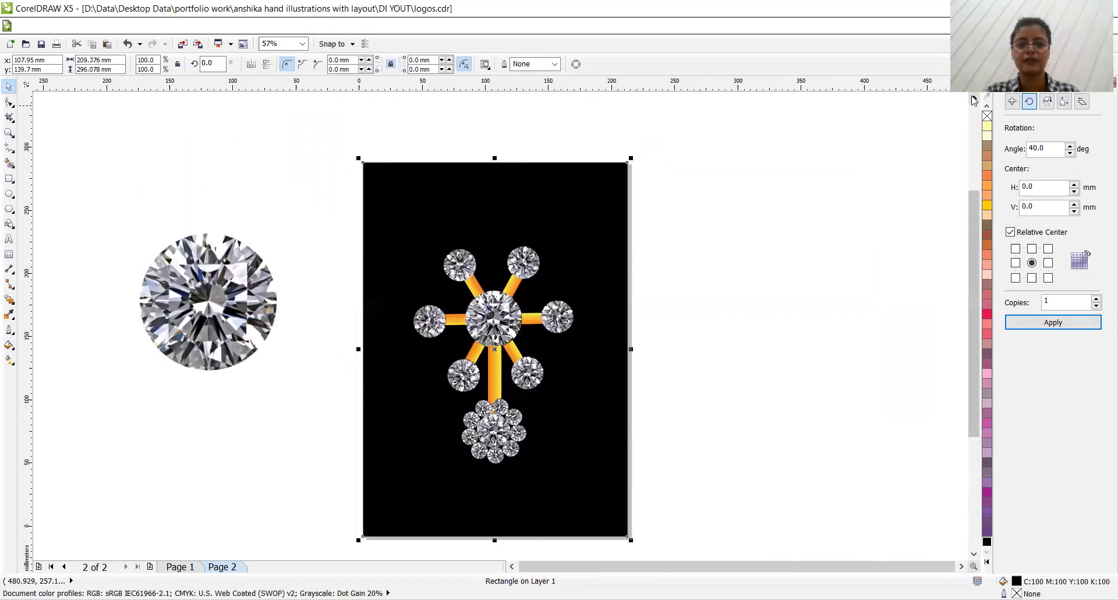